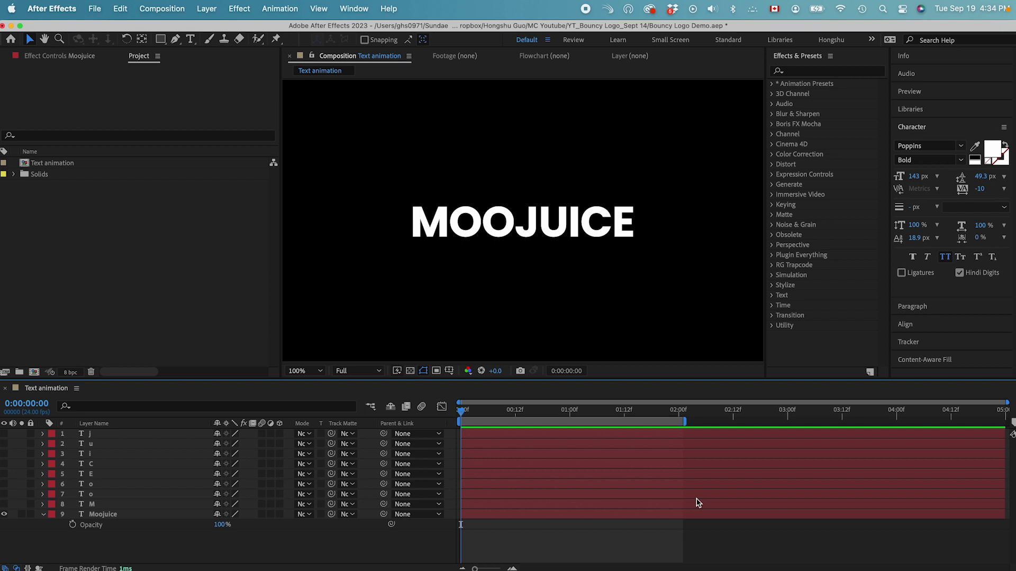
Make the eight single-letter layers visible and hide the full Moojuice text layer.
left_click(105, 515)
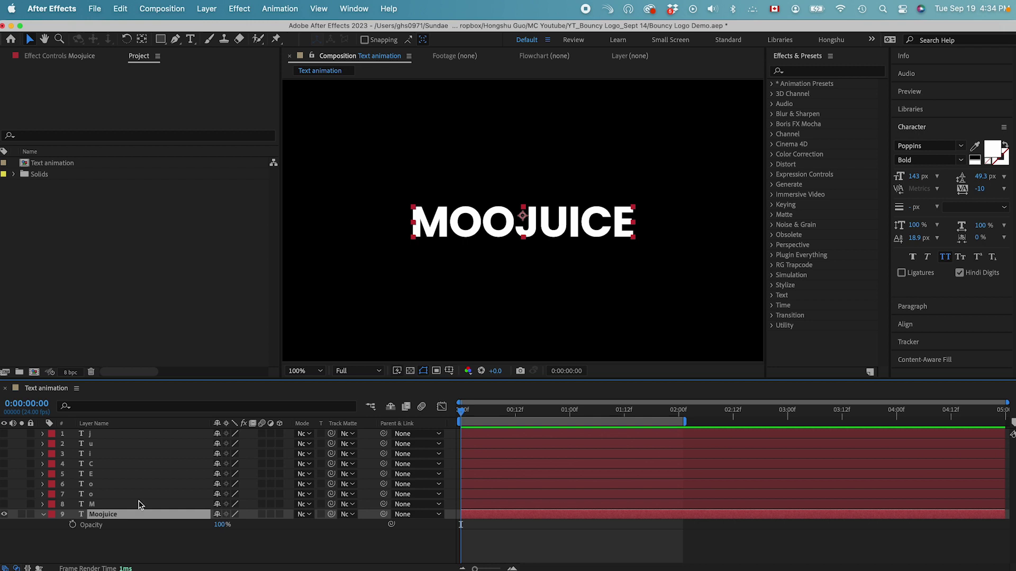
left_click(96, 505)
left_click(97, 435, "shift")
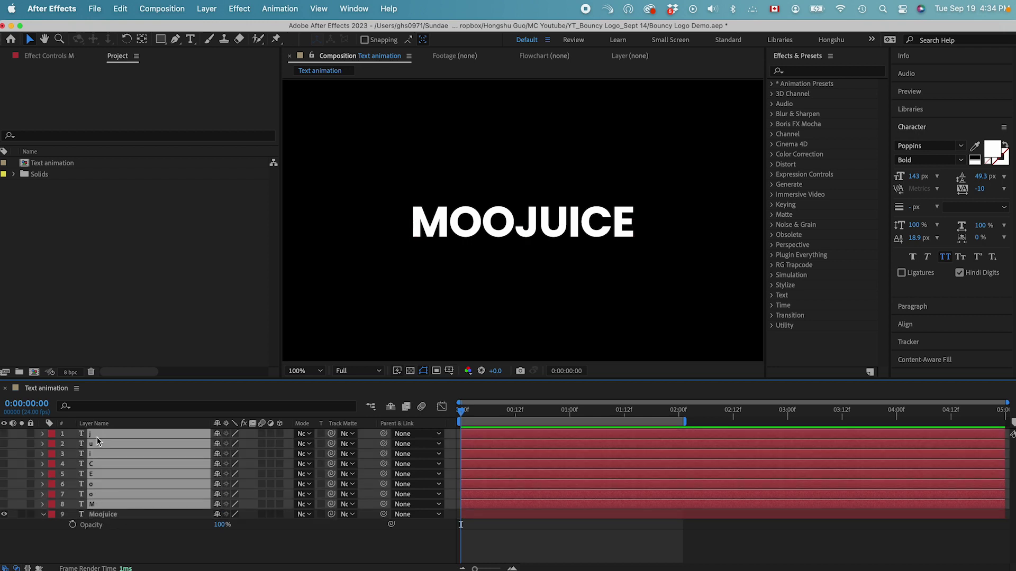
left_click(5, 434)
left_click(70, 537)
left_click(104, 515)
left_click(5, 515)
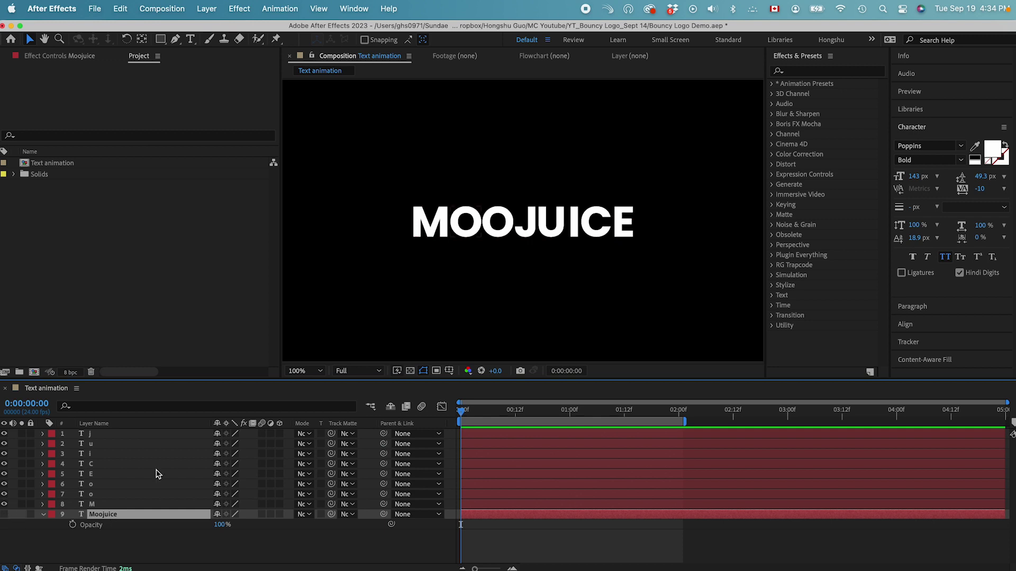
Center the anchor points of the individual letter layers on their own letters.
left_click(109, 505)
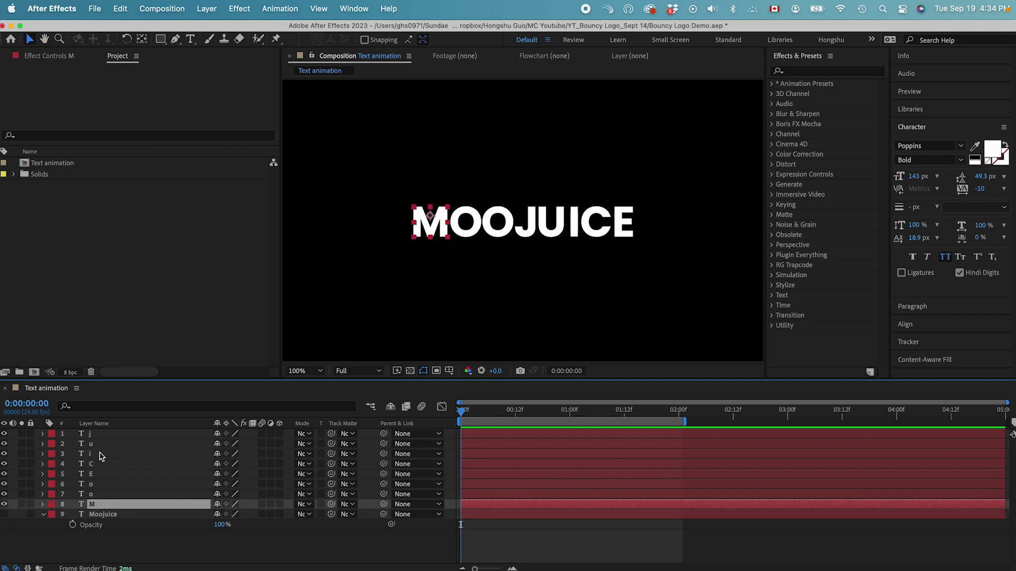
left_click(99, 496)
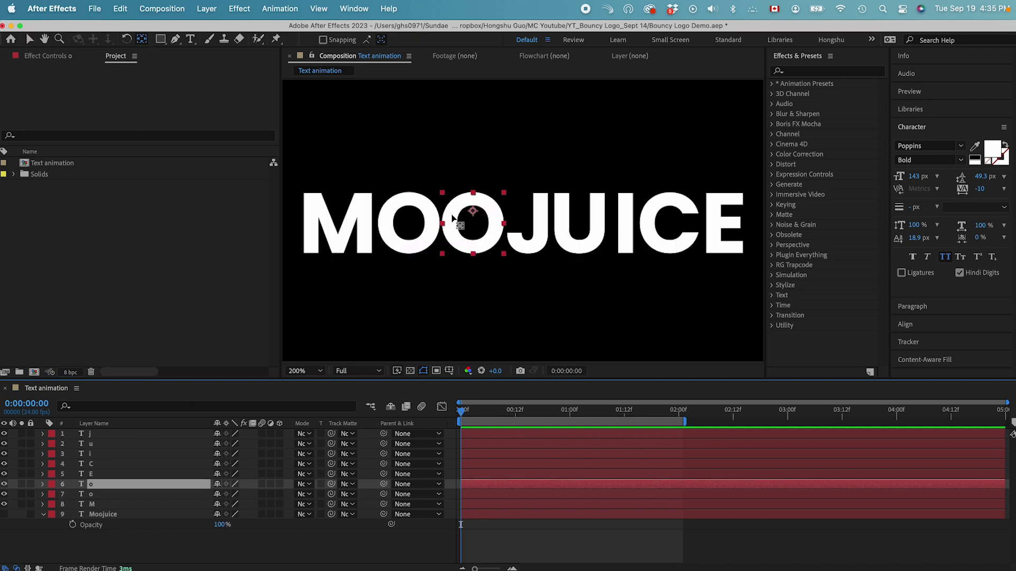
double_click(142, 41, "super")
left_click(95, 474)
double_click(141, 39, "super")
mouse_move(93, 434)
left_mouse_down()
mouse_move(95, 467)
mouse_move(95, 448)
left_mouse_up()
double_click(141, 39, "super")
Reorder the layers above the two o layers so they read E, C, i, u, j from first to fifth.
left_click_drag(93, 474, 95, 429)
left_click(95, 443)
left_click(91, 434)
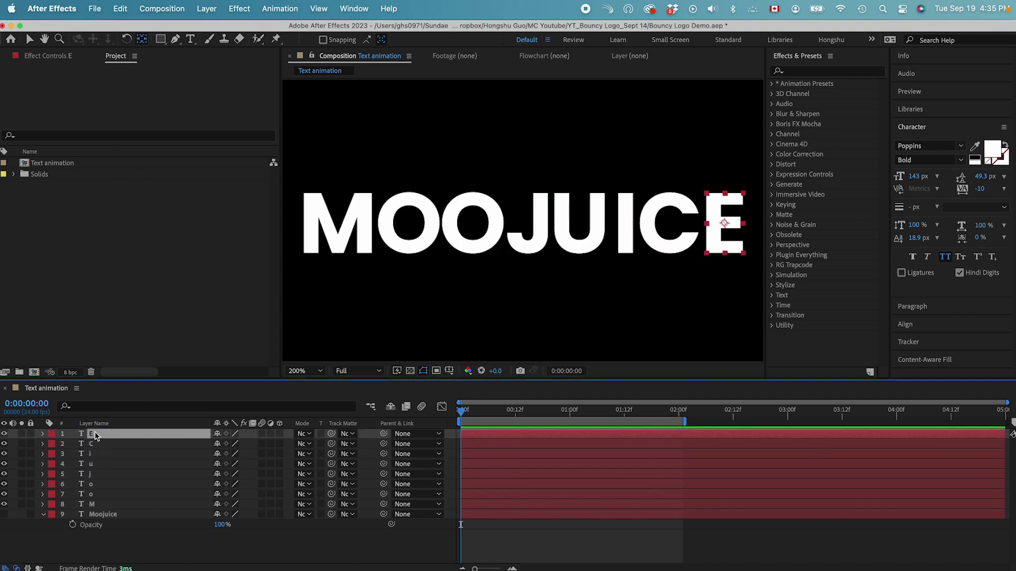
left_click(135, 553)
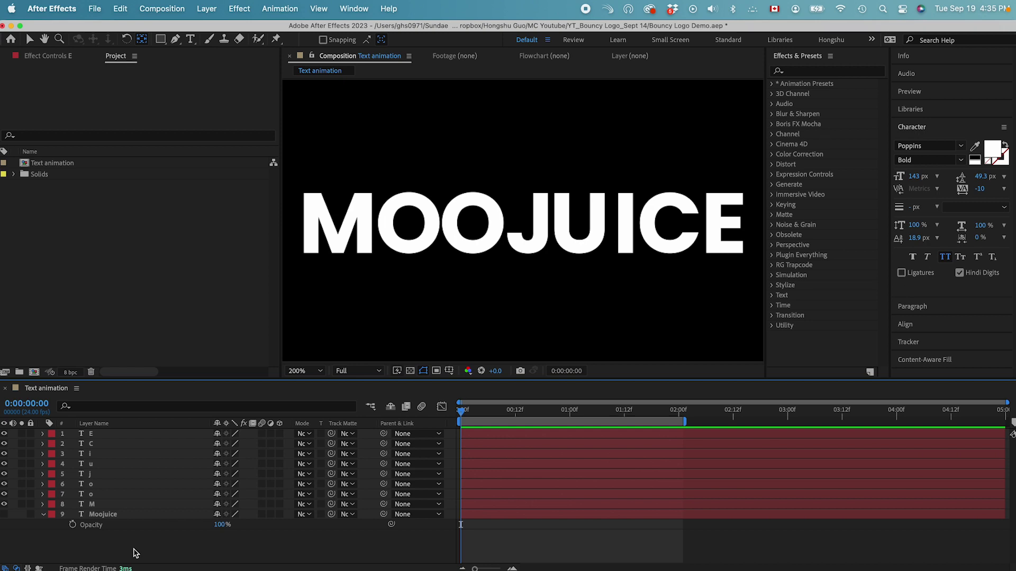
Enlarge the composition view and set a Position keyframe on the first O of MOOJUICE at frame 12.
left_click_drag(281, 256, 154, 256)
left_click(345, 249)
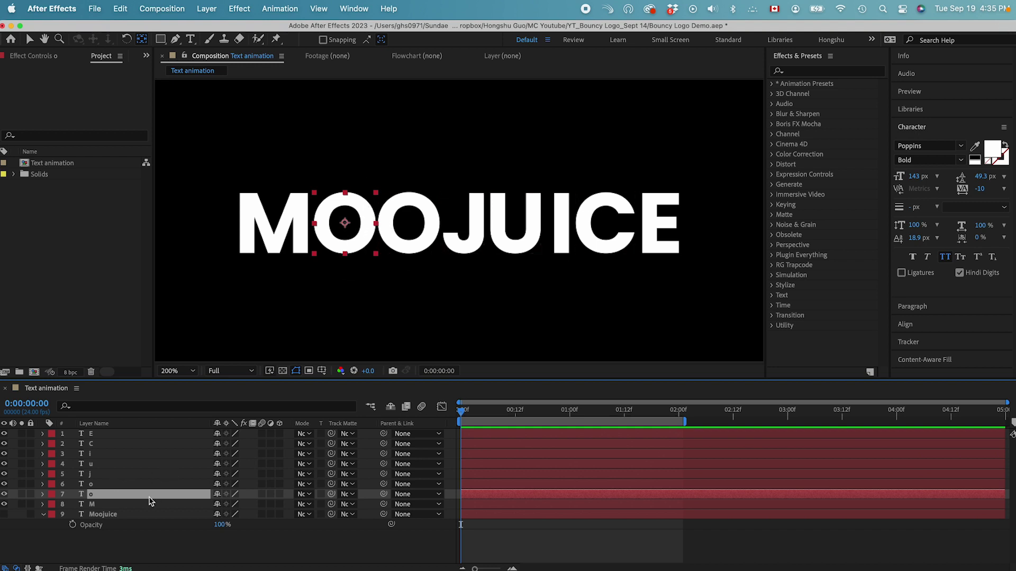
key("p")
key("v")
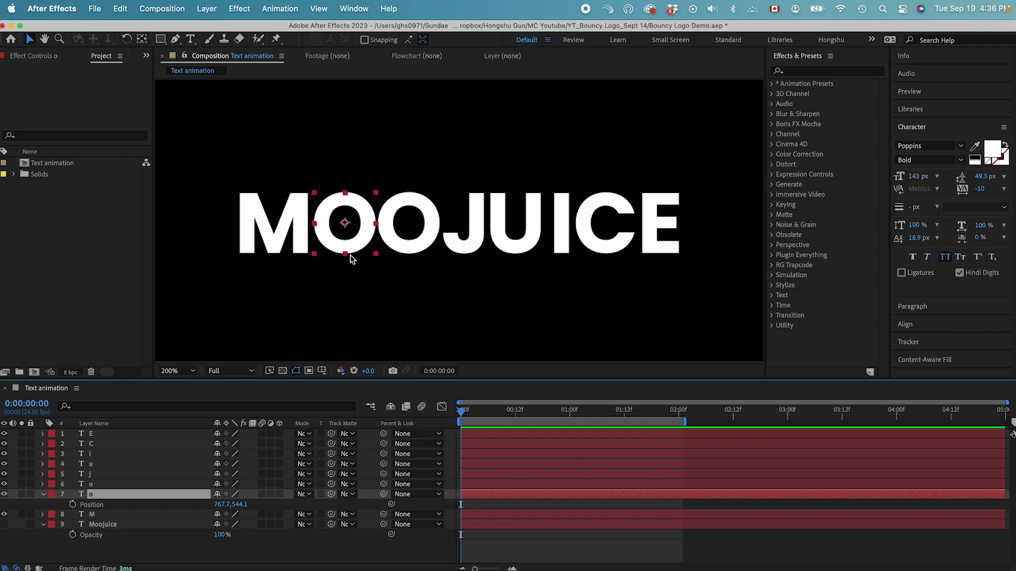
key("shift+super+Right")
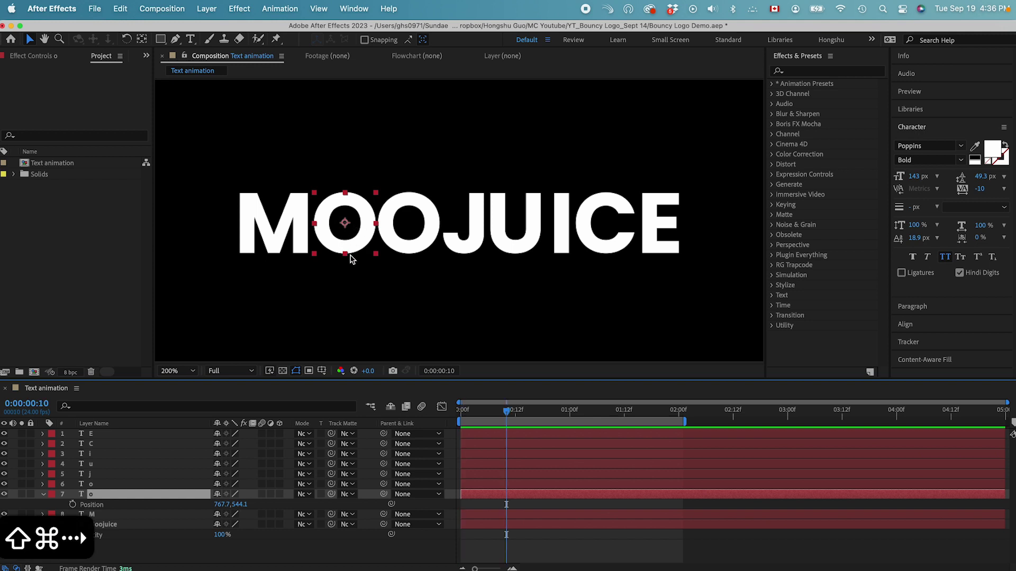
key("super+Right")
key("super+Right")
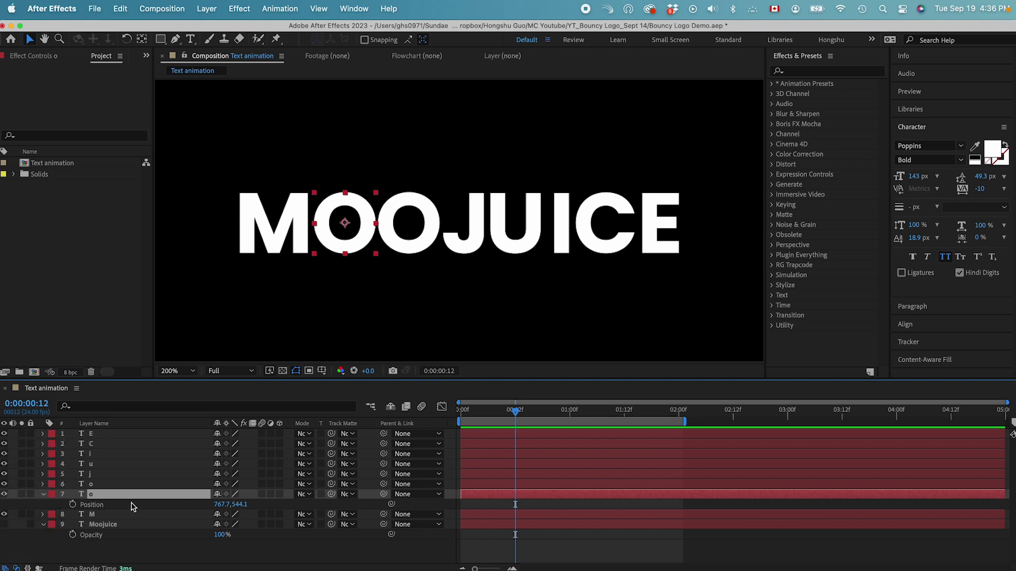
left_click(73, 505)
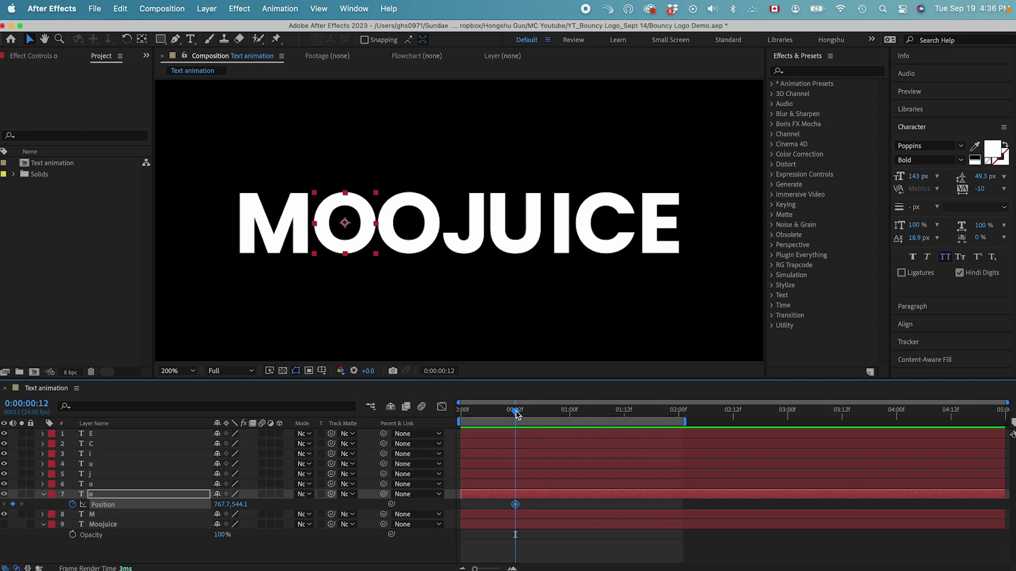
Solo the first O, move it at frame 0 to about 1170, 896, and bend its motion path upward.
left_click_drag(516, 412, 460, 413)
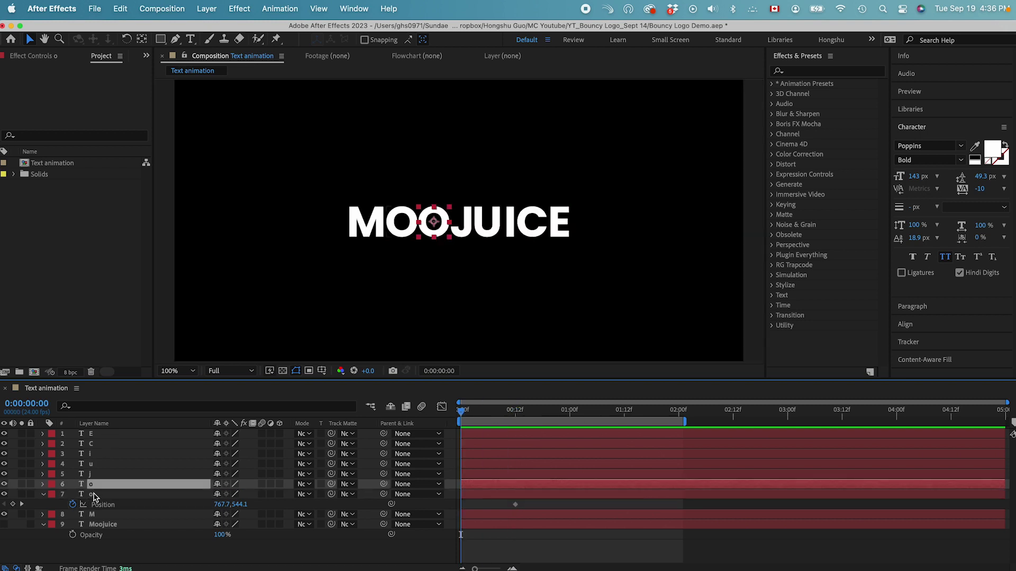
left_click(93, 495)
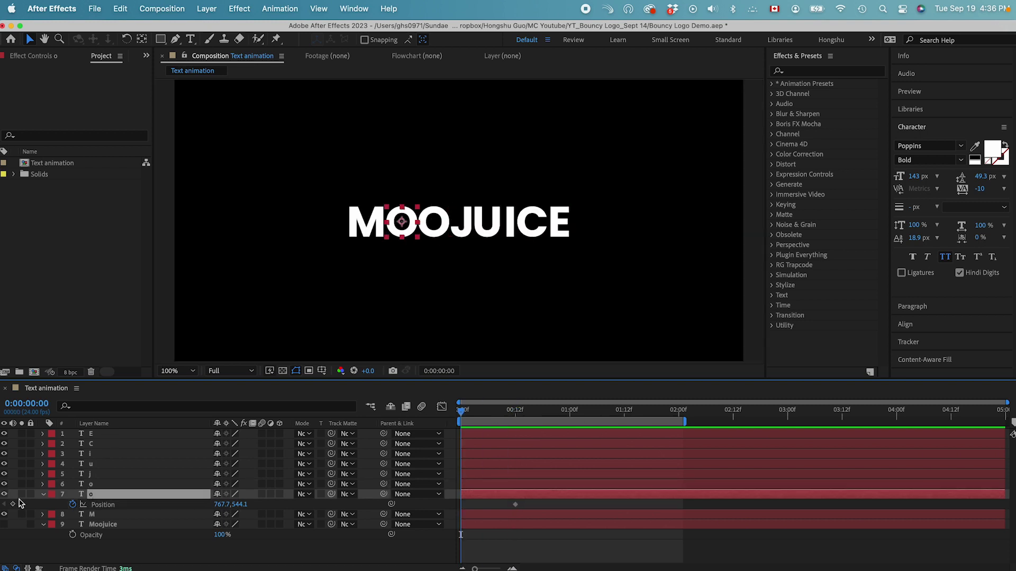
left_click(21, 495)
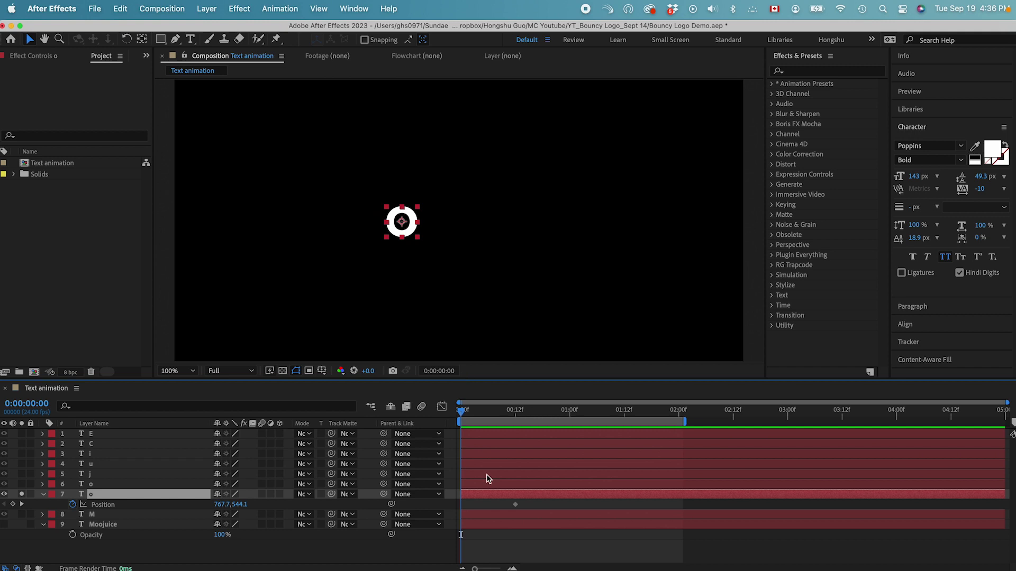
left_click_drag(412, 228, 510, 227)
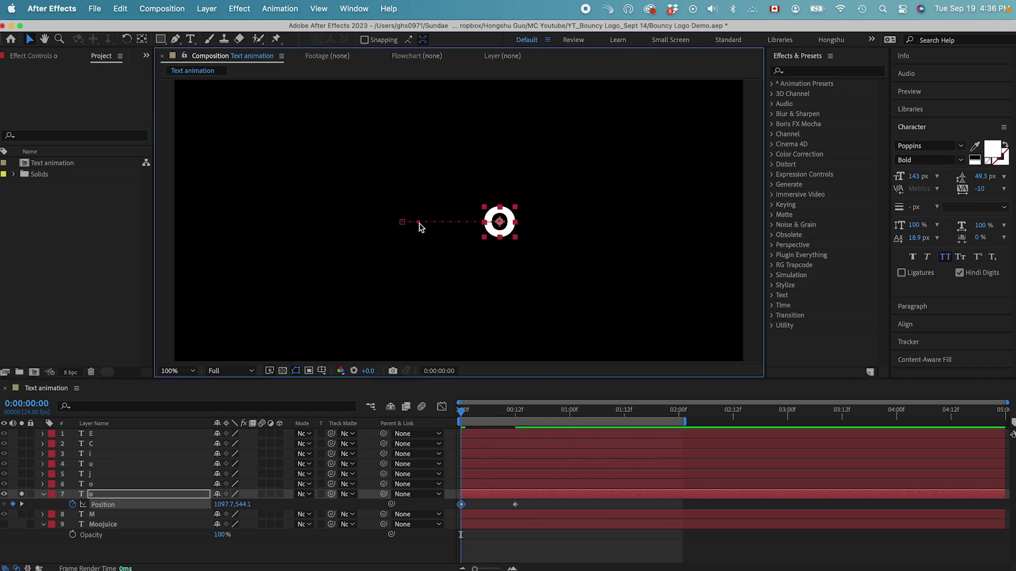
left_click_drag(419, 223, 422, 165)
left_click_drag(501, 223, 524, 335)
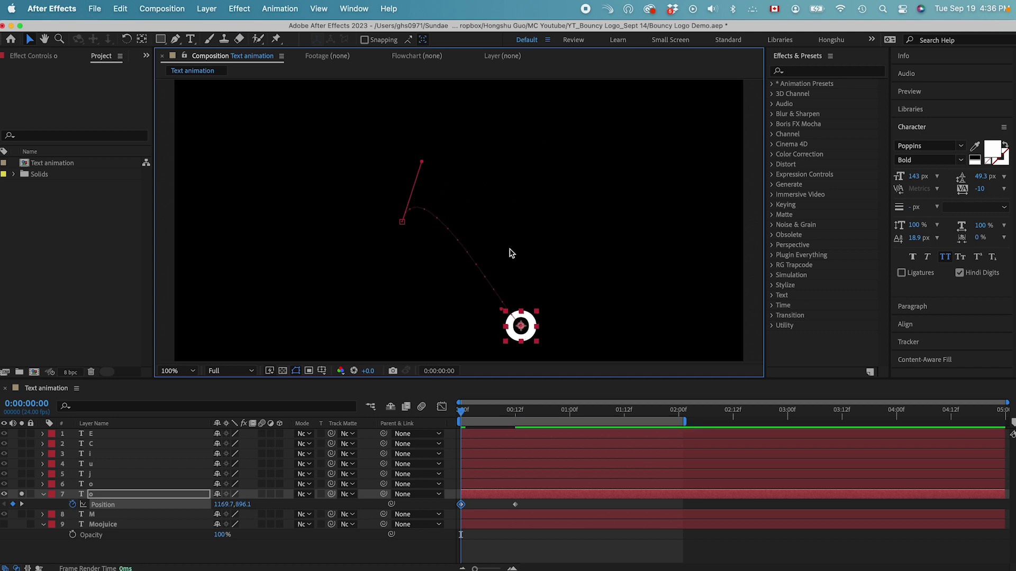
At frame 6, raise the O to about 1030, 167 and adjust the path handles into a smooth arch.
left_click(487, 412)
left_click_drag(470, 253, 526, 125)
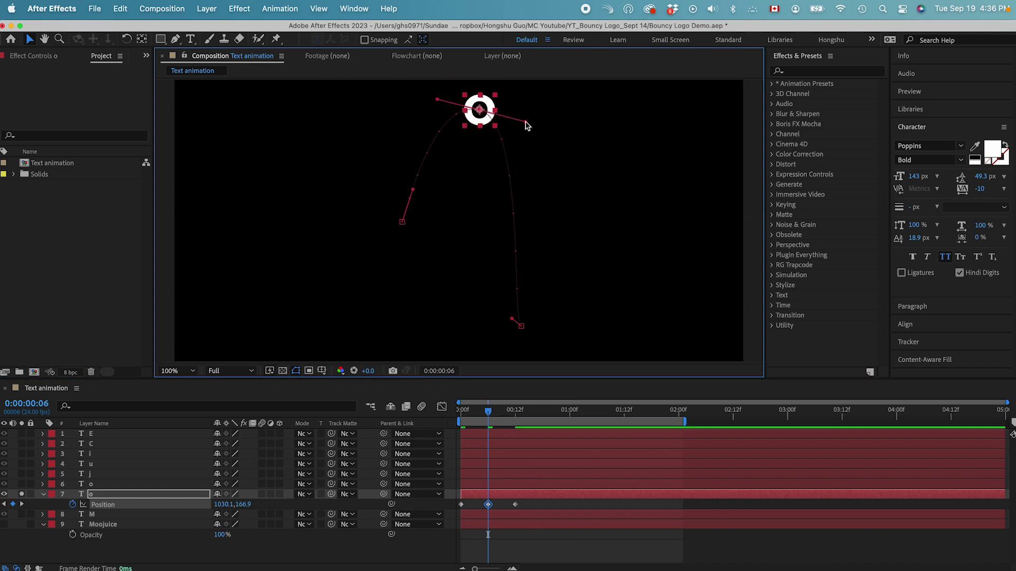
mouse_move(512, 319)
left_mouse_down()
mouse_move(526, 320)
mouse_move(520, 305)
left_mouse_up()
left_click_drag(413, 189, 407, 189)
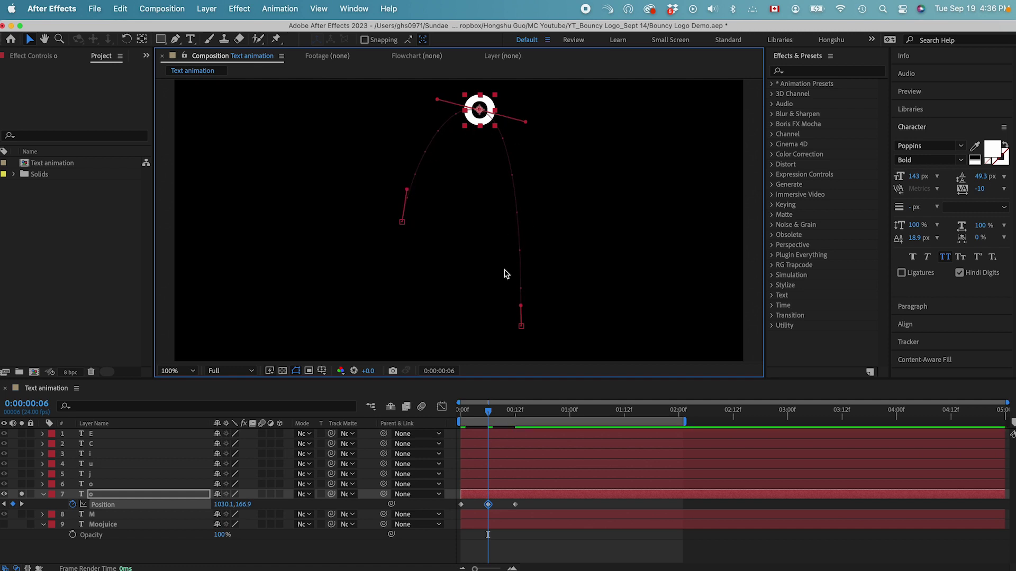
Move the O's final Position keyframe to frame 14 and add an overshoot keyframe at frame 12, about 759, 581.
key("k")
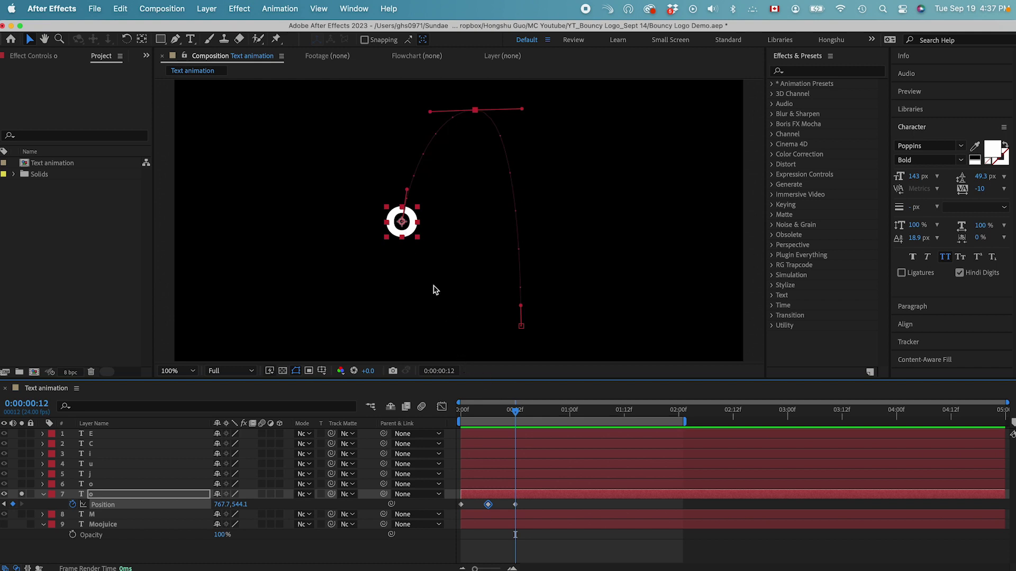
left_click(516, 506)
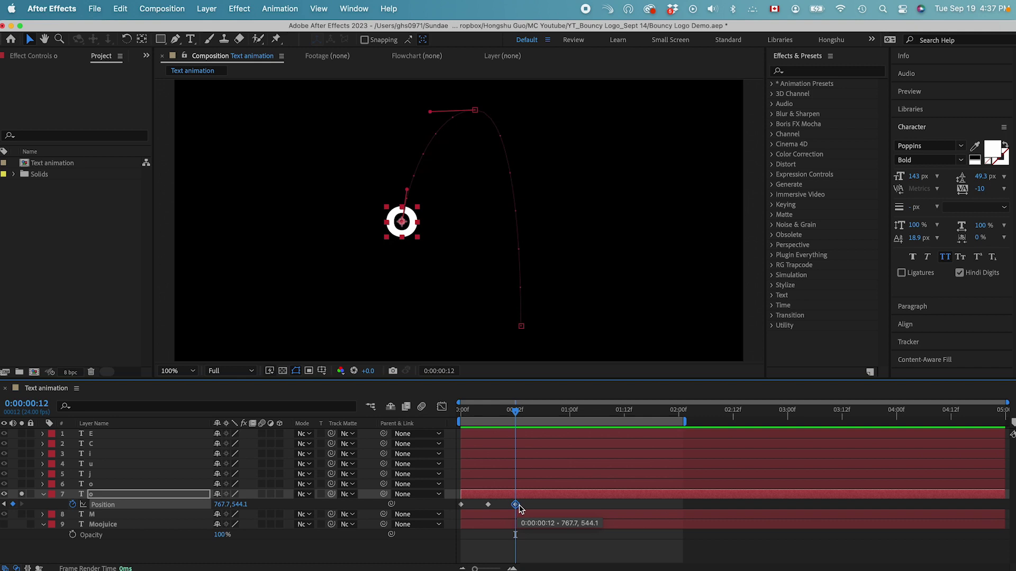
left_click_drag(518, 506, 527, 506)
left_click_drag(243, 505, 318, 506)
left_click_drag(409, 224, 401, 225)
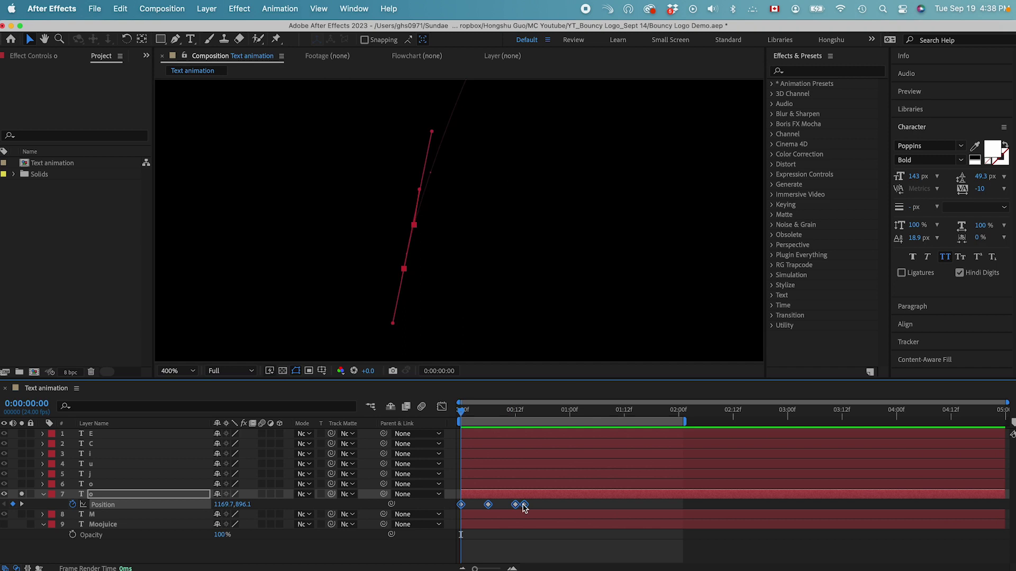
Apply Easy Ease to all the O's Position keyframes and show their speed curve fitted in the Graph Editor.
right_click(524, 508)
mouse_move(609, 564)
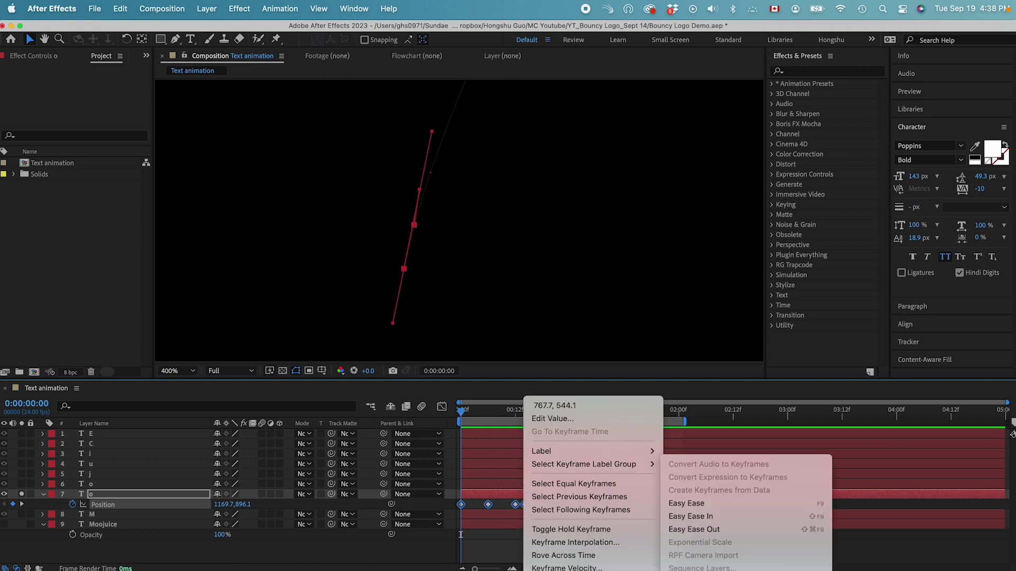
left_click(751, 501)
left_click(442, 406)
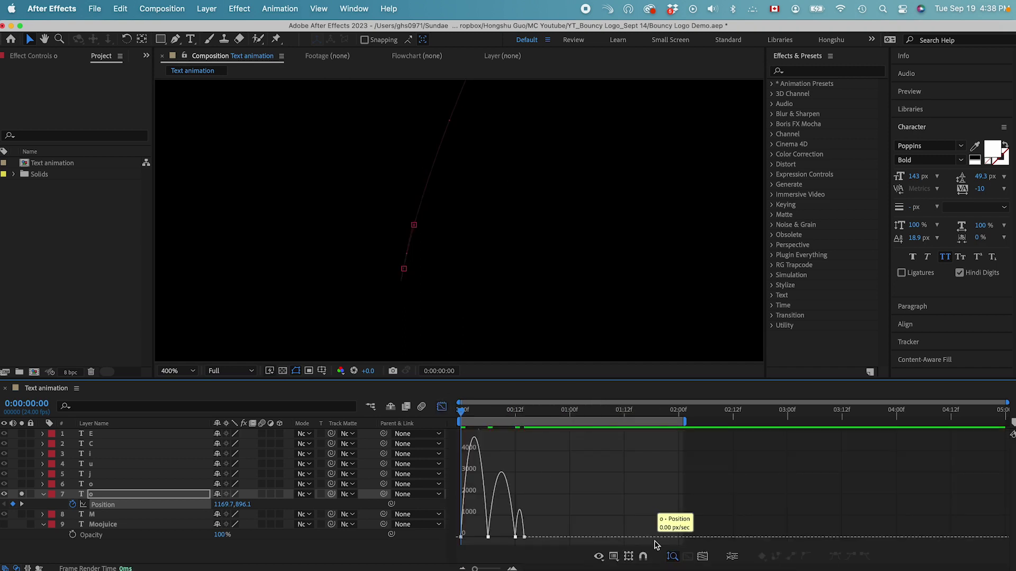
left_click(702, 560)
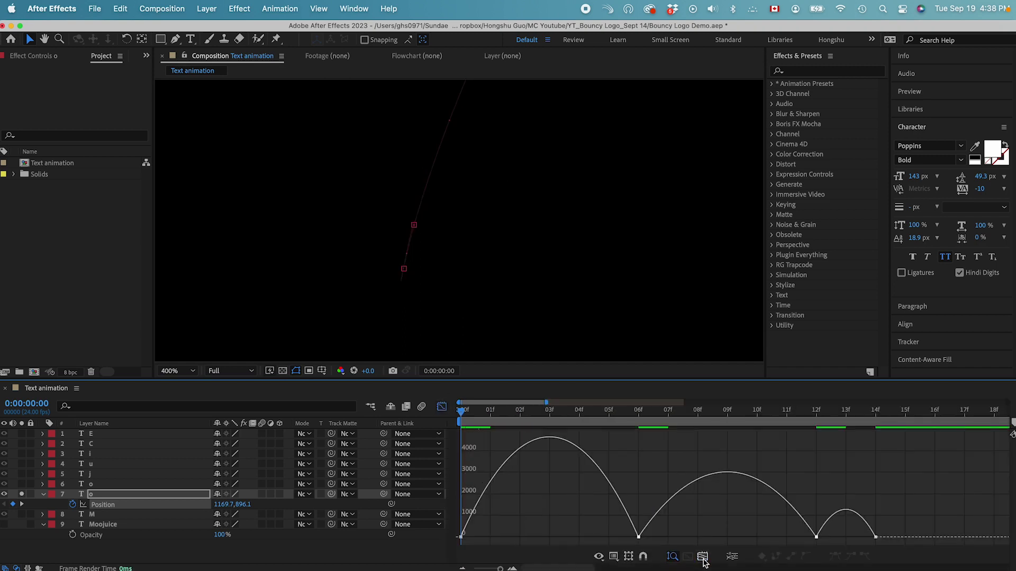
Reshape the speed curve between frames 0 and 6 into an early sharp peak with a long ease into frame 6.
left_click(598, 557)
left_click(537, 513)
left_click_drag(483, 532, 430, 550)
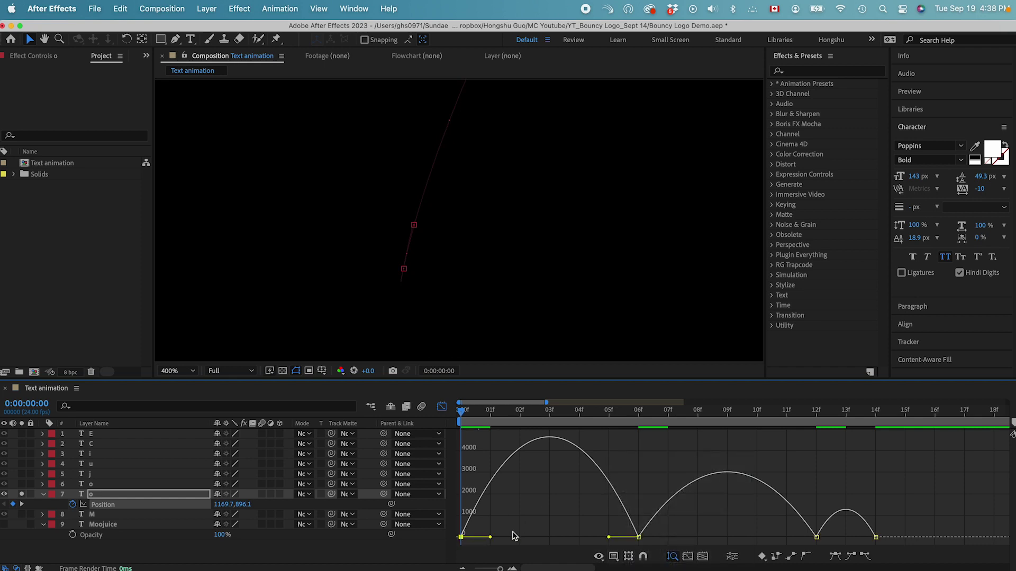
left_click_drag(490, 537, 439, 538)
left_click(639, 538)
left_click_drag(608, 537, 551, 539)
left_click_drag(669, 538, 685, 543)
left_click_drag(467, 540, 474, 538)
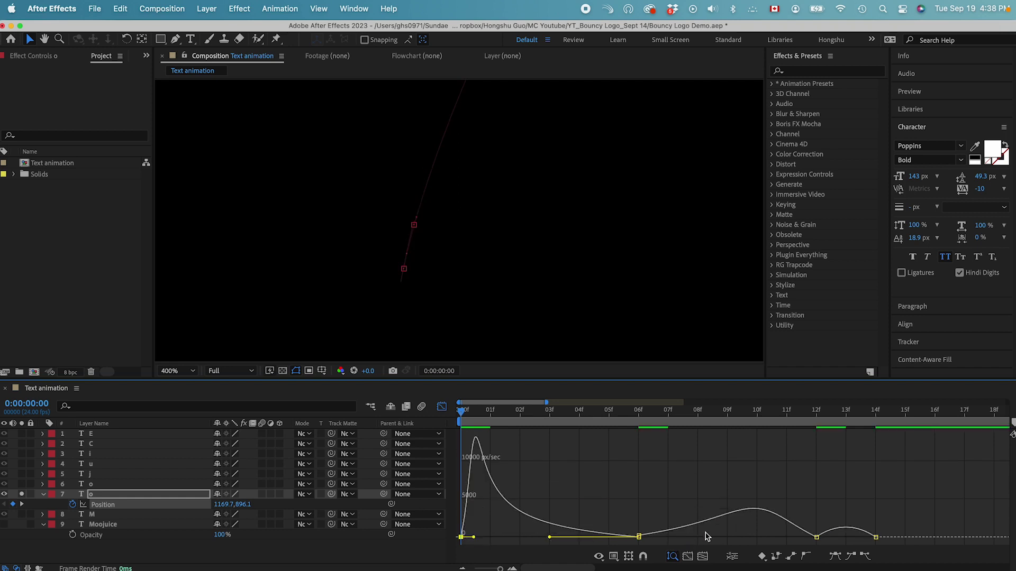
Lengthen the speed handles around frames 12 and 14 to sharpen the peaks of the last two movements.
left_click(639, 538)
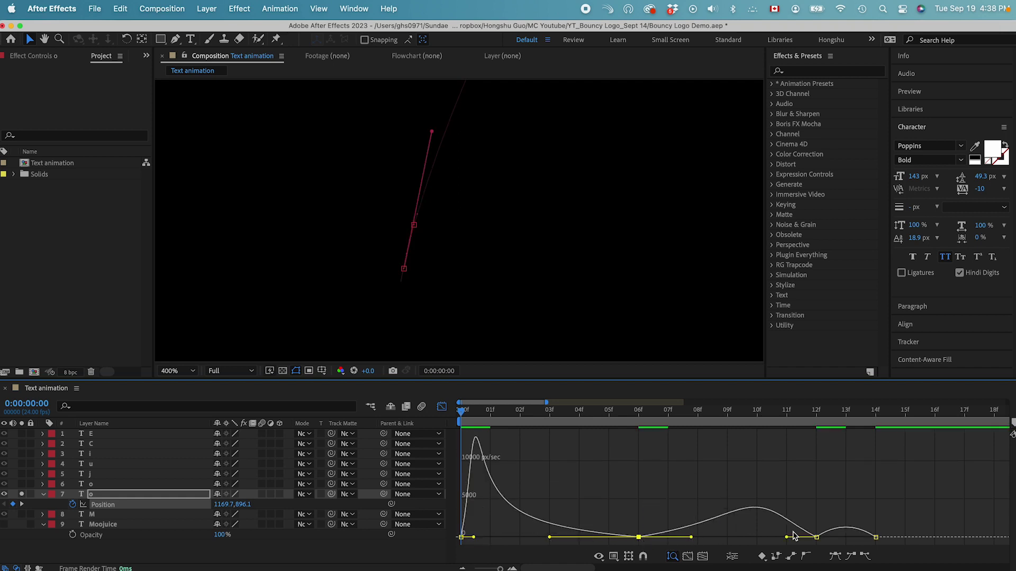
left_click_drag(788, 539, 746, 537)
left_click_drag(829, 538, 854, 538)
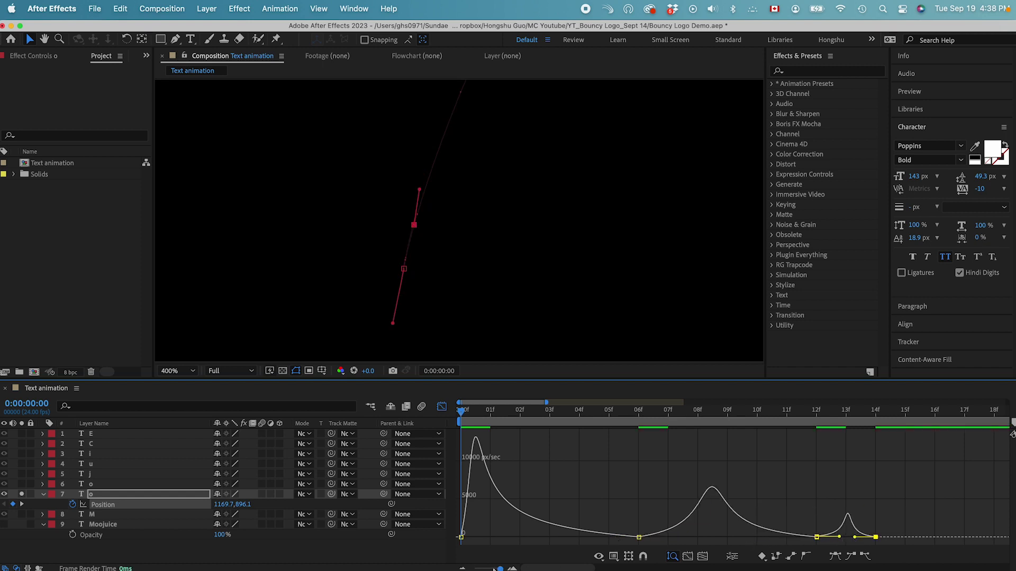
Play back the O's bounce to check its timing.
left_click_drag(493, 569, 492, 570)
key("space")
key("super+minus")
key("space")
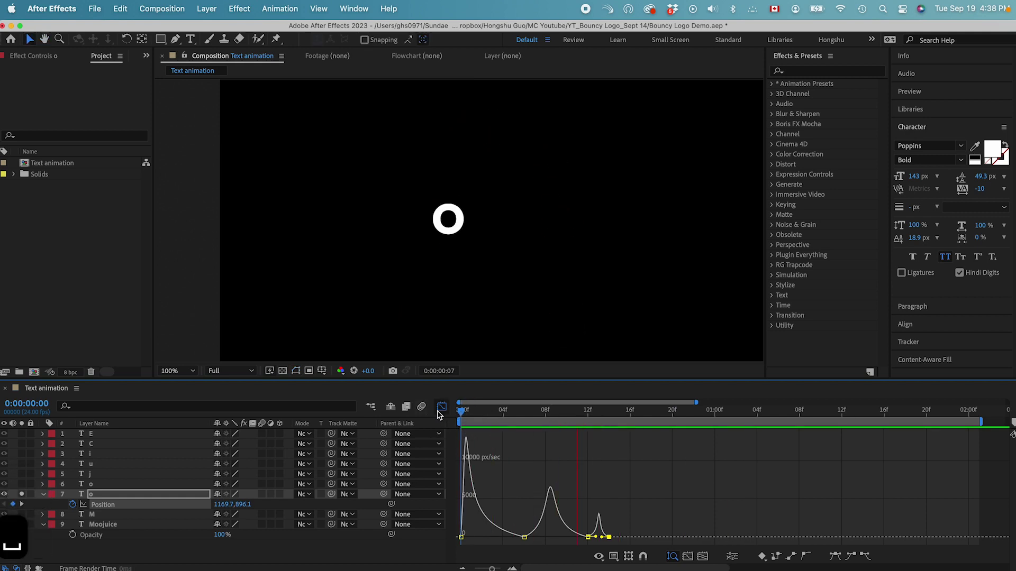
key("space")
Lengthen the outgoing speed handle at frame 6 for a longer hang at the arch's peak, and scrub through the motion.
left_click(522, 537)
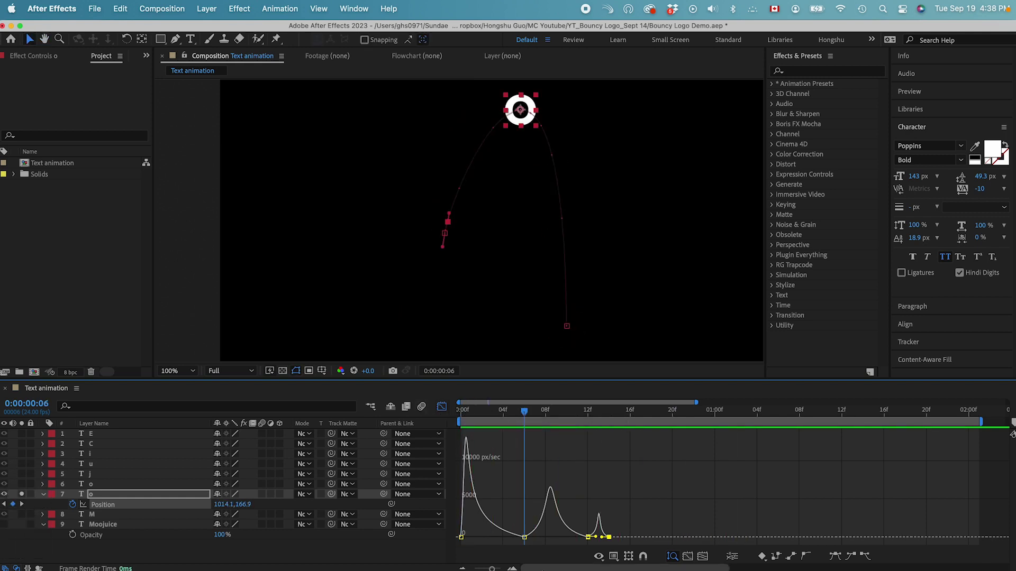
mouse_move(530, 542)
left_mouse_down()
mouse_move(516, 533)
mouse_move(546, 537)
left_mouse_up()
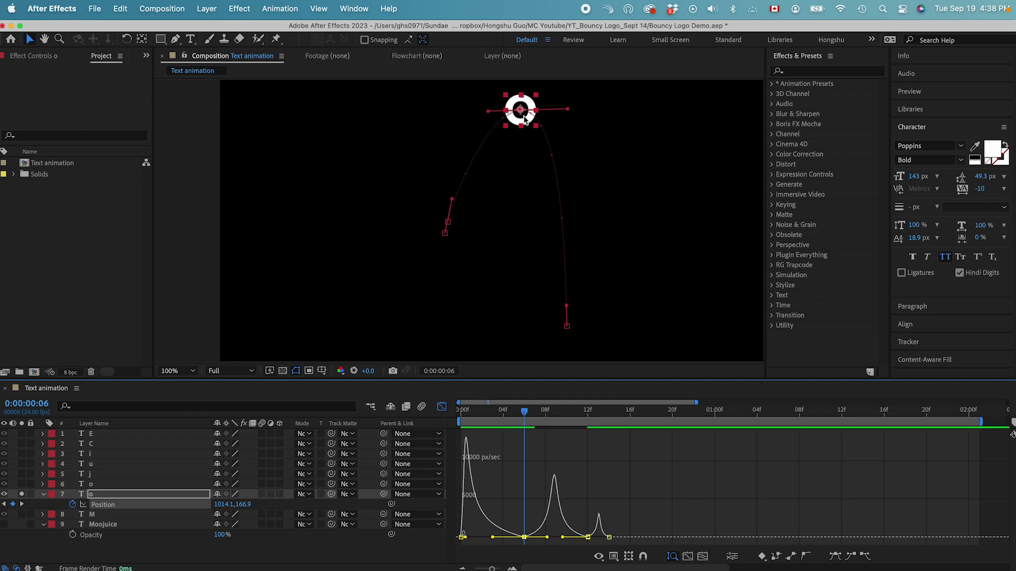
mouse_move(524, 538)
mouse_move(469, 449)
left_click_drag(526, 410, 611, 411)
key("Home")
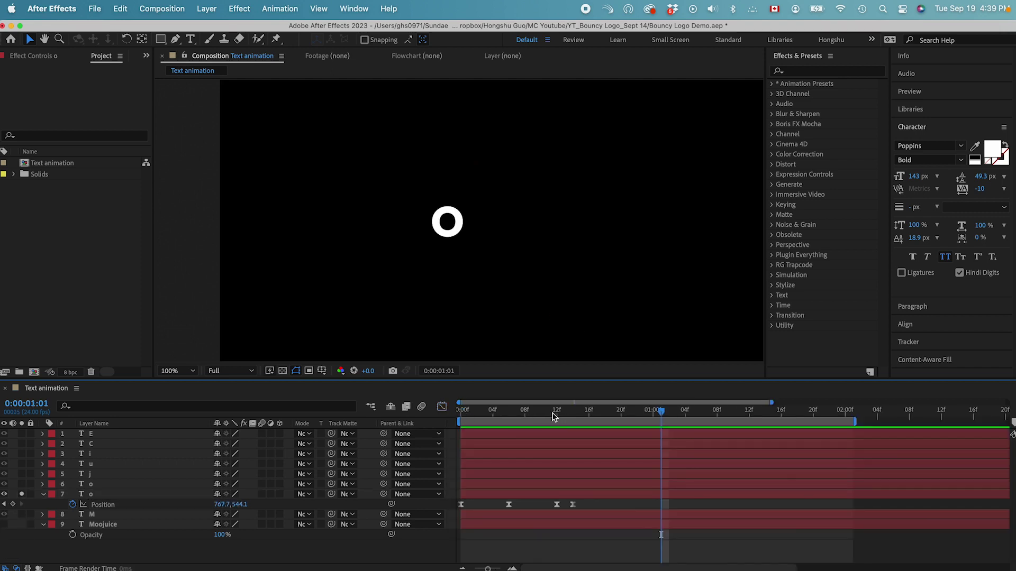
Trim the start of the second O layer to frame 12.
mouse_move(550, 412)
left_mouse_down()
mouse_move(565, 411)
mouse_move(541, 410)
mouse_move(564, 408)
mouse_move(557, 412)
left_mouse_up()
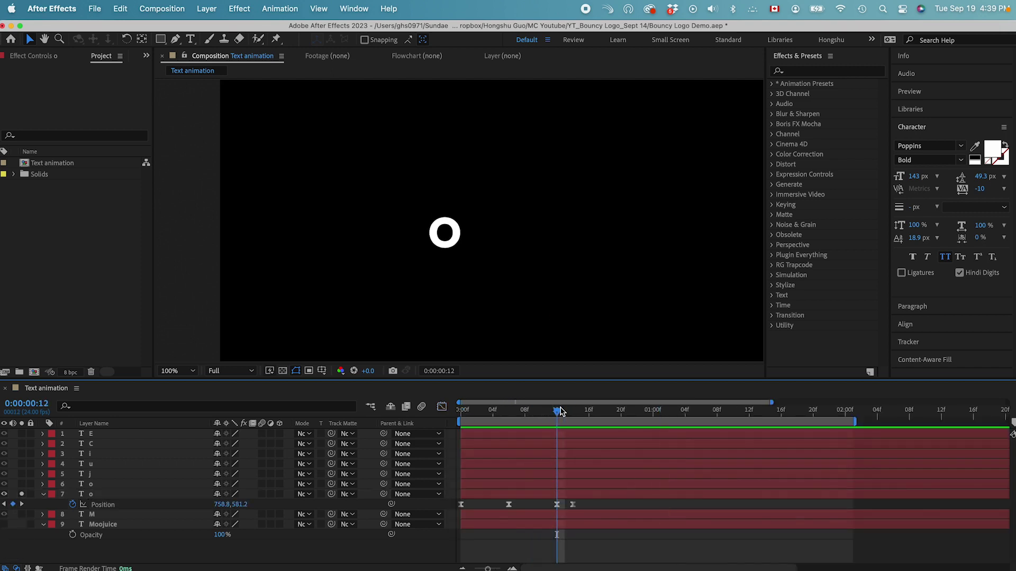
left_click(96, 488)
key("alt+bracketleft")
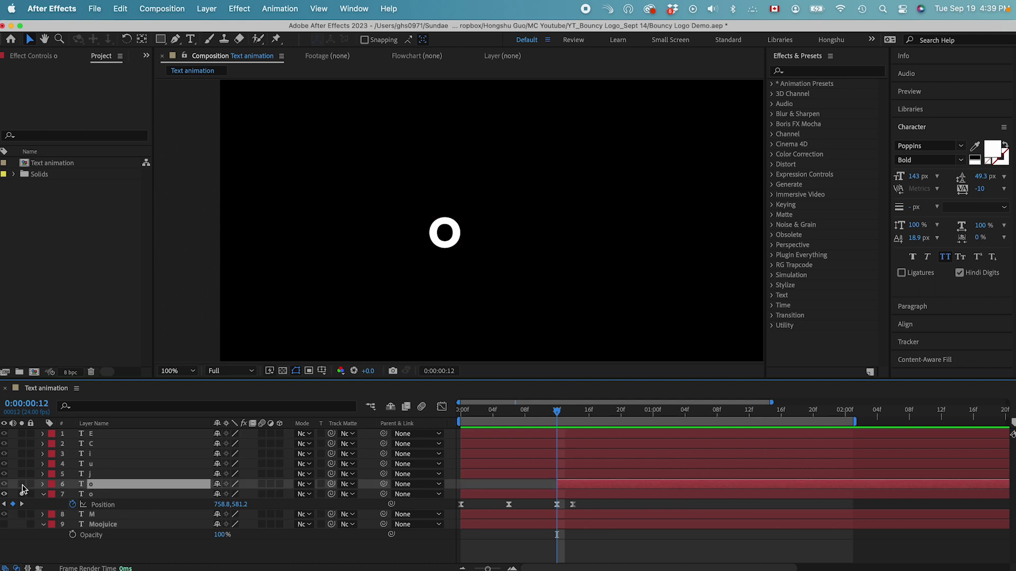
Solo both O layers and set a Position keyframe for the second O's resting spot at frame 22.
left_click_drag(22, 485, 21, 495)
mouse_move(560, 412)
left_mouse_down()
mouse_move(624, 409)
mouse_move(550, 411)
mouse_move(559, 408)
left_mouse_up()
key("p")
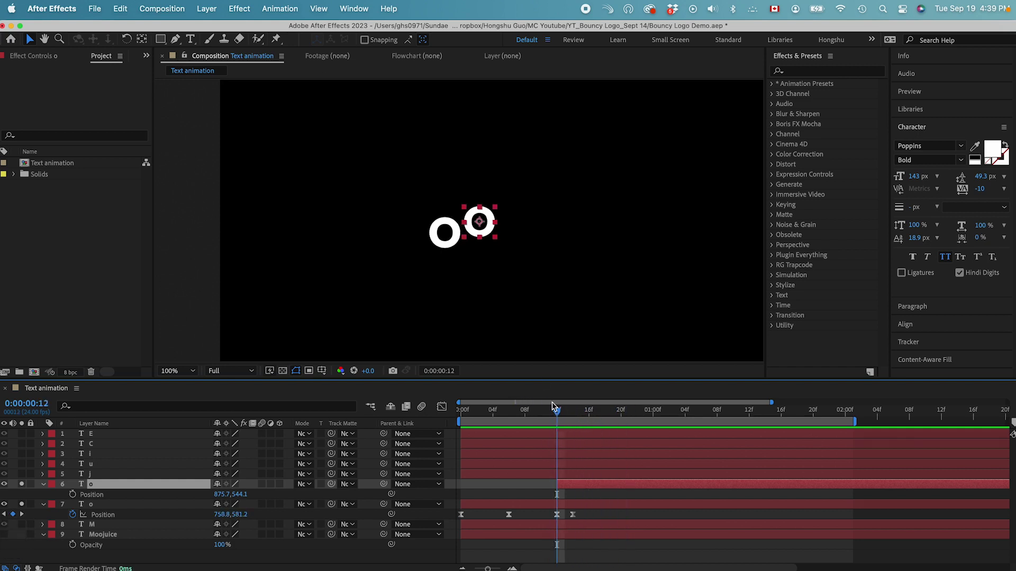
key("alt+shift+p")
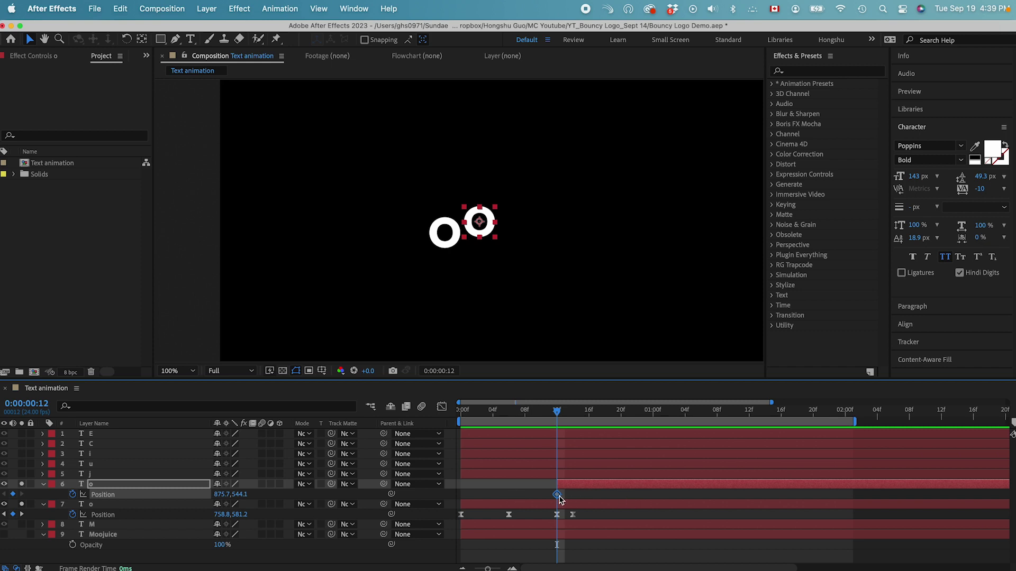
left_click_drag(559, 499, 633, 495)
key("shift+super+Right")
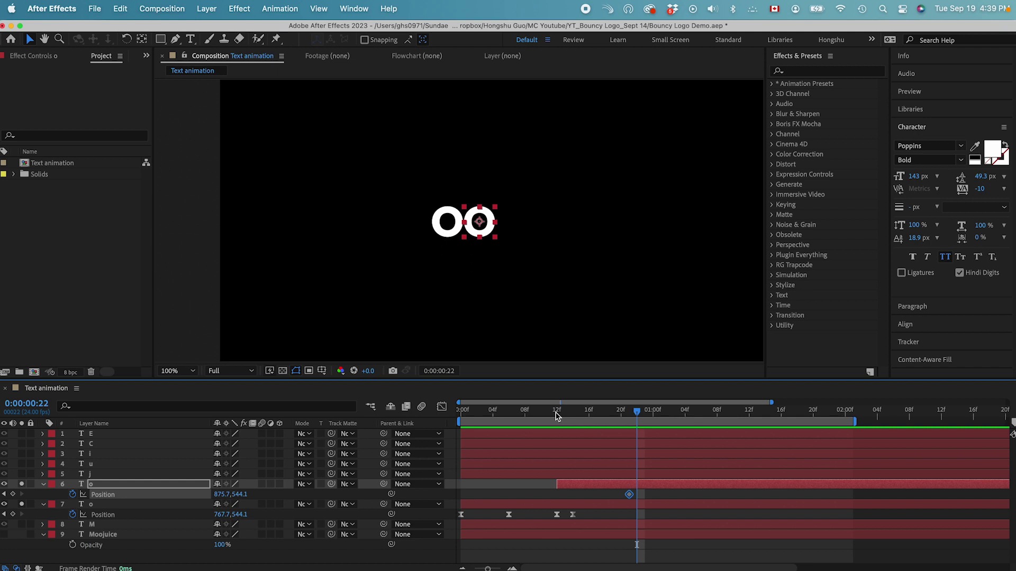
left_click_drag(630, 496, 635, 496)
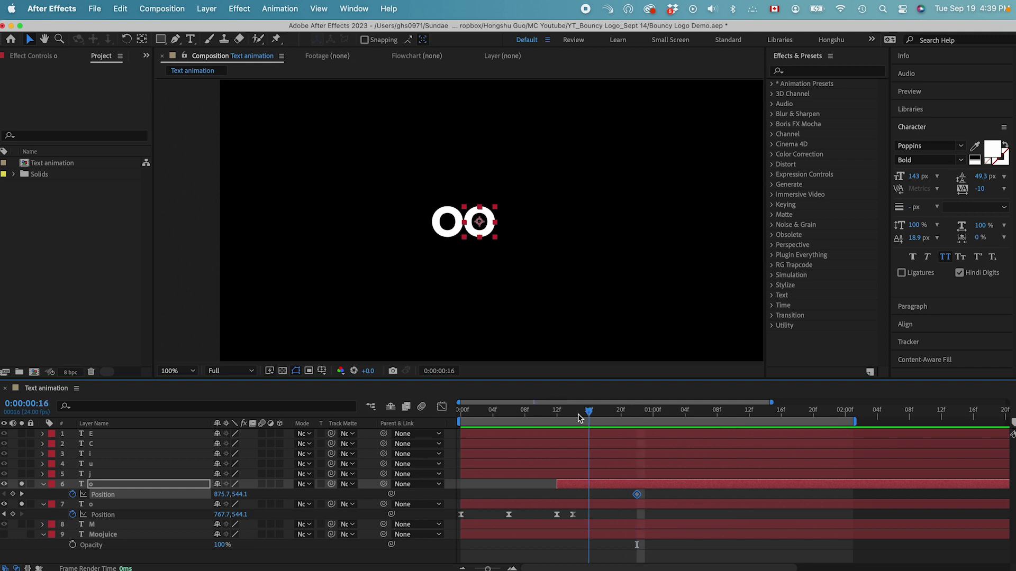
Place the second O over the first at frame 12 and raise it to about 810.7, 438.1 at frame 17.
key("i")
left_click_drag(483, 233, 447, 229)
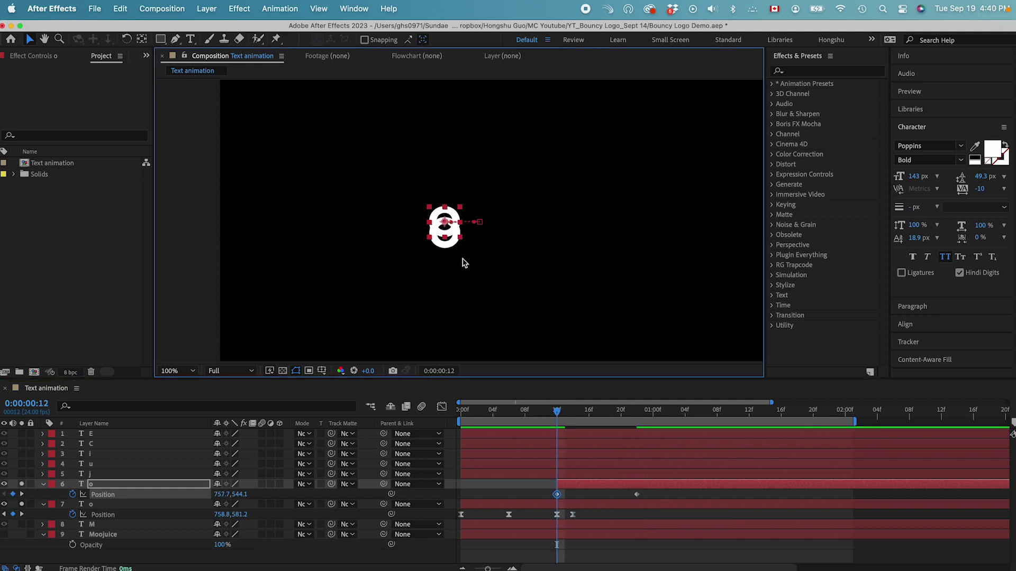
mouse_move(557, 411)
left_mouse_down()
mouse_move(539, 412)
mouse_move(593, 411)
mouse_move(552, 408)
left_mouse_up()
left_click_drag(562, 406, 595, 412)
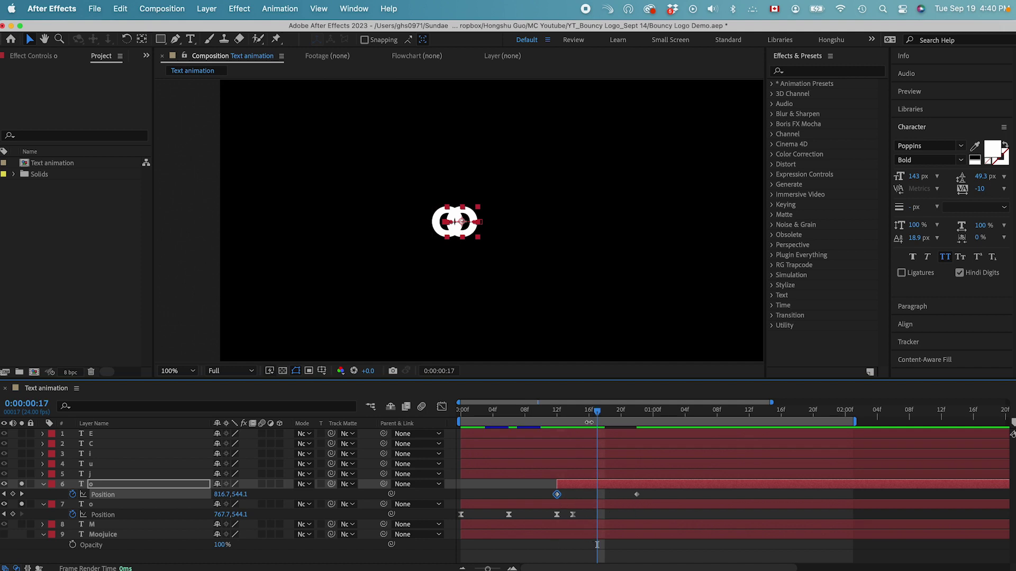
left_click_drag(468, 225, 449, 197)
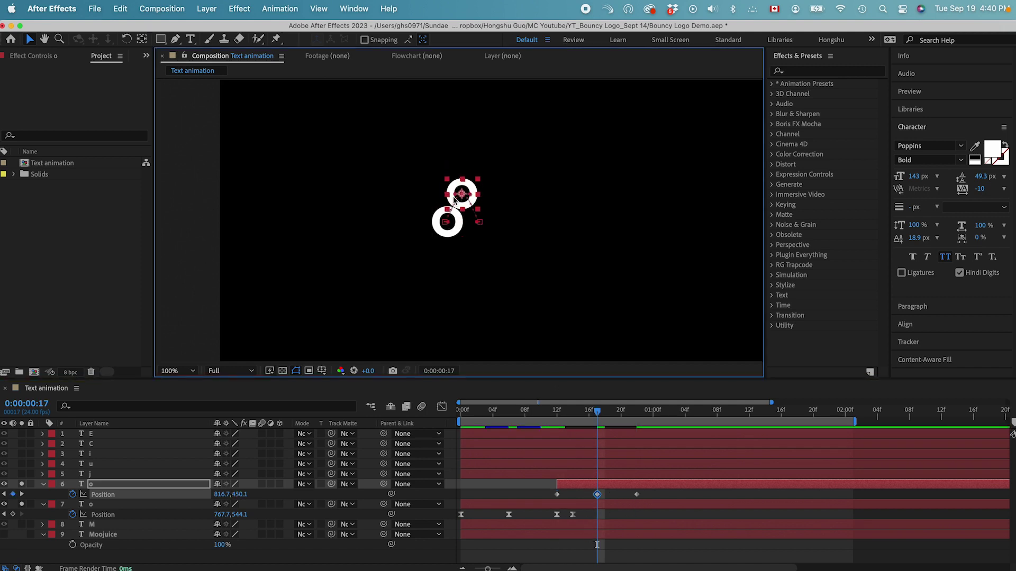
left_click_drag(479, 199, 475, 195)
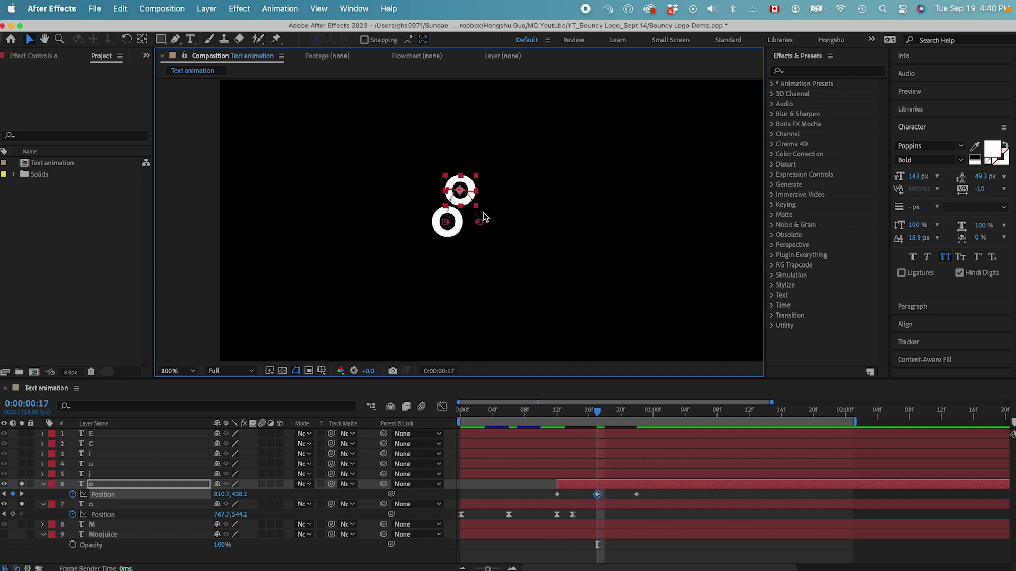
Shift the second O's landing keyframe to 1:00 and add an overshoot at about 882.7, 572.3 at frame 22.
left_click_drag(612, 413, 629, 412)
left_click_drag(639, 496, 653, 496)
left_click_drag(238, 494, 283, 497)
key("super+equal")
key("super+equal")
left_click_drag(534, 285, 547, 225)
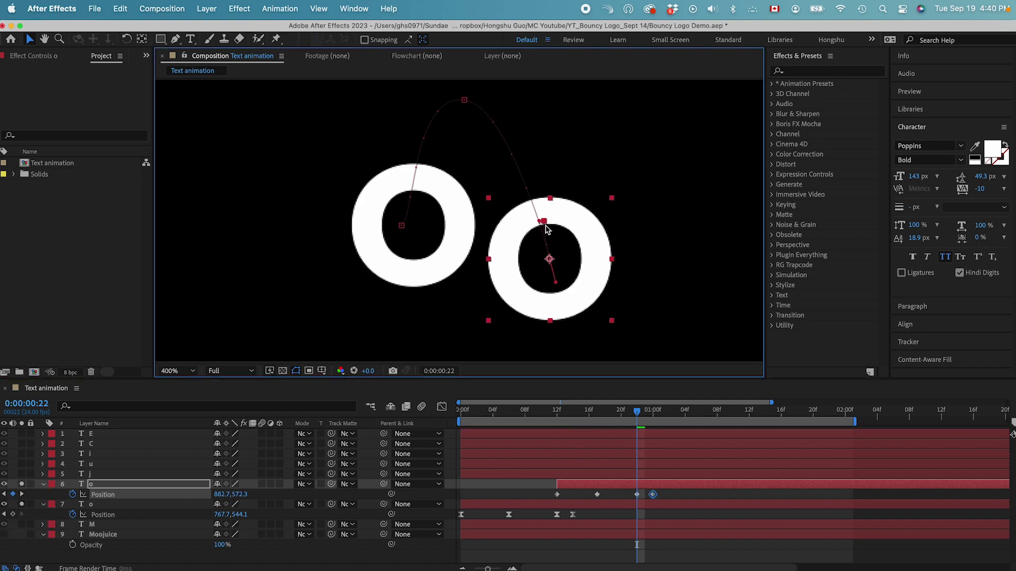
Scrub and play back the second O's arching motion to check the path and landing.
left_click_drag(637, 414, 654, 414)
key("space")
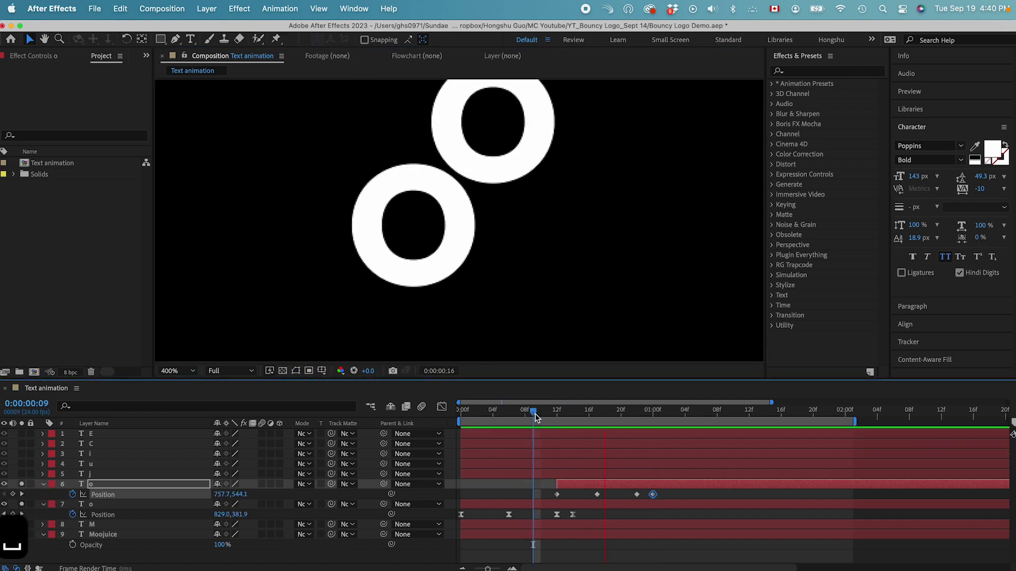
left_click(542, 417)
key("space")
key("space")
Apply Easy Ease to all four Position keyframes of the second O.
left_click_drag(667, 496, 524, 492)
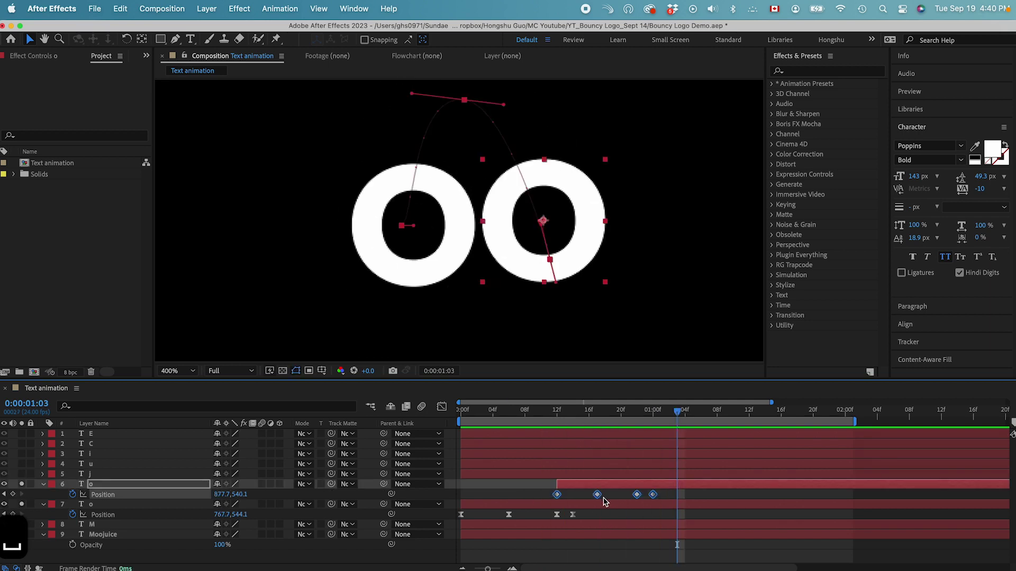
right_click(654, 497)
mouse_move(698, 570)
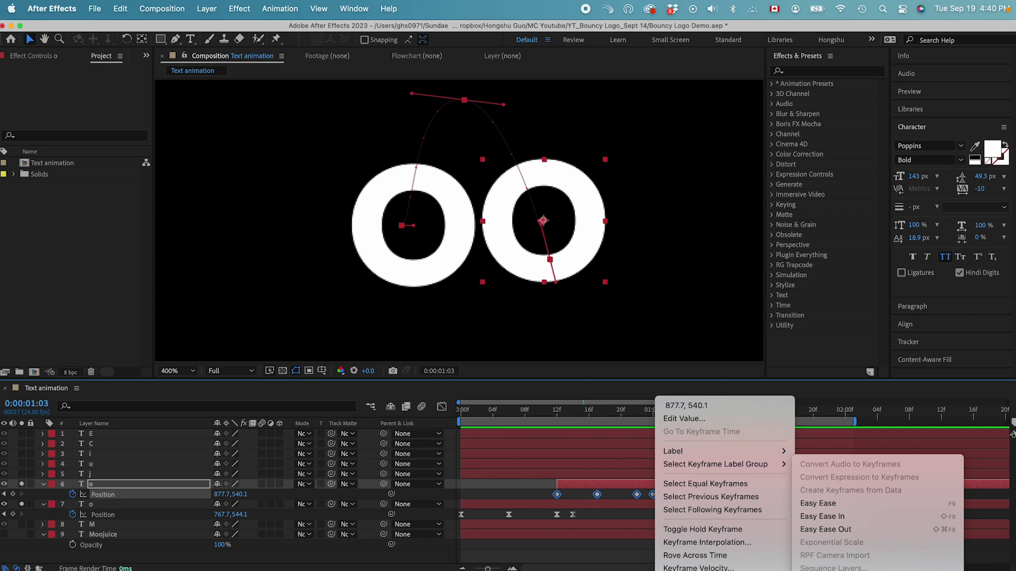
left_click(818, 503)
Shape the second O's speed graph with a fast launch at frame 12 and longer handles around frames 17 and 22, and preview it.
left_click(441, 407)
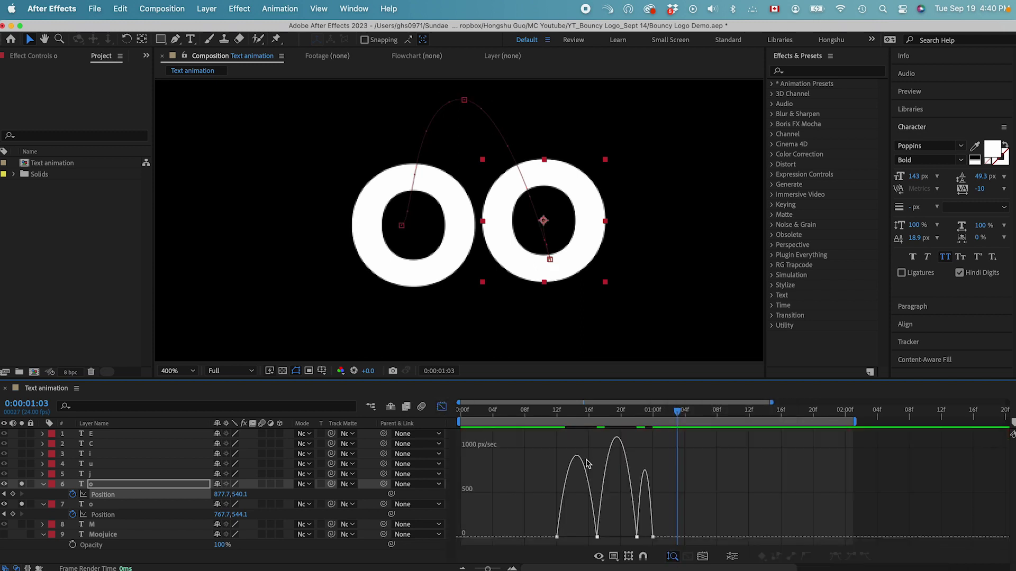
left_click(703, 558)
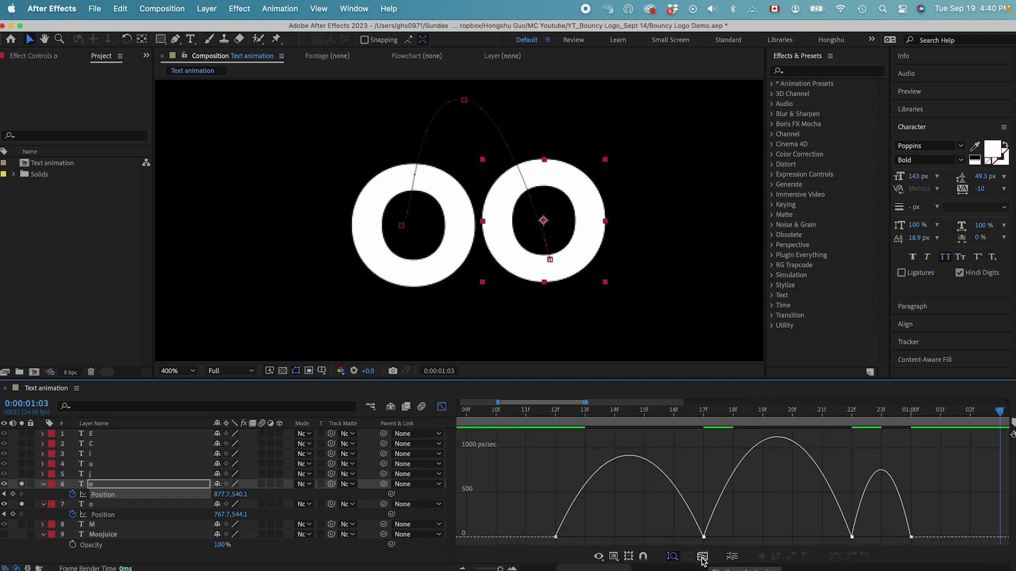
left_click(600, 557)
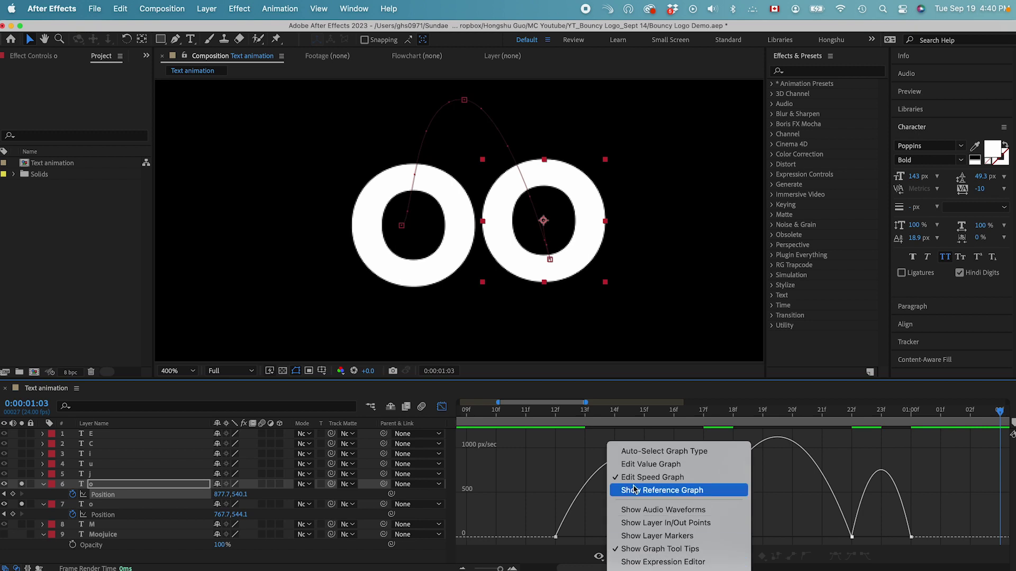
left_click(630, 479)
left_click_drag(529, 522, 551, 538)
left_click_drag(679, 538, 645, 539)
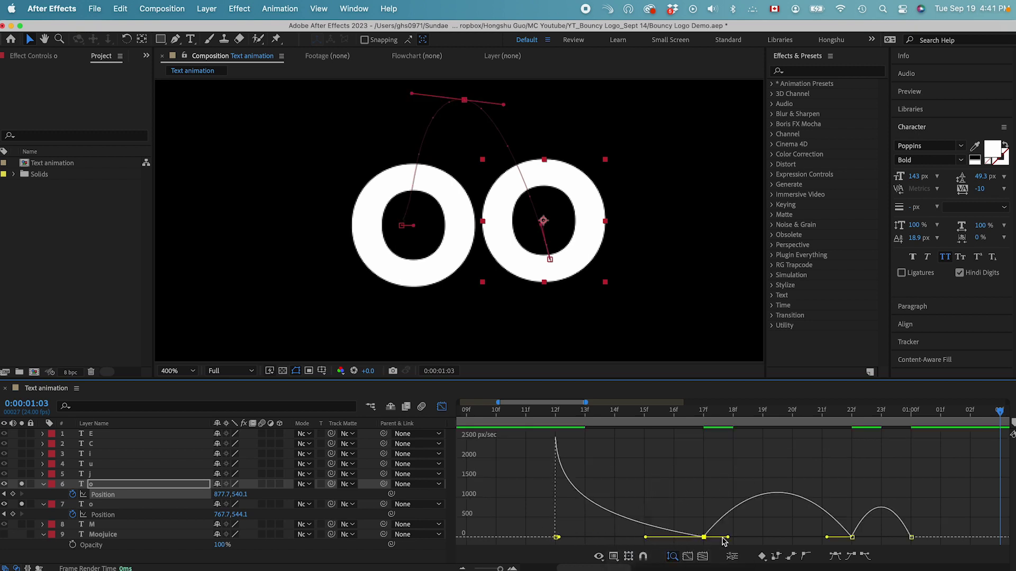
left_click_drag(729, 538, 746, 538)
left_click_drag(827, 538, 797, 539)
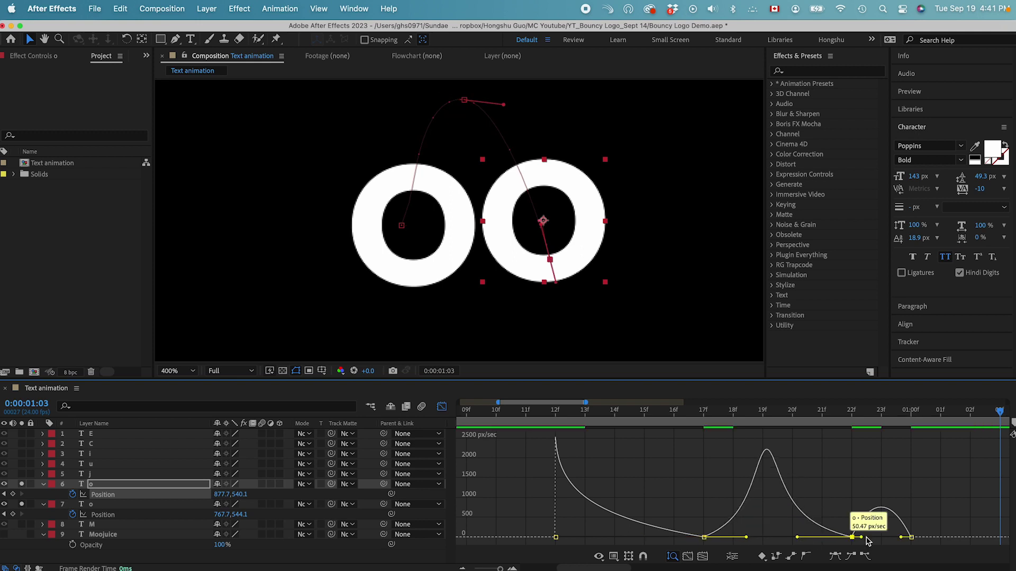
left_click_drag(862, 538, 887, 538)
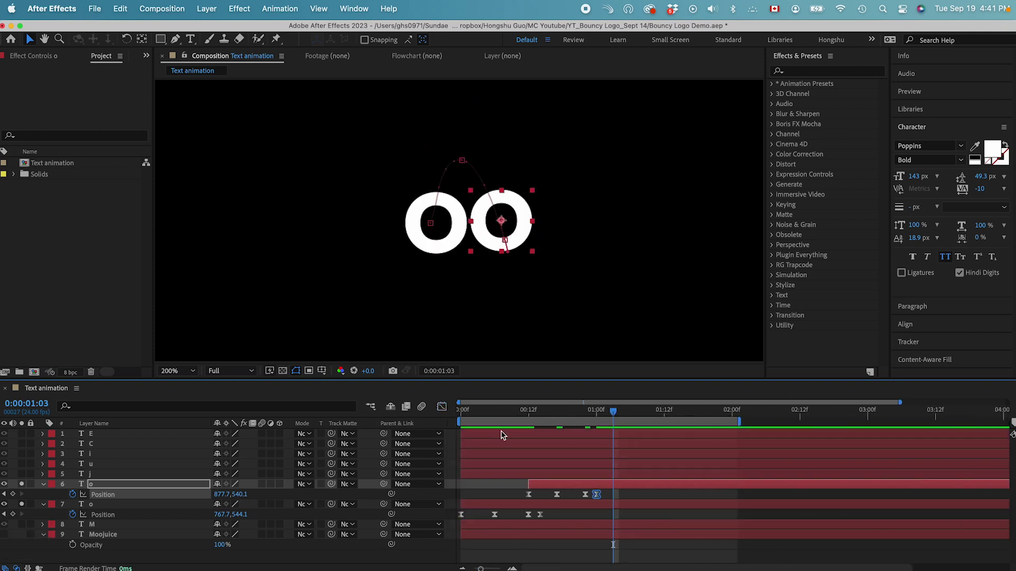
key("space")
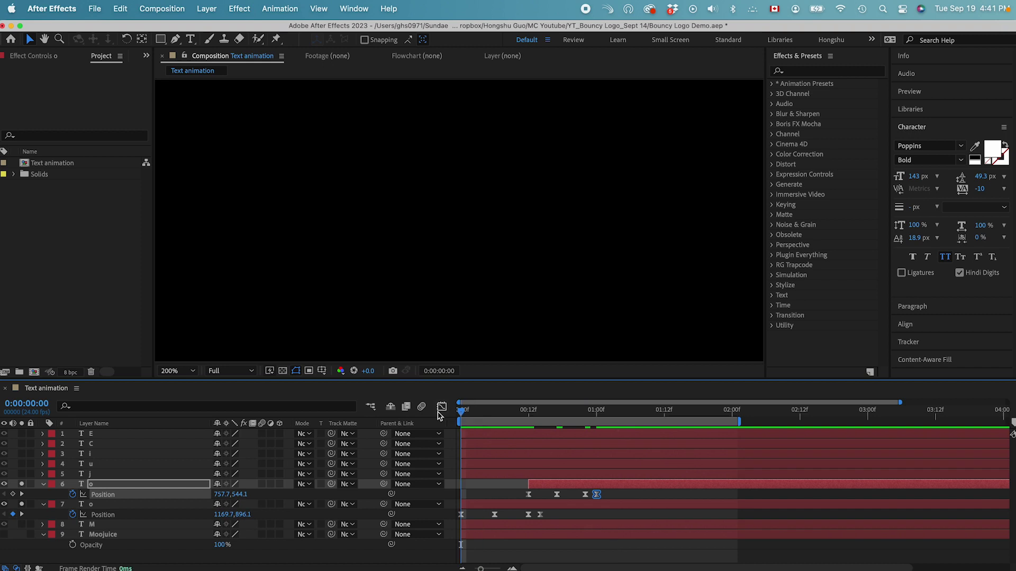
key("super+minus")
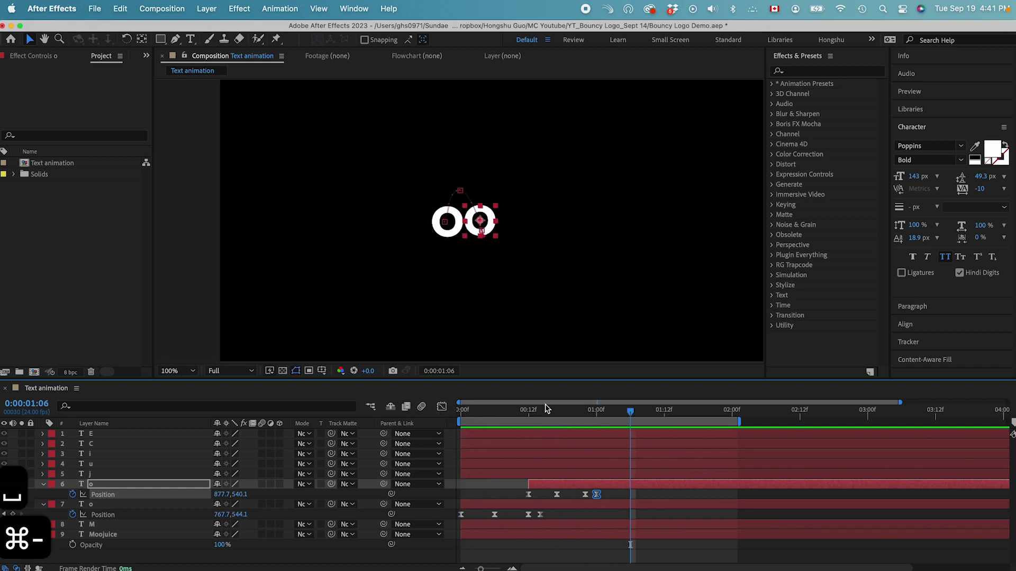
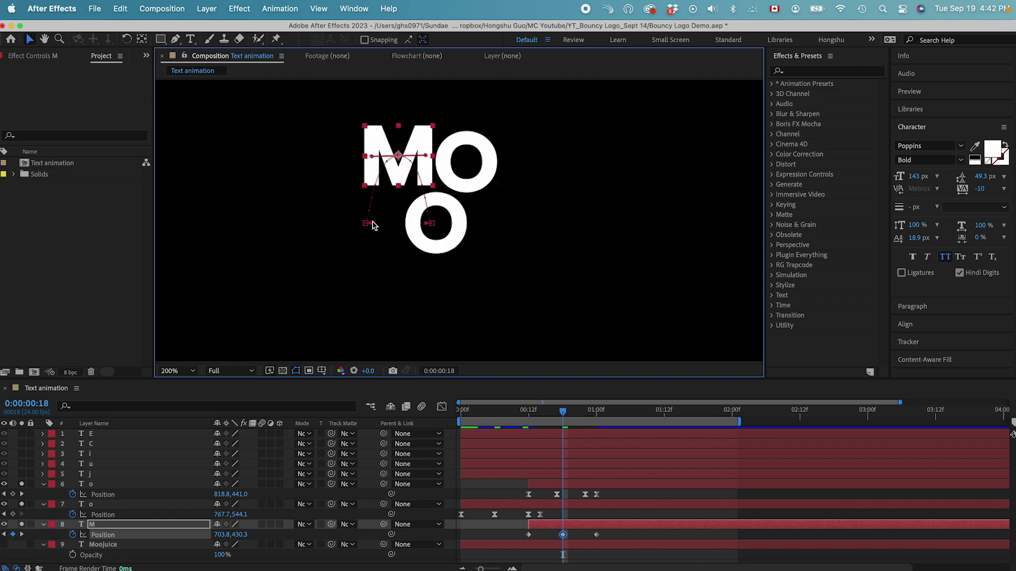
Lower the M to about 646.8, 558.9 at frame 22 to make it overshoot its landing.
left_click_drag(428, 223, 428, 212)
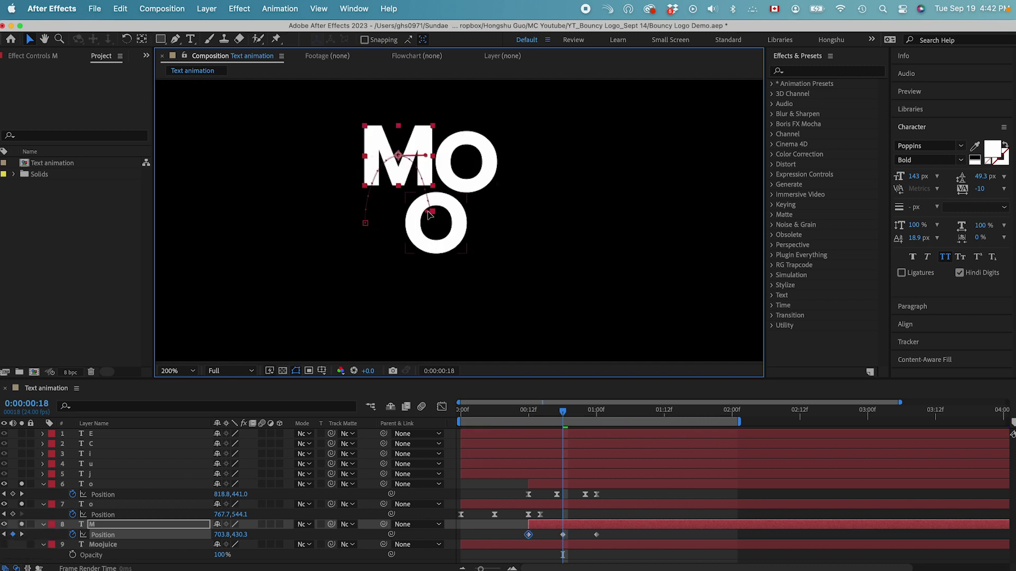
left_click(585, 413)
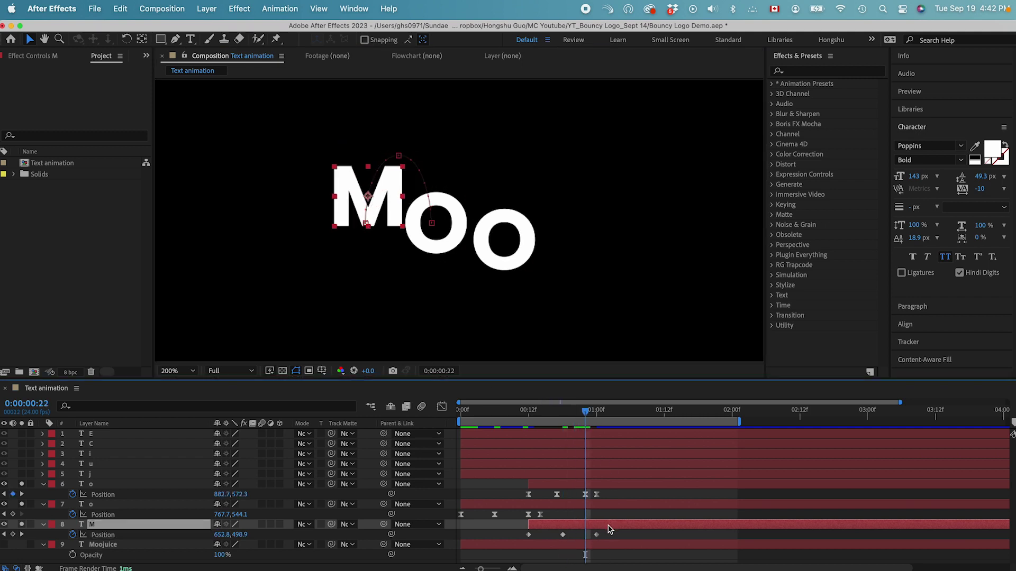
left_click_drag(369, 197, 366, 233)
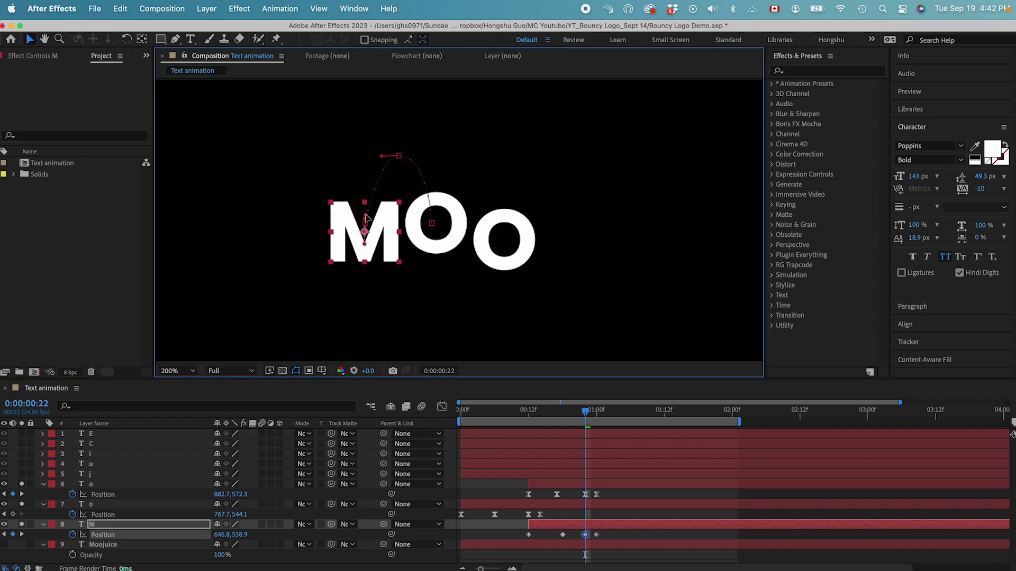
mouse_move(585, 416)
left_mouse_down()
mouse_move(576, 416)
mouse_move(608, 416)
mouse_move(585, 416)
left_mouse_up()
Apply Easy Ease to all of the M layer's Position keyframes.
left_click_drag(614, 532, 510, 541)
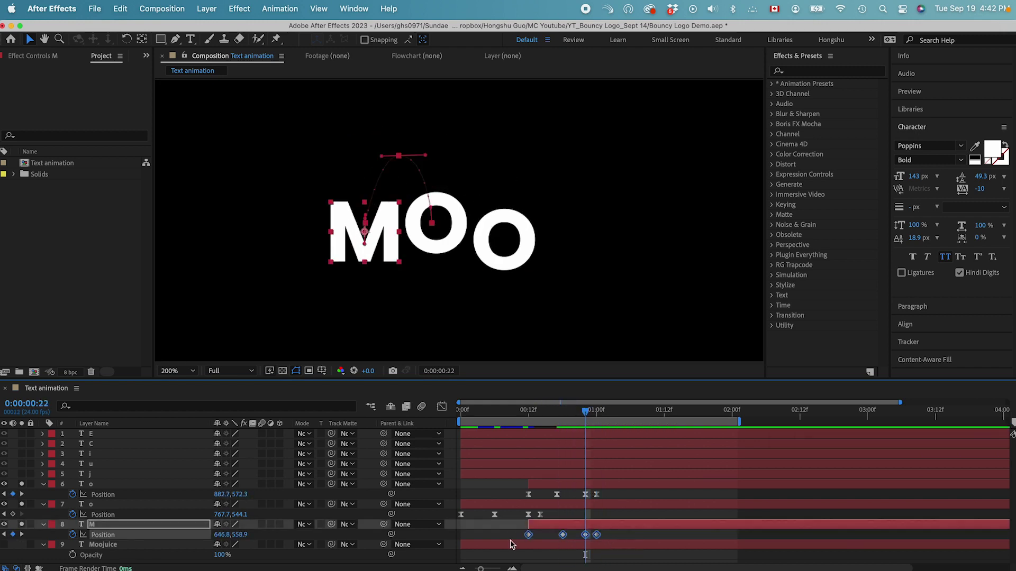
right_click(598, 535)
mouse_move(635, 570)
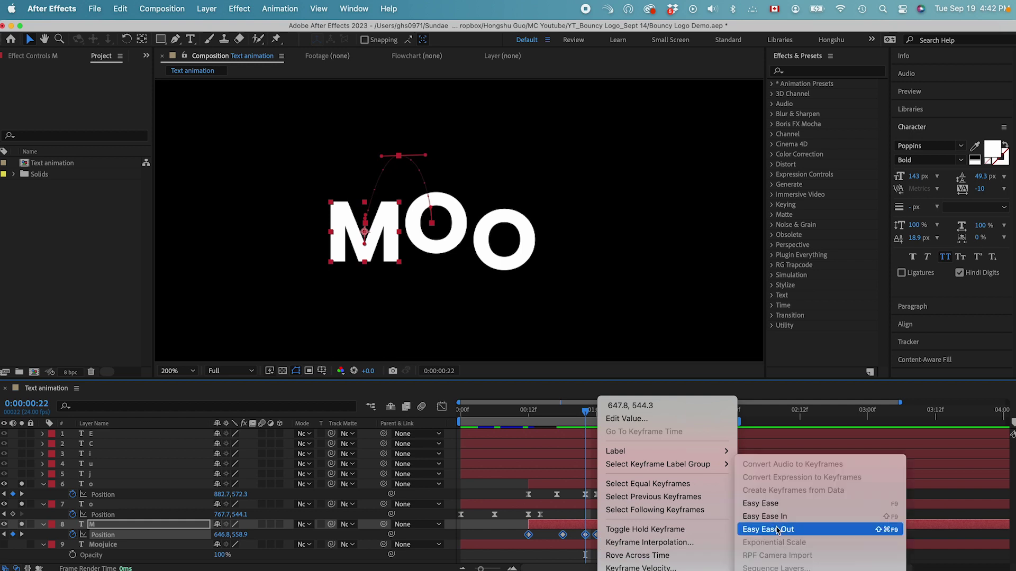
left_click(765, 503)
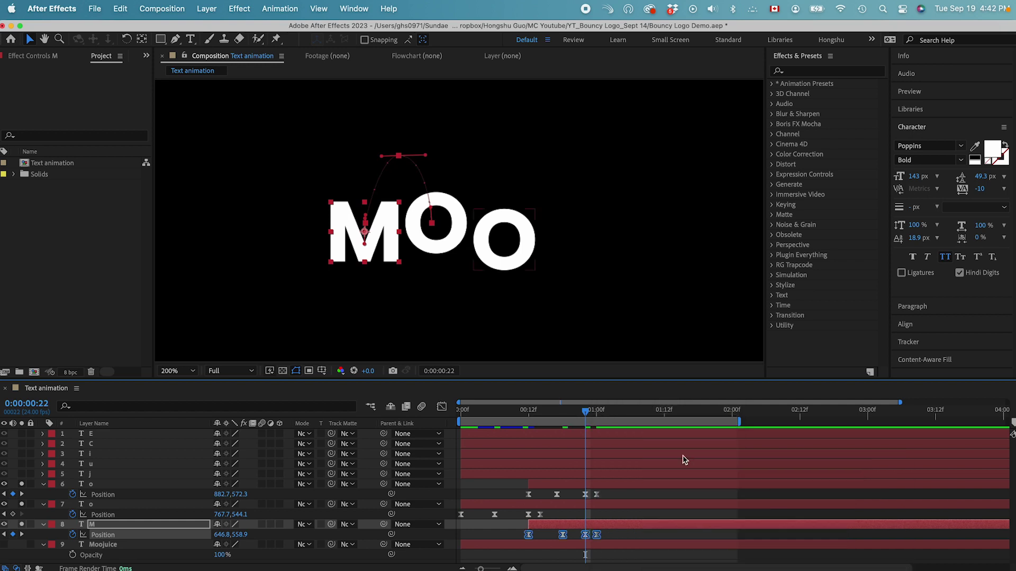
Reshape the M's speed graph with a steep launch at frame 12, a slow hang at frame 18 and sharp peaks around frame 22.
left_click(442, 407)
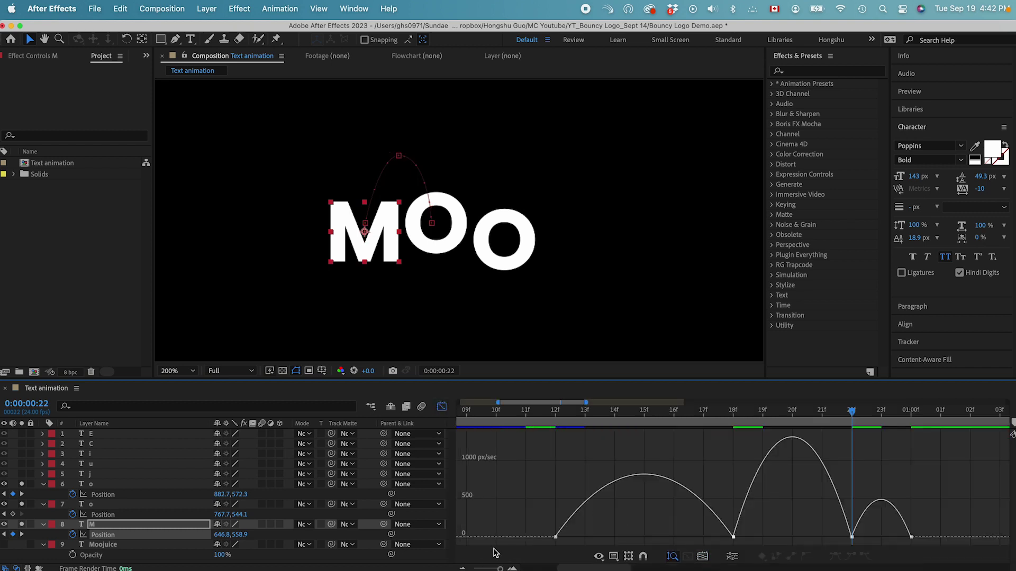
left_click_drag(567, 540, 556, 492)
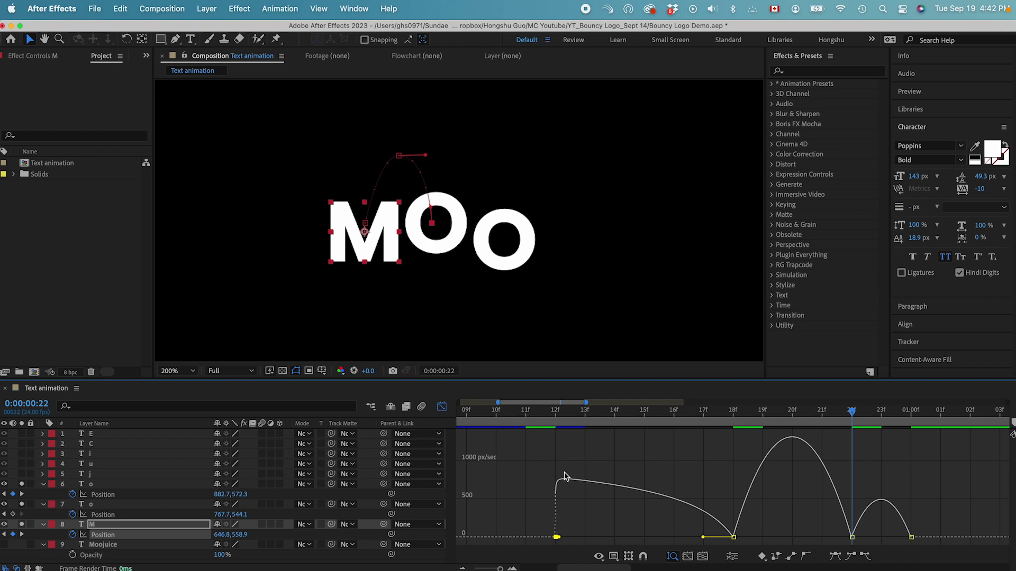
left_click_drag(703, 537, 672, 538)
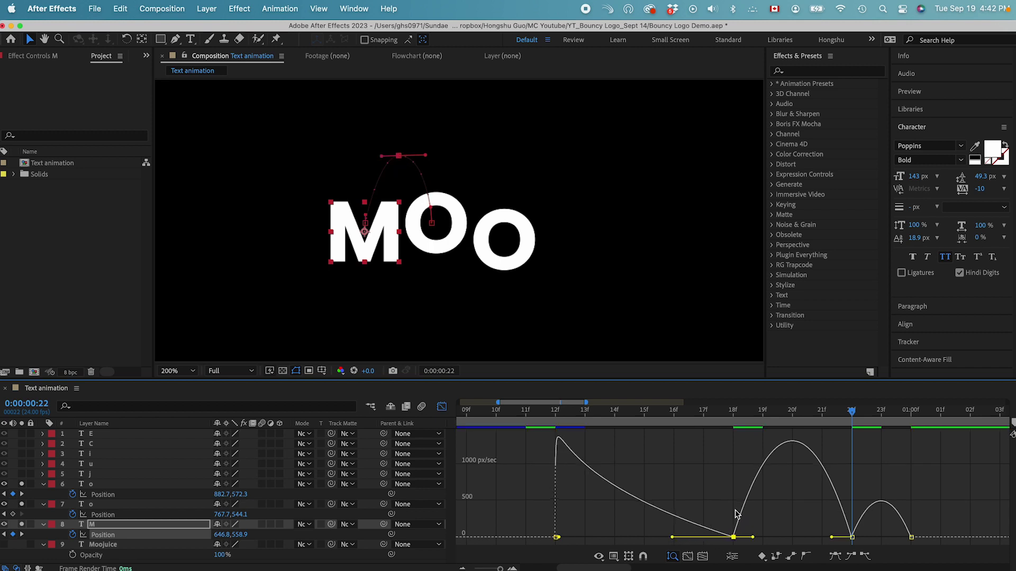
mouse_move(753, 538)
left_mouse_down()
mouse_move(788, 539)
mouse_move(740, 538)
left_mouse_up()
scroll(807, 532, "right", 3)
left_click_drag(821, 538, 830, 538)
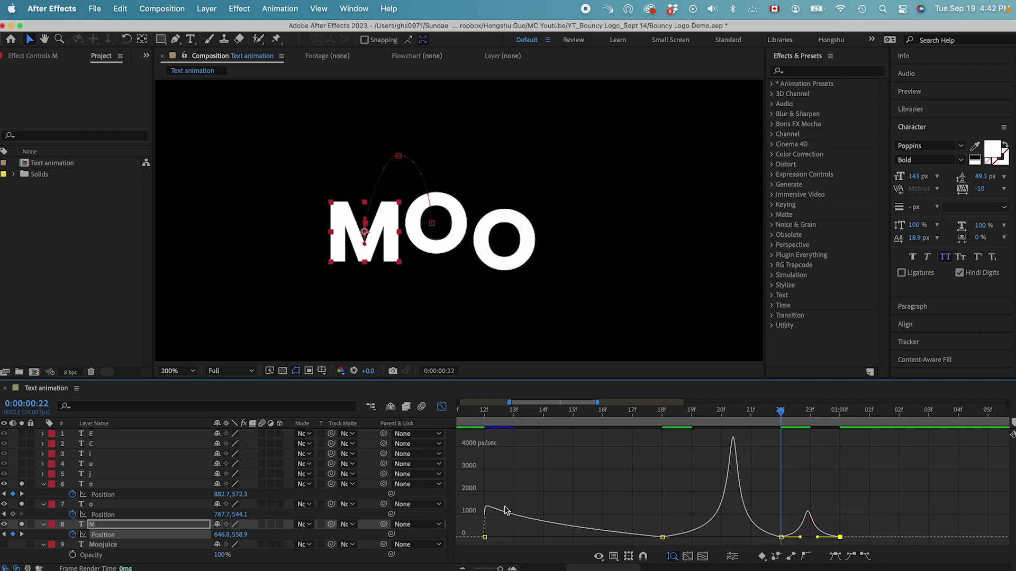
Return to the layer timeline and play back the M and both O's together to check their timing.
left_click(442, 407)
left_click_drag(500, 570, 490, 569)
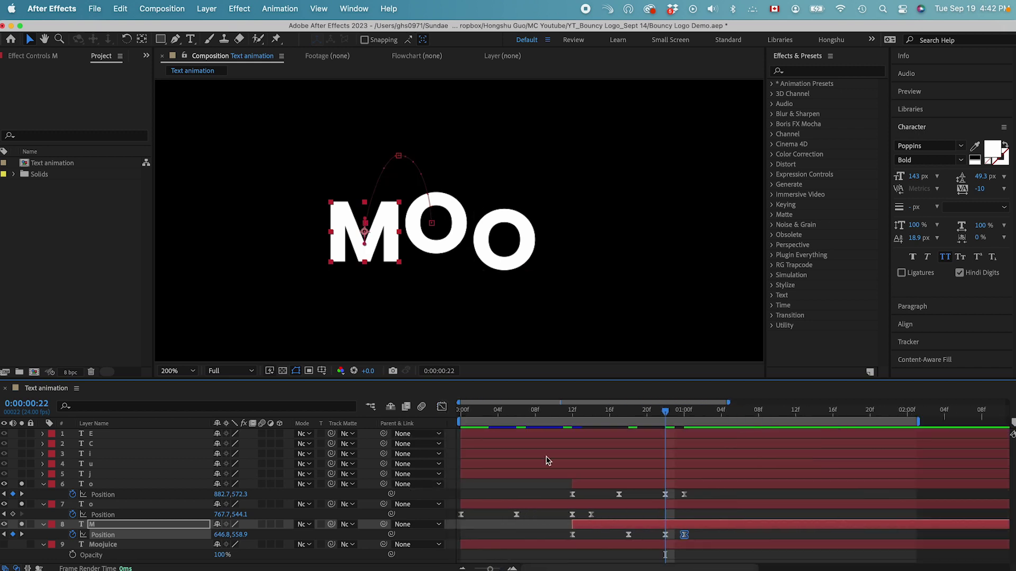
key("space")
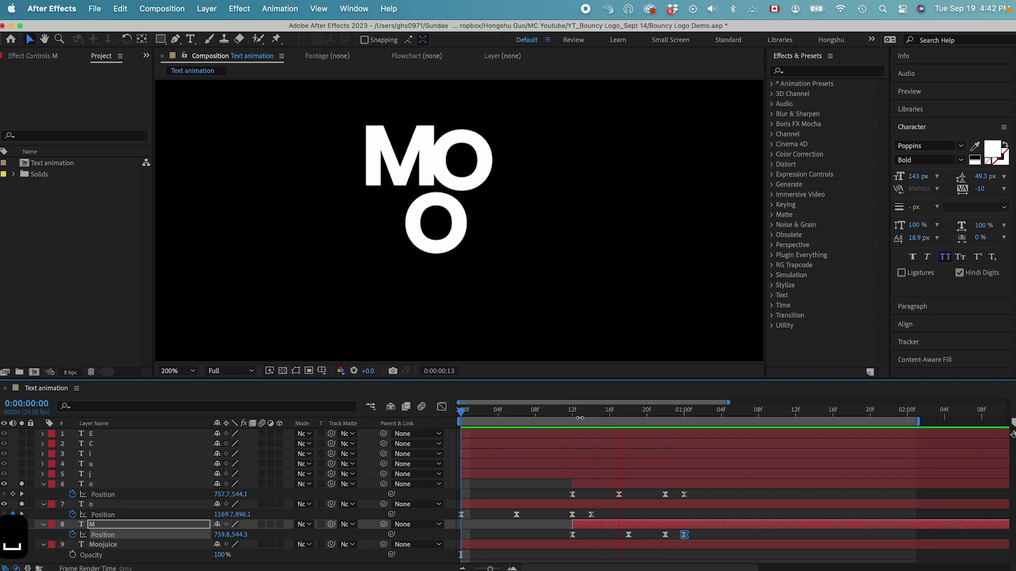
key("super+minus")
key("space")
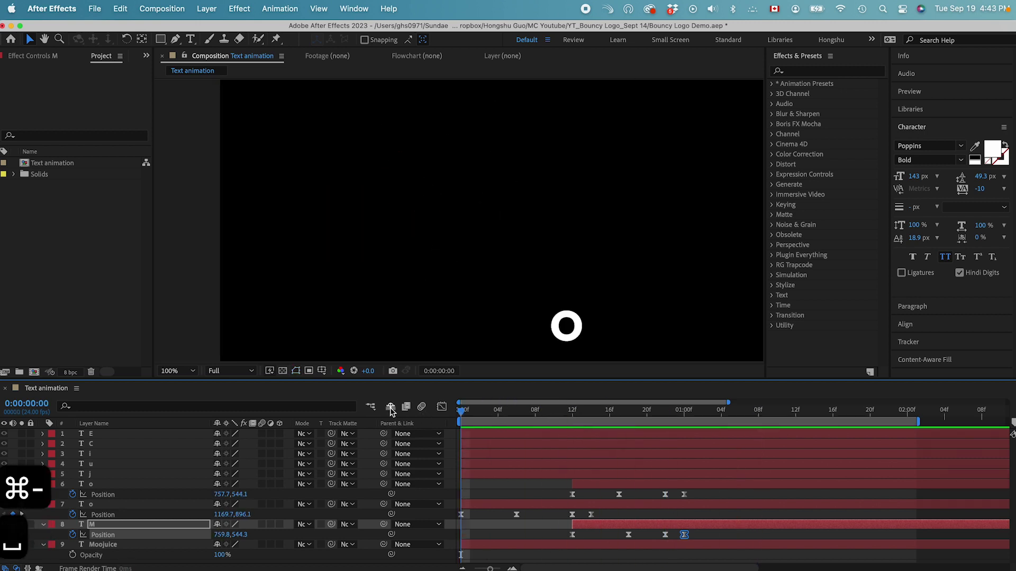
Offset the layers in time so the M starts at frame 11 and the second O at frame 14.
left_click_drag(576, 524, 571, 530)
left_click_drag(602, 486, 622, 486)
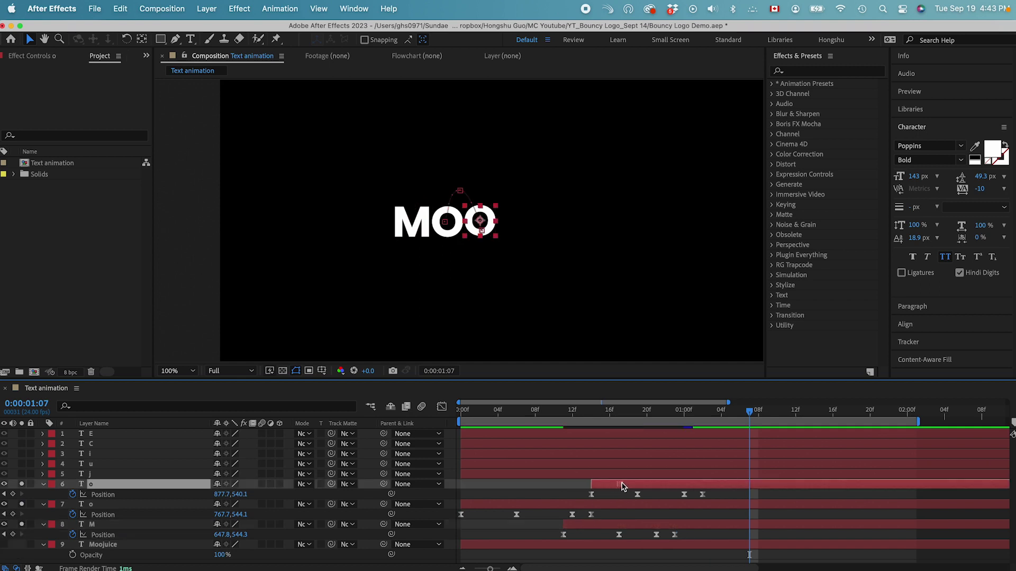
Play back the M and both O's, and offset the J layer to start at frame 14 with its Position shown.
key("space")
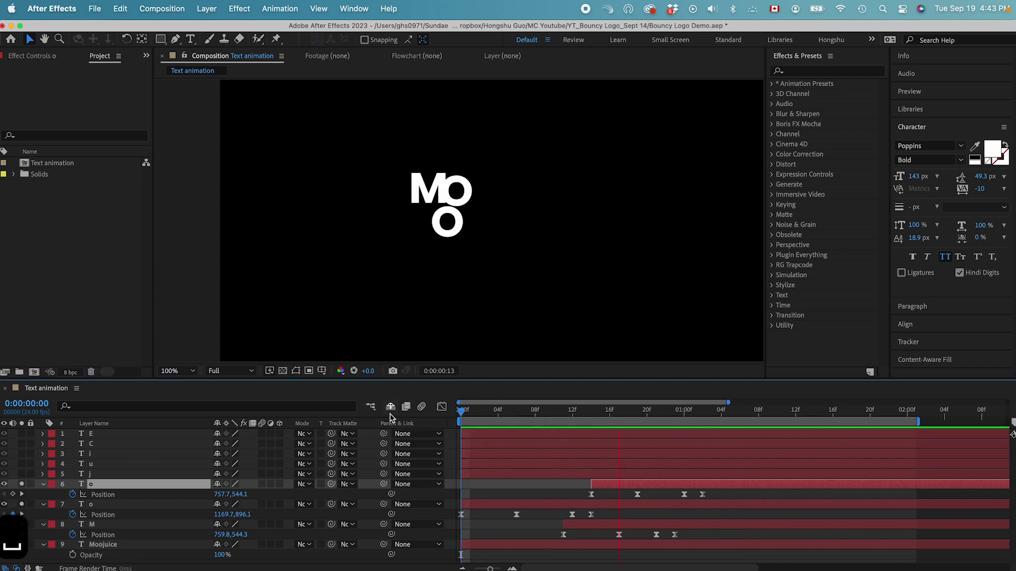
key("space")
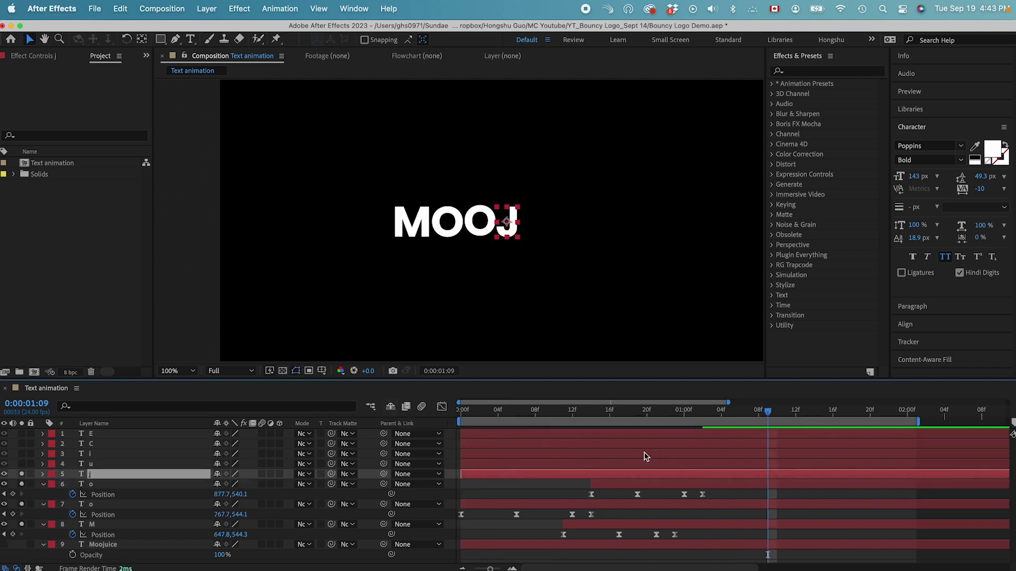
left_click_drag(500, 475, 620, 479)
key("p")
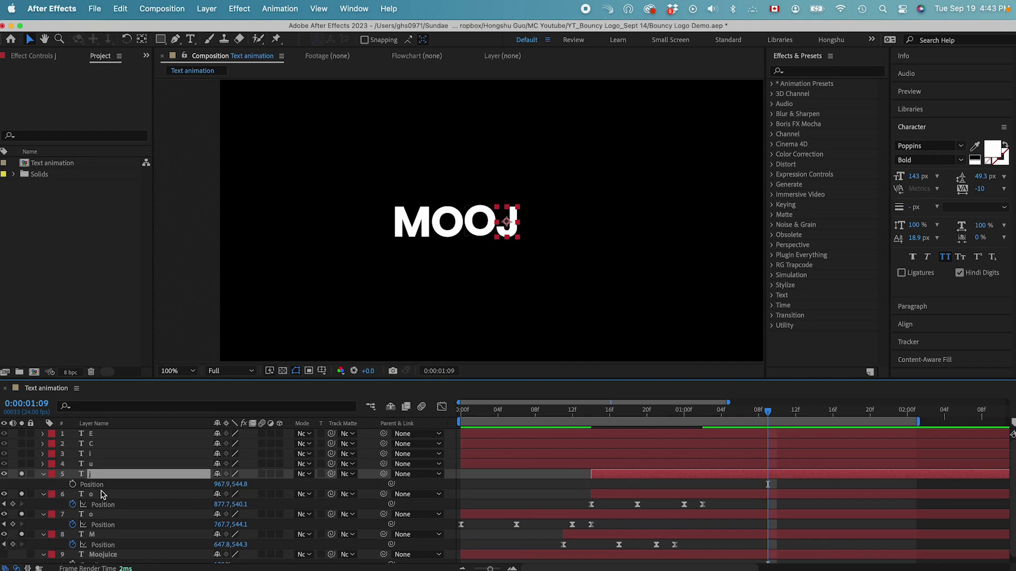
Keyframe the J's Position in its resting place at 0:00:01:02 and behind the first O at frame 14.
left_click(73, 485)
left_click_drag(768, 485, 702, 485)
left_click(594, 411)
left_click_drag(510, 228, 448, 228)
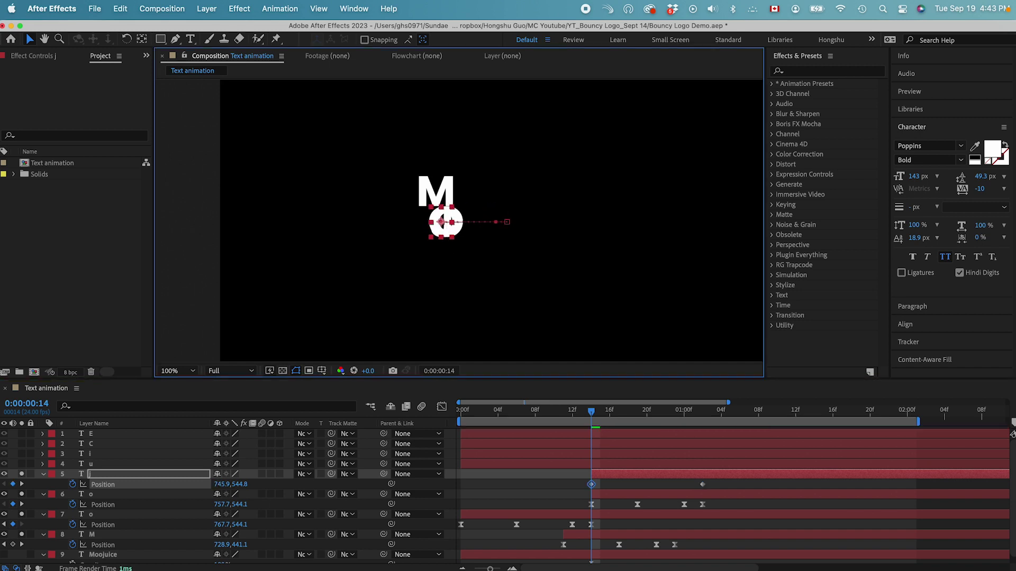
Raise the J to position 856.9, 340.8 at frame 20 and bend its motion path into a rounded arch.
scroll(547, 277, "up", 3)
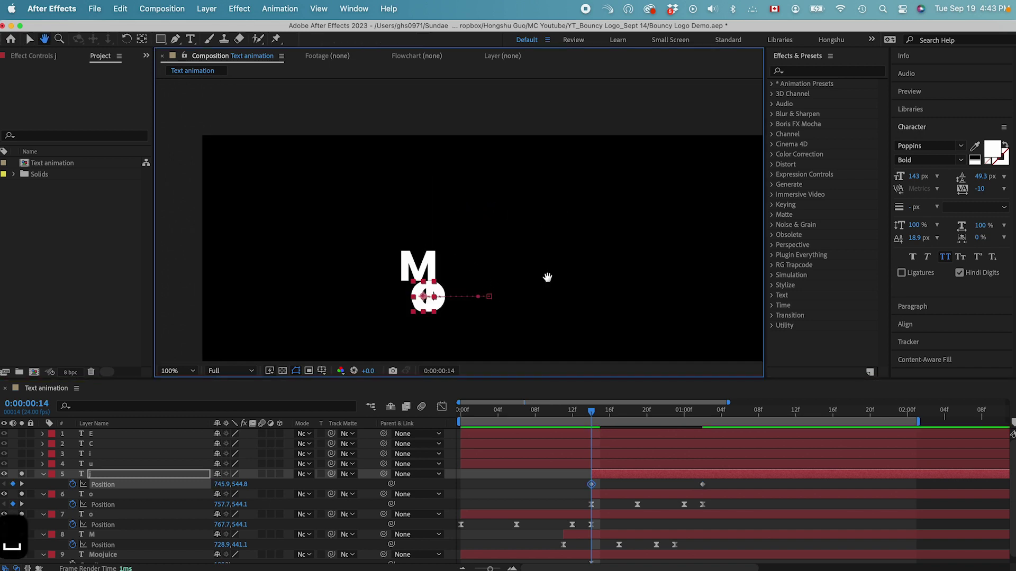
left_click(639, 412)
left_click(646, 416)
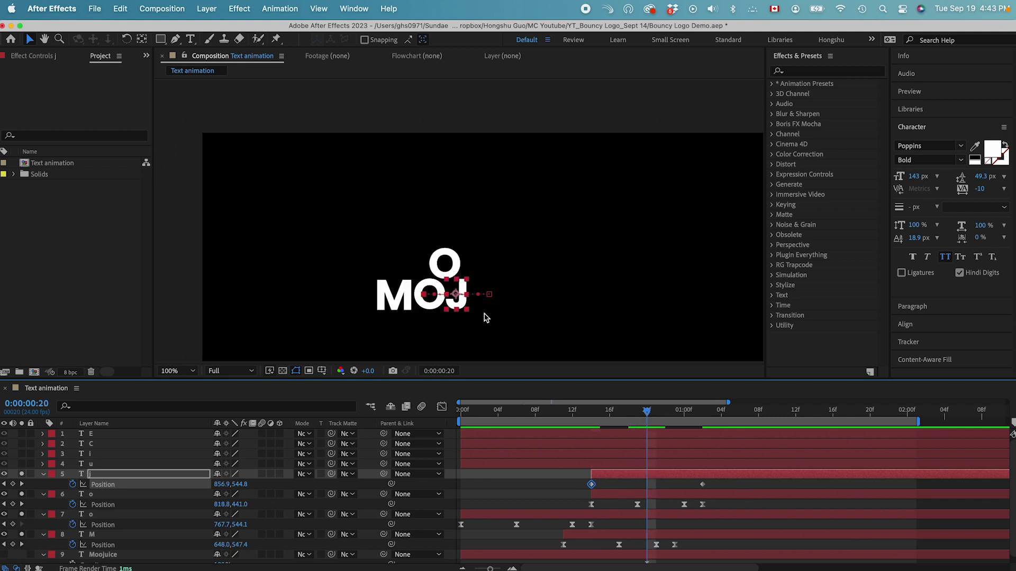
left_click_drag(456, 295, 457, 234)
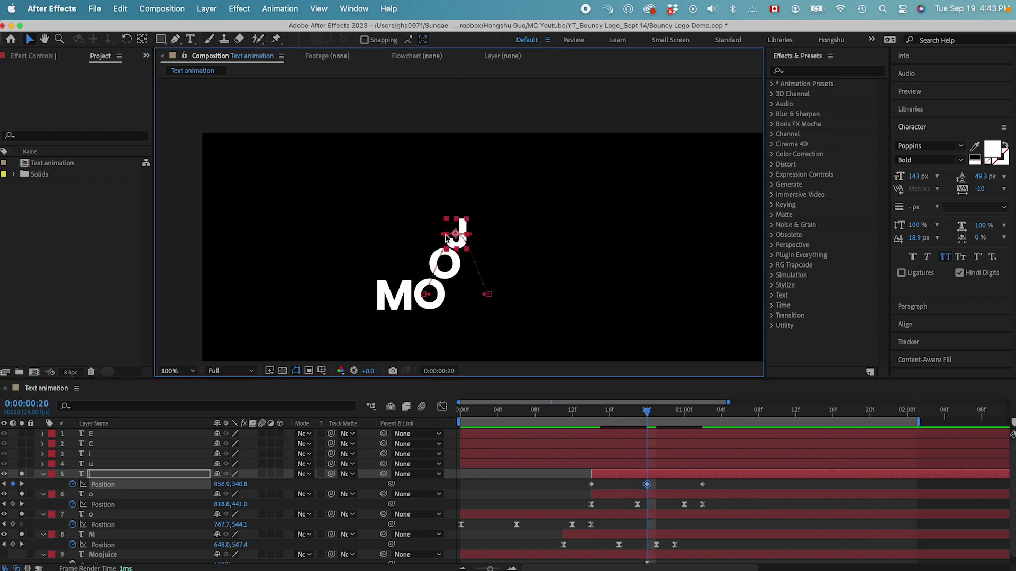
left_click_drag(469, 235, 487, 234)
left_click(488, 291)
key("super+z")
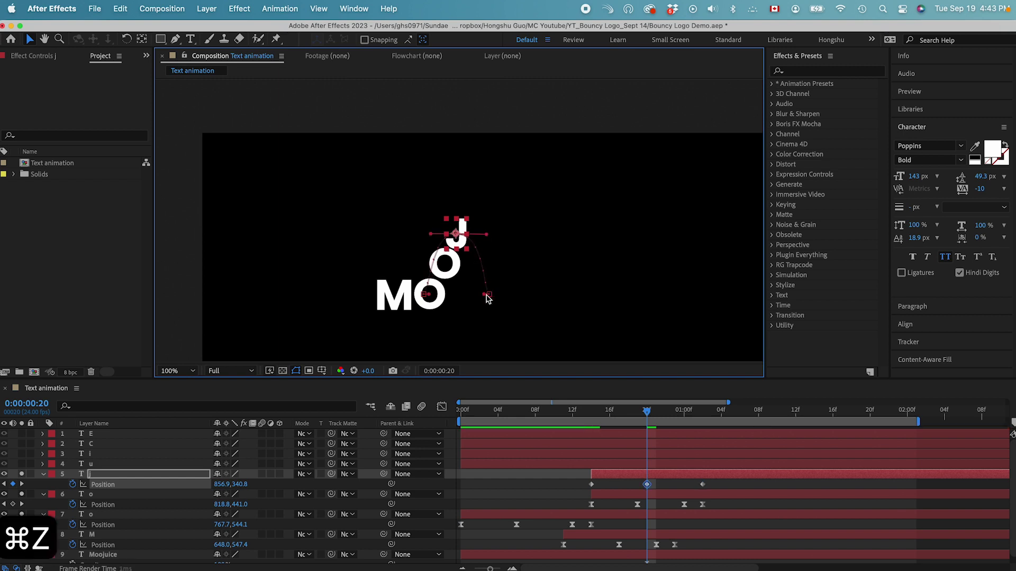
Raise the peak of the J's arc at frame 20 to 863.9, 268.8 and solo the U, I, C and E layers.
key("super+equal")
left_click_drag(647, 412, 622, 425)
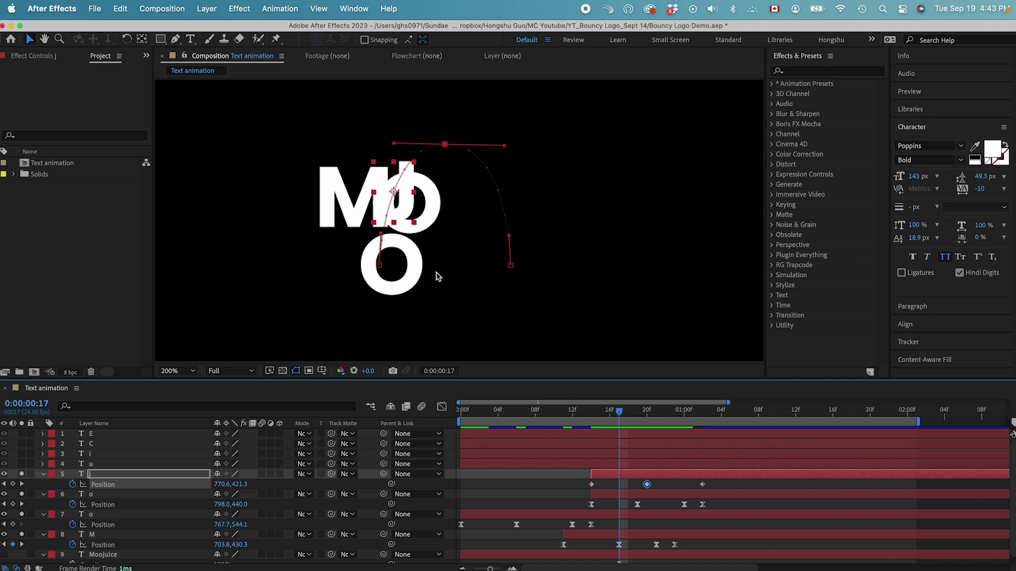
key("space")
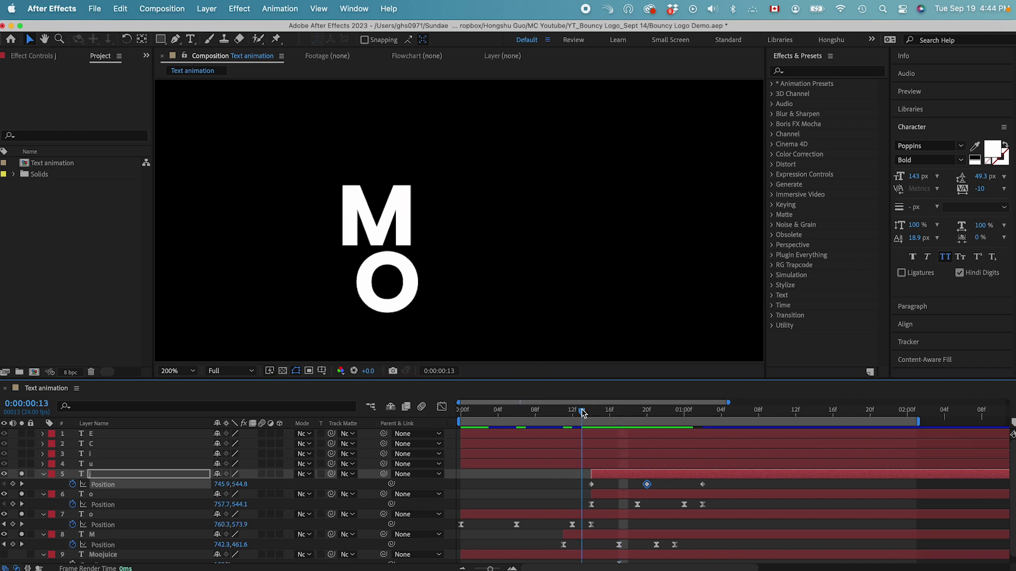
left_click_drag(621, 411, 648, 407)
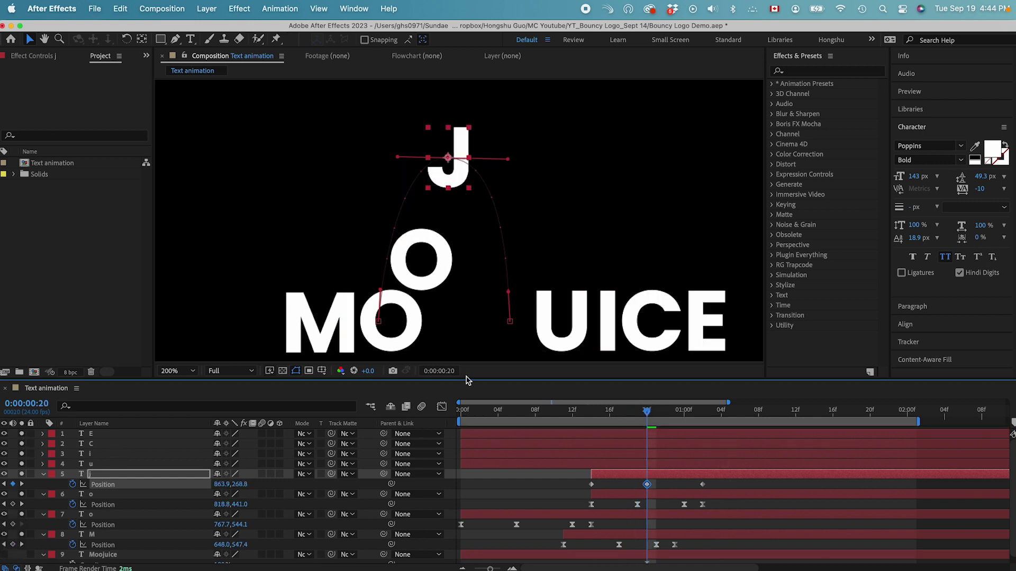
Offset the U, I, C and E layers together so they all start at frame 14.
key("space")
left_click_drag(626, 306, 585, 308)
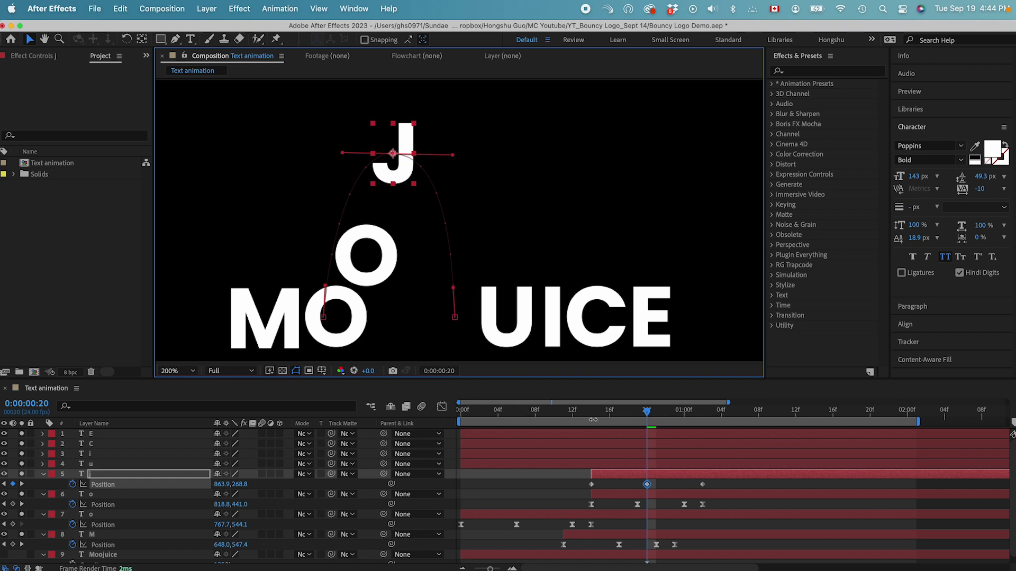
left_click(574, 464)
left_click(546, 437, "shift")
left_click_drag(513, 436, 629, 436)
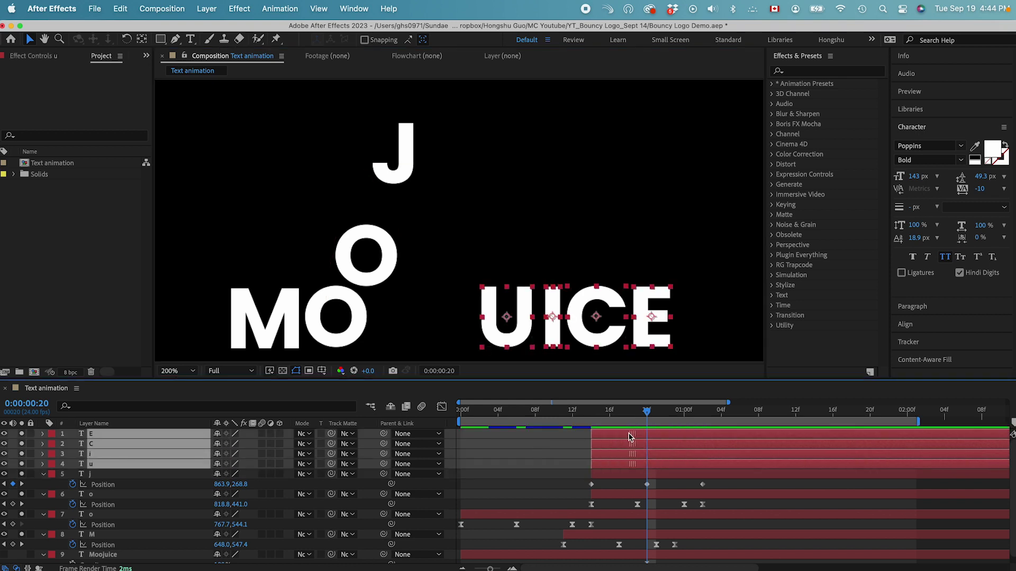
Set Position keyframes for the U, I, C and E layers in their resting places at 0:00:01:02.
key("p")
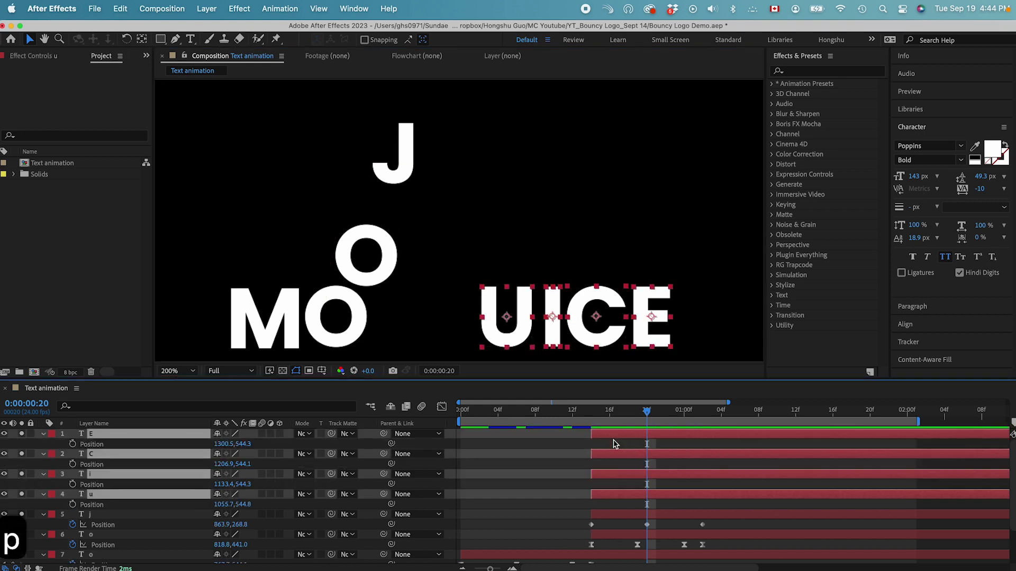
left_click_drag(670, 409, 702, 412)
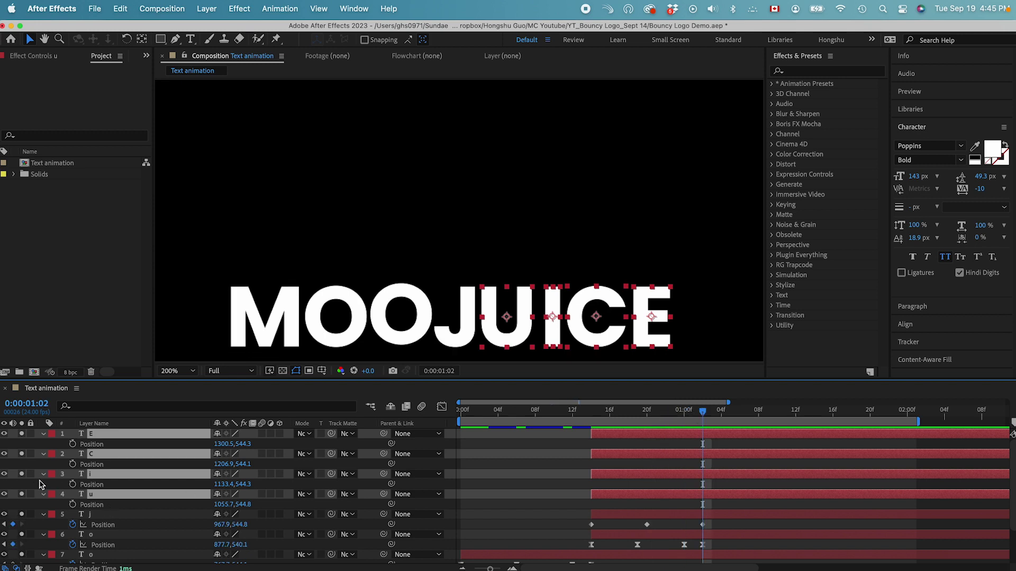
left_click(72, 445)
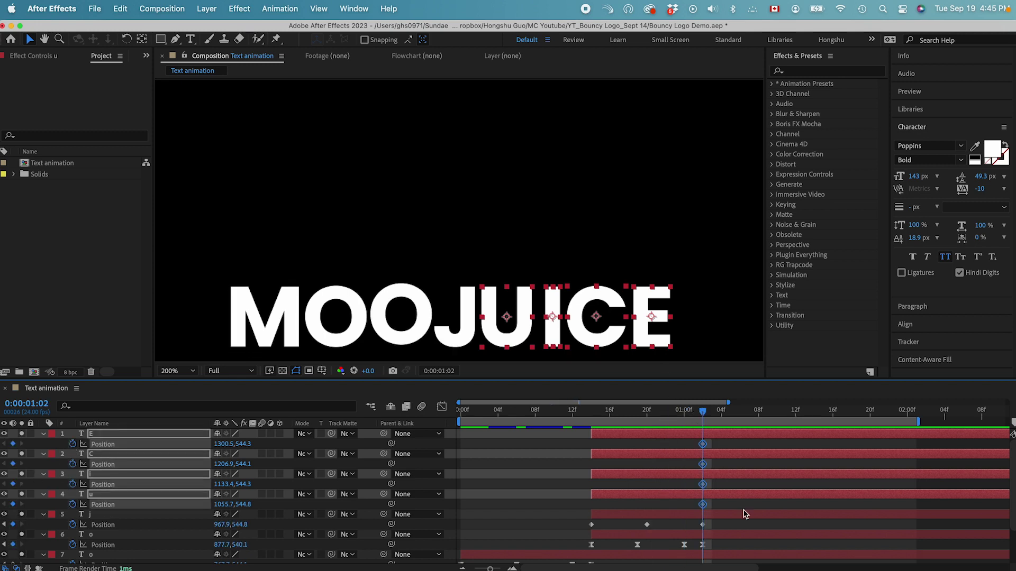
left_click(733, 461)
At frame 14, move the U, E, I and C over the first O to create their starting Position keyframes.
left_click_drag(702, 417, 597, 426)
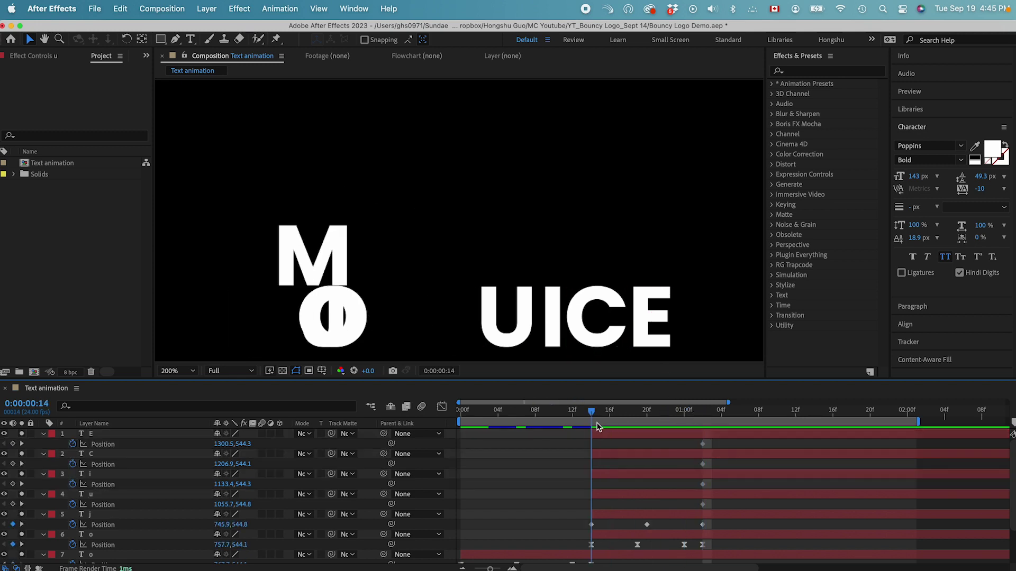
left_click(97, 435)
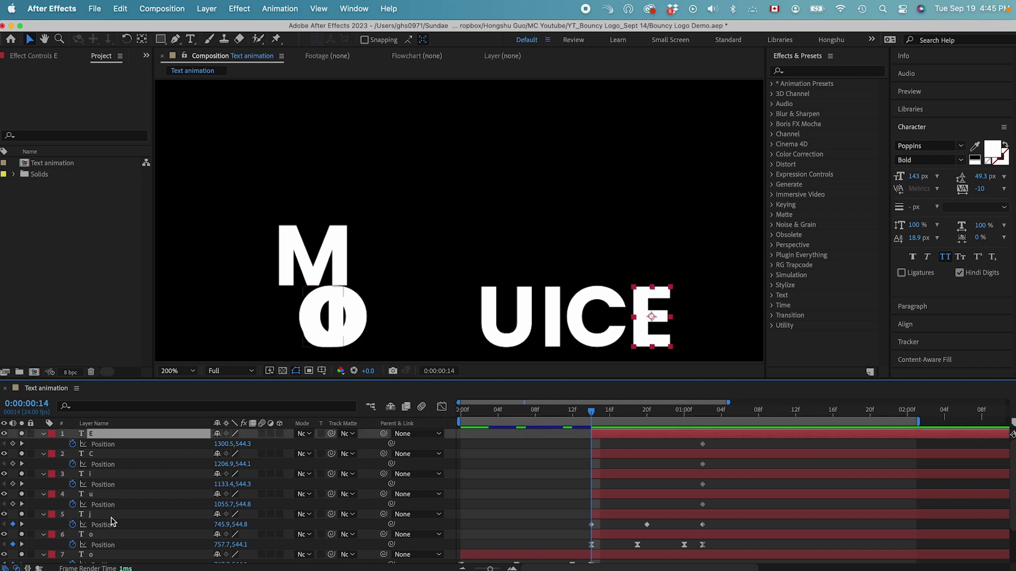
left_click(114, 506, "super")
left_click_drag(523, 337, 343, 335)
left_click(492, 446)
left_click_drag(473, 333, 326, 334)
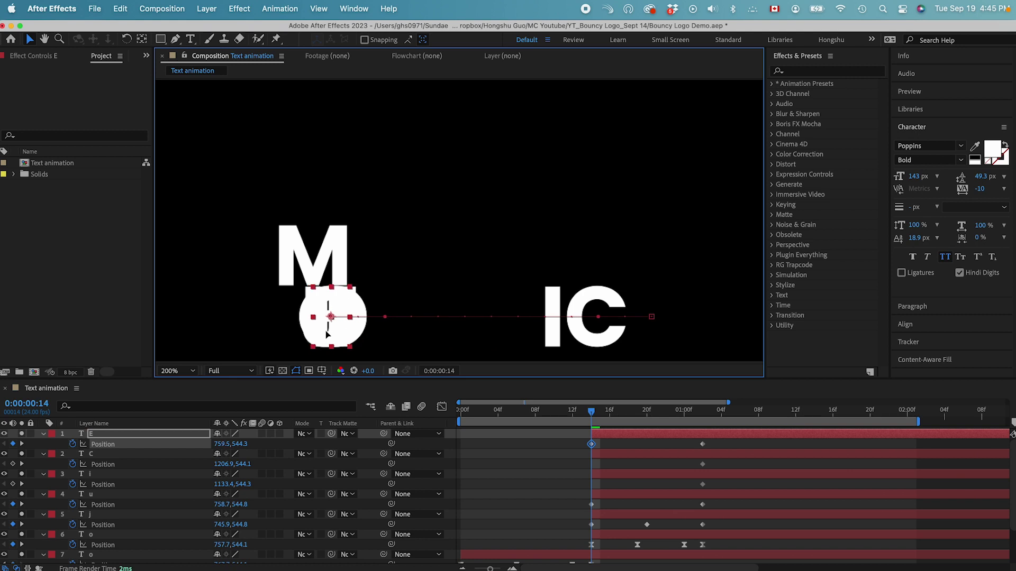
left_click_drag(553, 339, 329, 339)
left_click_drag(595, 317, 326, 316)
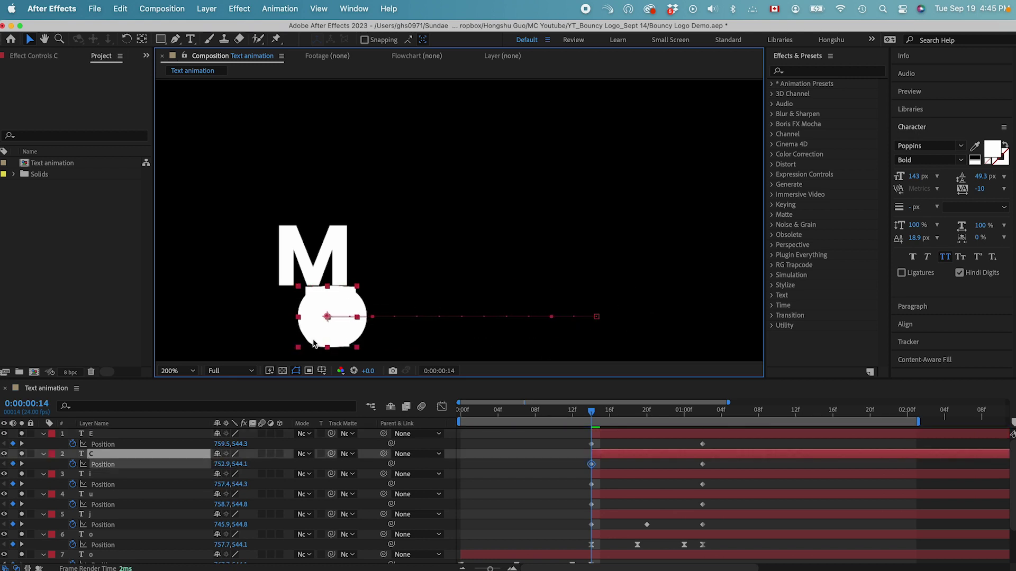
At frame 20, raise the U to 907.2, 346.8 and the I to 945.4, 164.3, curving their motion paths into arches.
left_click(650, 497)
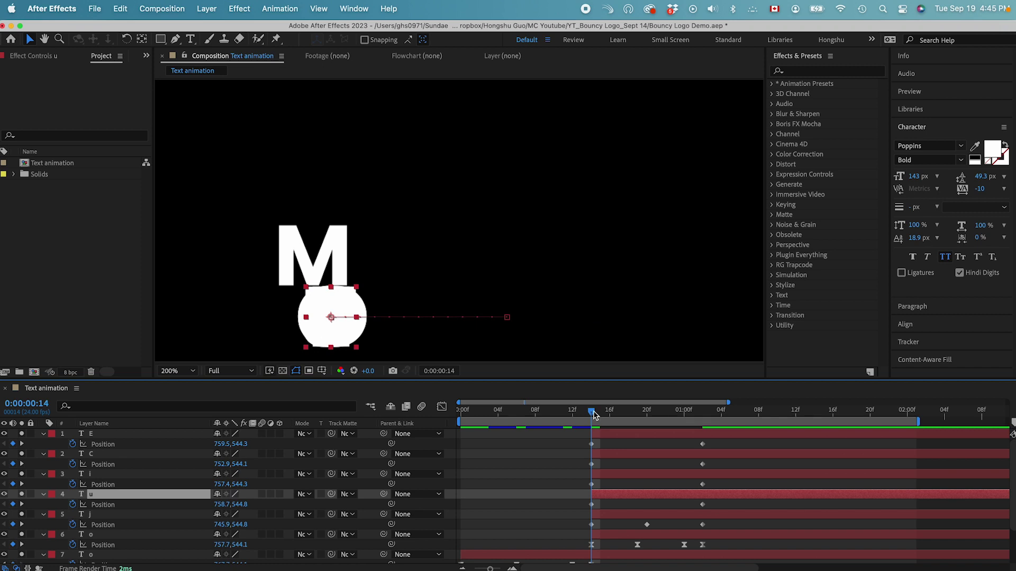
key("super+minus")
left_click_drag(594, 416, 650, 414)
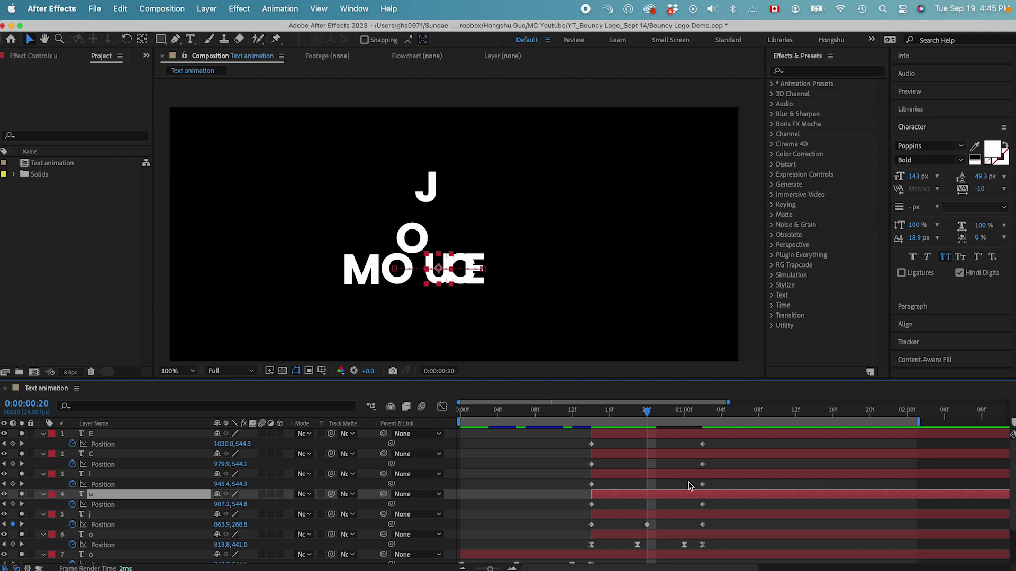
left_click_drag(438, 271, 439, 211)
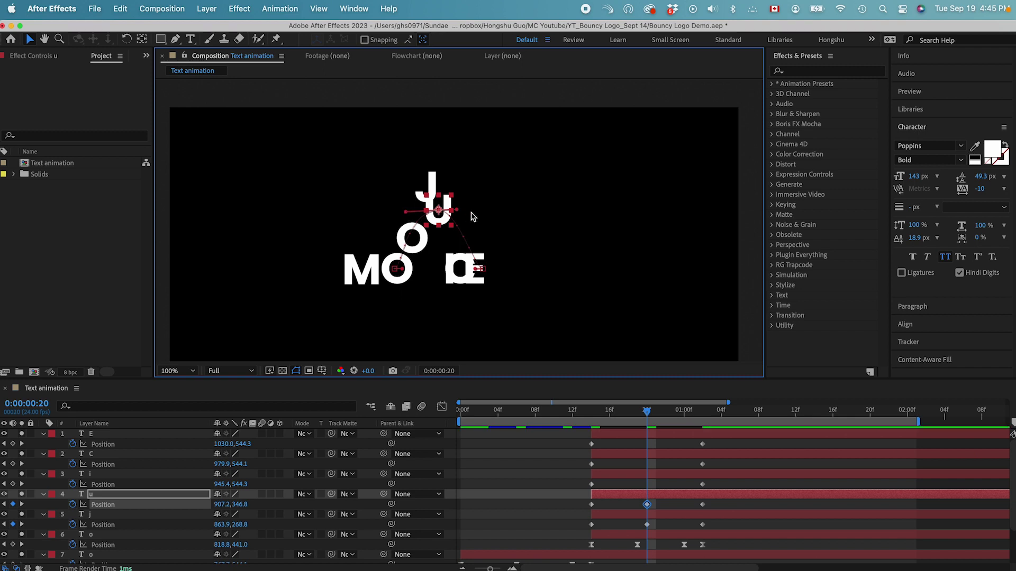
left_click(449, 267)
left_click_drag(450, 267, 499, 158)
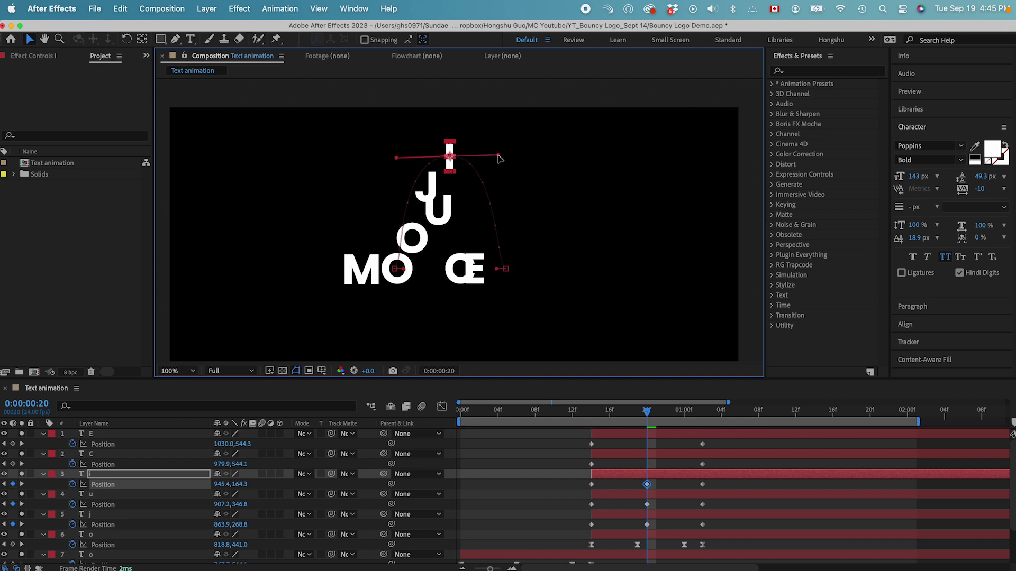
At frame 20, raise the C to 979.9, 272.1 and the E to 1030.0, 358.3, rounding their motion paths into arches.
left_click(667, 456)
left_click_drag(438, 273, 412, 188)
left_click(656, 436)
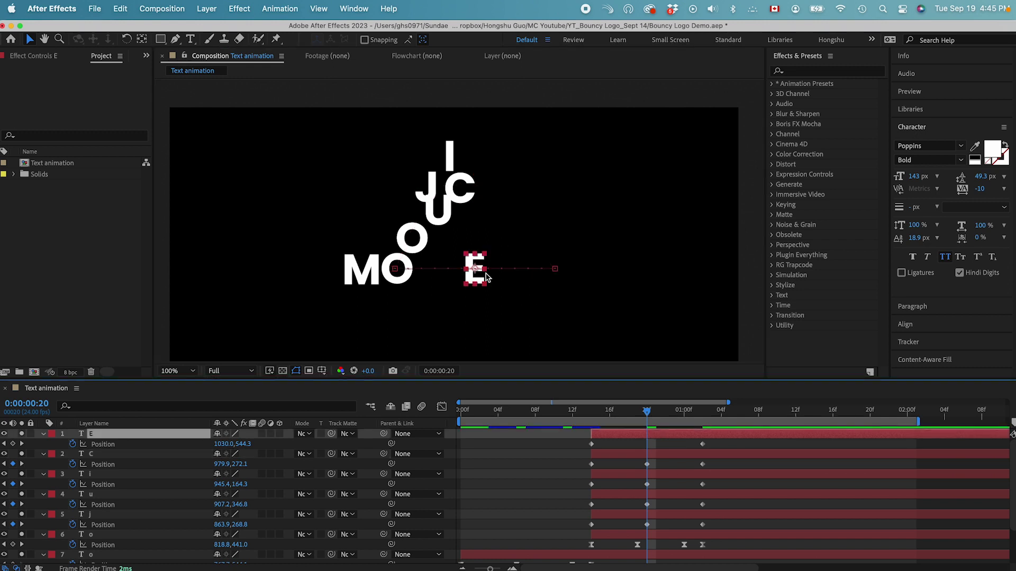
left_click_drag(475, 270, 429, 233)
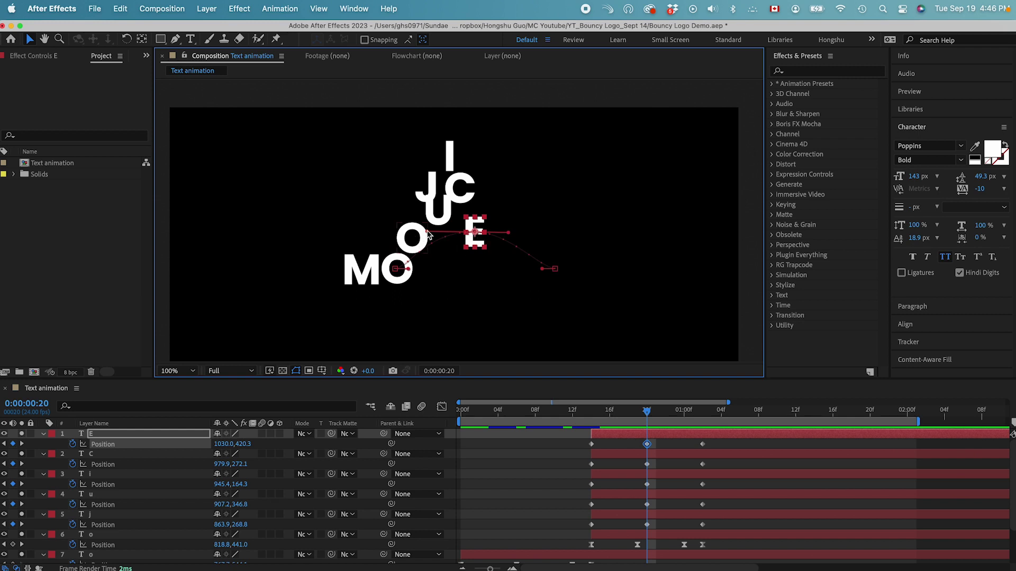
left_click(702, 412)
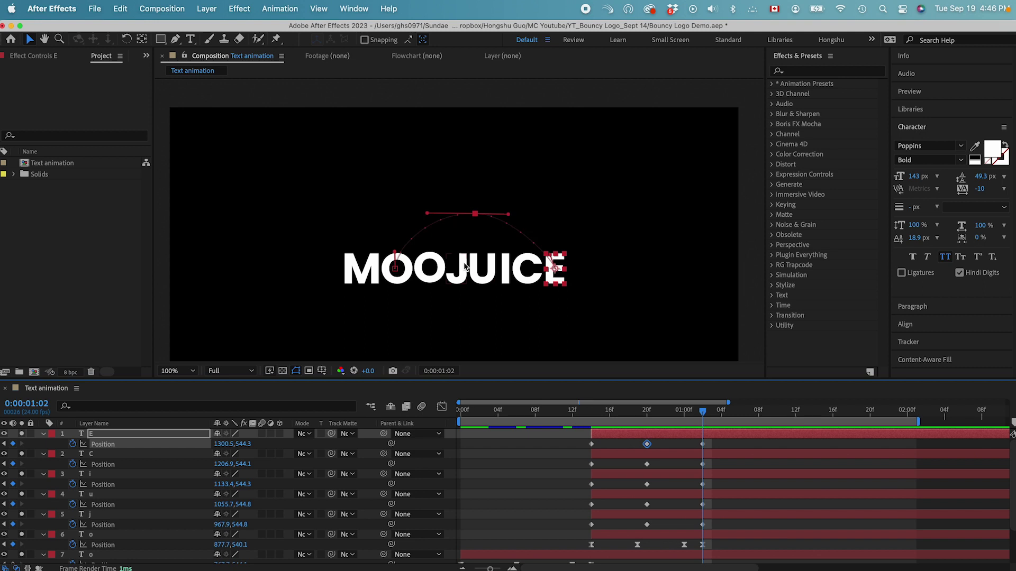
Lower the peak of the I's arc to the J's peak height, steepen its launch and shift the peak toward the first O.
left_click(116, 475)
left_click_drag(450, 157, 450, 188)
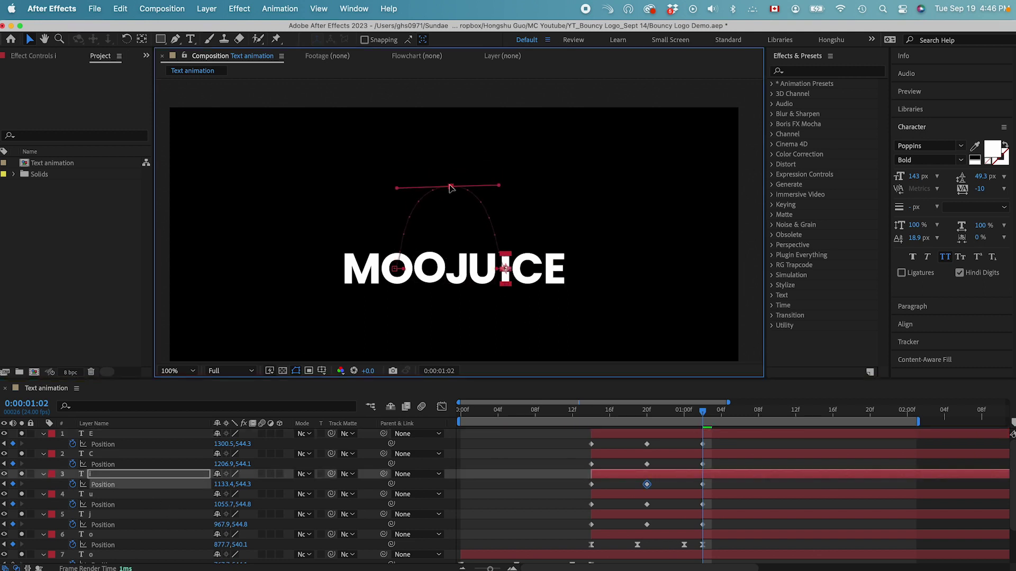
left_click(395, 272)
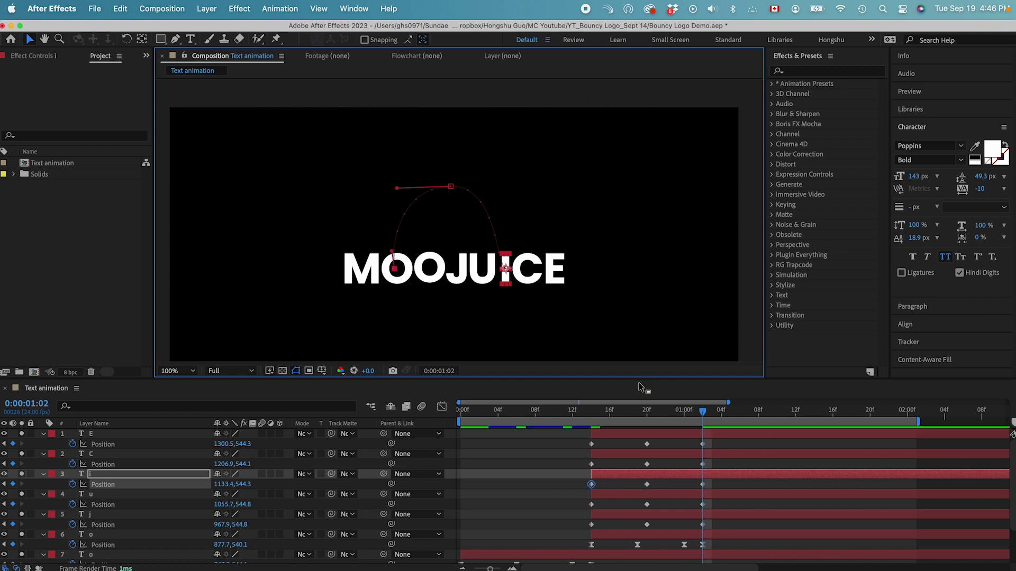
left_click_drag(450, 187, 397, 188)
Move the I's peak keyframe to frame 17 and add a Position keyframe of 964.0, 448.4 at frame 20.
left_click_drag(647, 485, 619, 485)
left_click(648, 412)
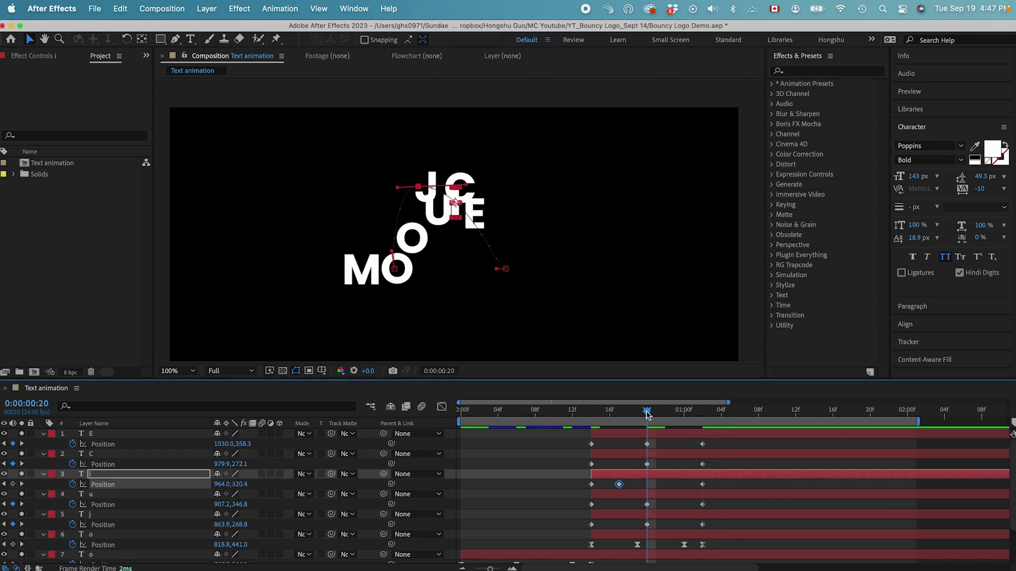
left_click(455, 270)
left_click_drag(455, 274, 455, 248)
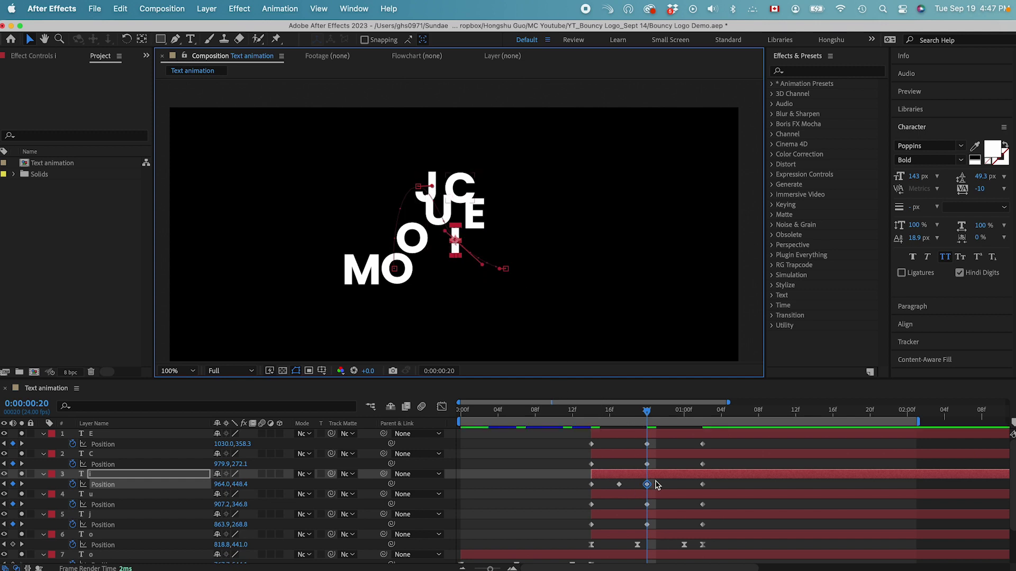
Retime the J's arc to peak at frame 17 and land at frame 20, and scrub through the motion to check it.
left_click(104, 515)
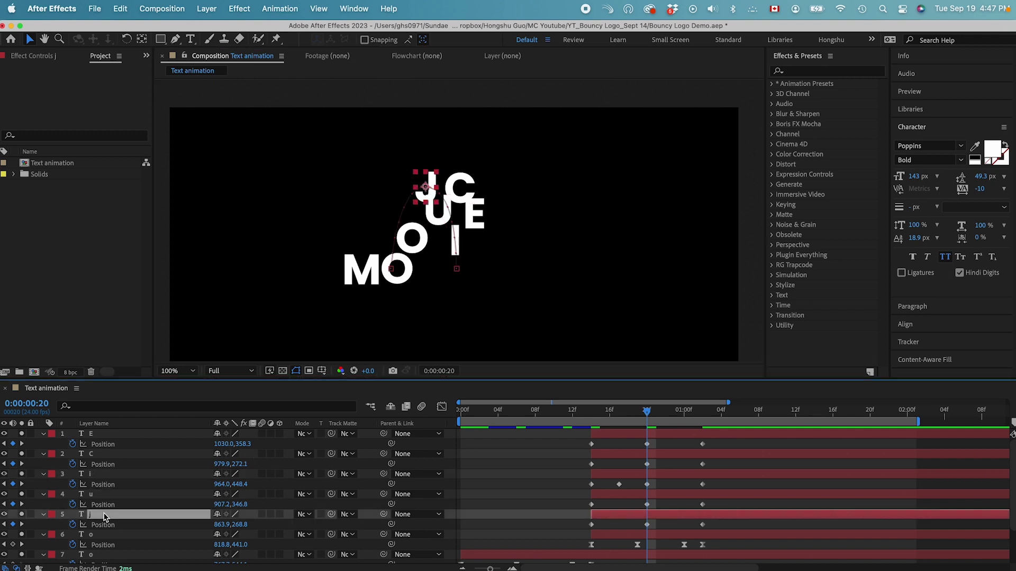
left_click_drag(647, 525, 619, 525)
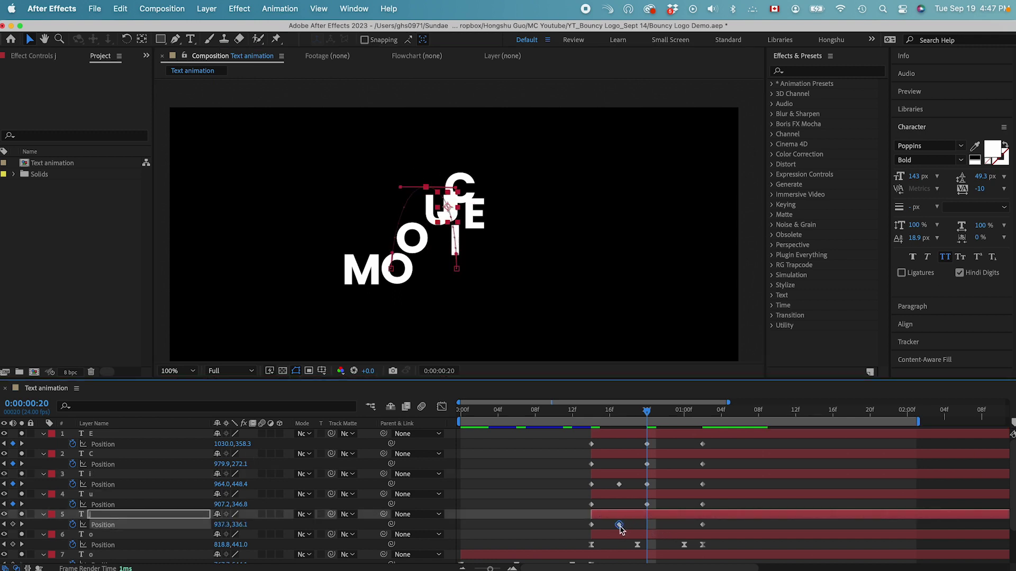
left_click_drag(702, 525, 647, 525)
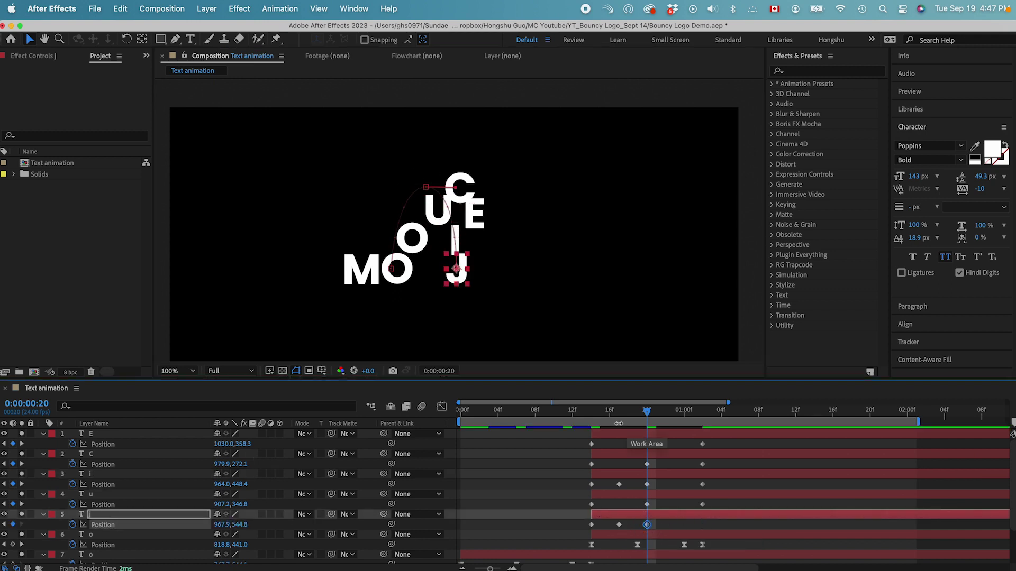
left_click(604, 414)
left_click_drag(604, 415, 647, 416)
key("super+equal")
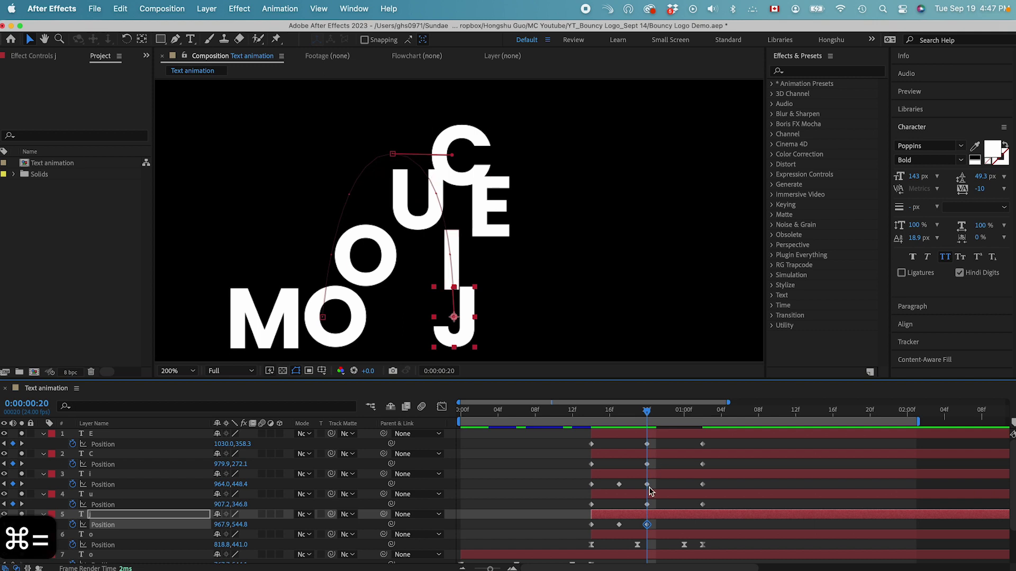
At frame 20, move the I to 997.0, 442.4 and adjust its path handle there.
left_click_drag(611, 420, 647, 416)
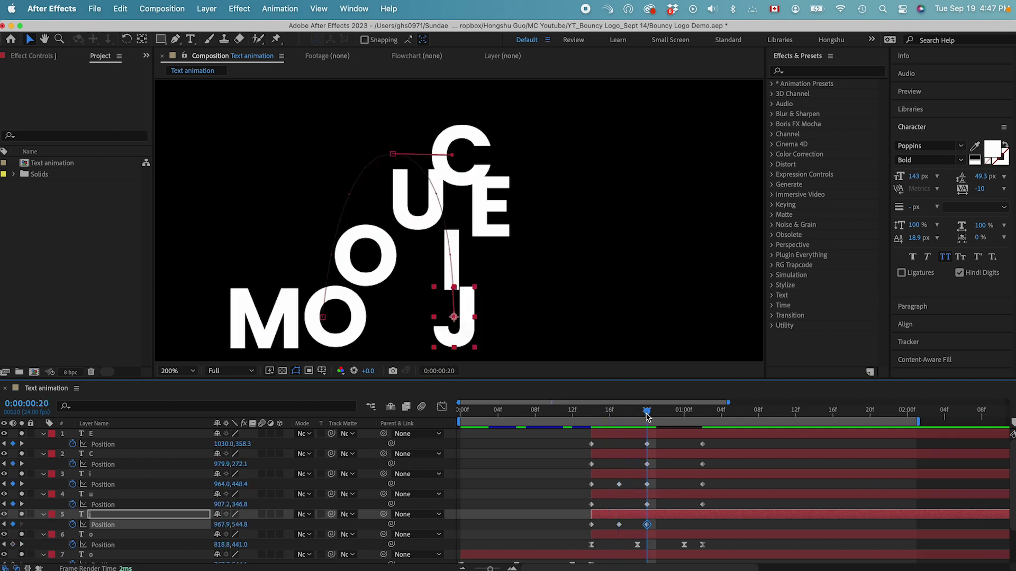
left_click_drag(458, 321, 463, 317)
key("super+z")
left_click(654, 475)
left_click_drag(459, 261, 468, 254)
left_click_drag(473, 258, 451, 237)
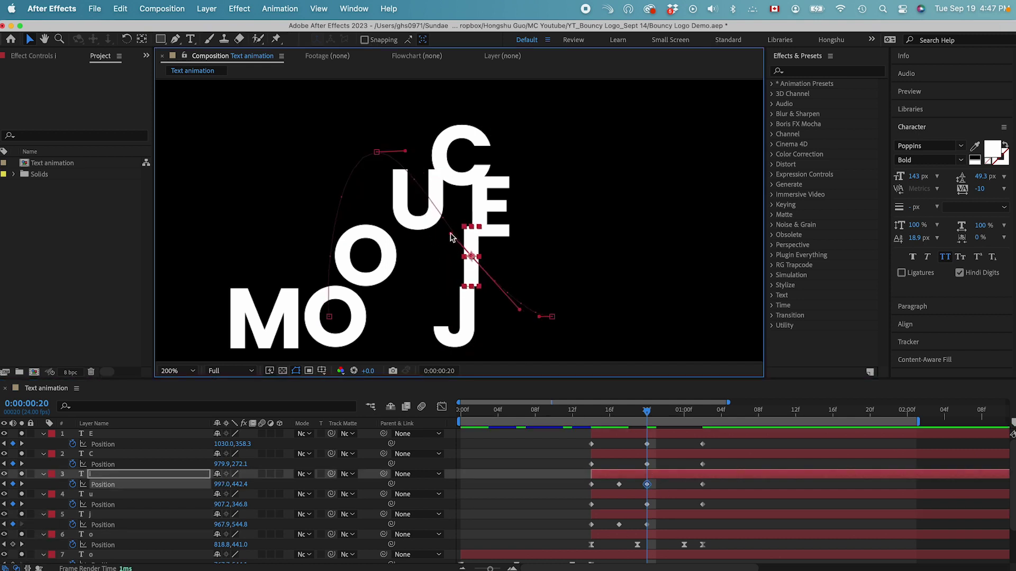
Add a second bounce to the I by raising it to 1071.3, 369.0 at frame 23, rounding the paths into and out of it.
mouse_move(669, 419)
left_mouse_down()
mouse_move(680, 416)
mouse_move(657, 415)
mouse_move(672, 418)
left_mouse_up()
left_click_drag(509, 293, 487, 214)
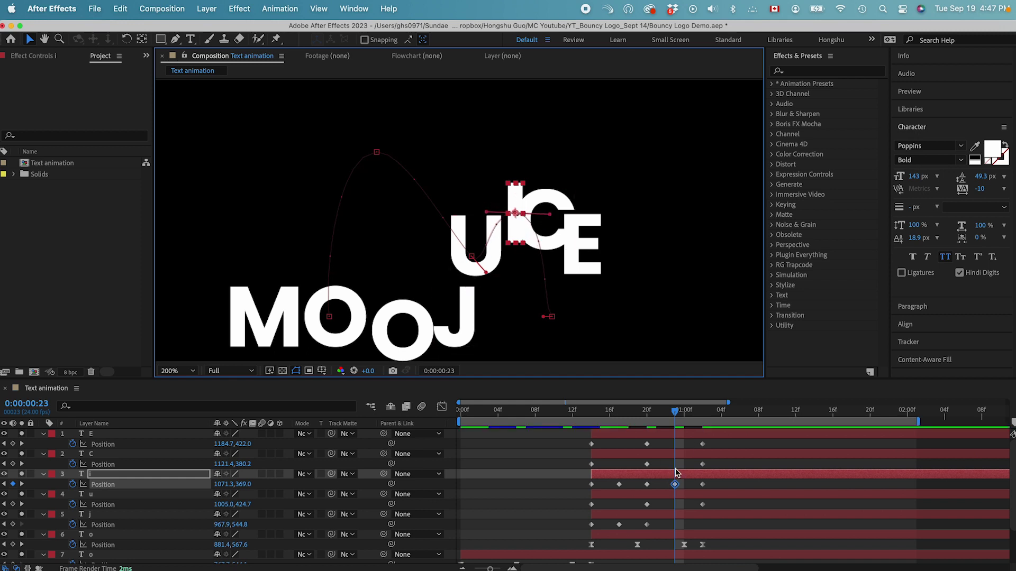
left_click_drag(676, 412, 702, 413)
left_click(546, 320)
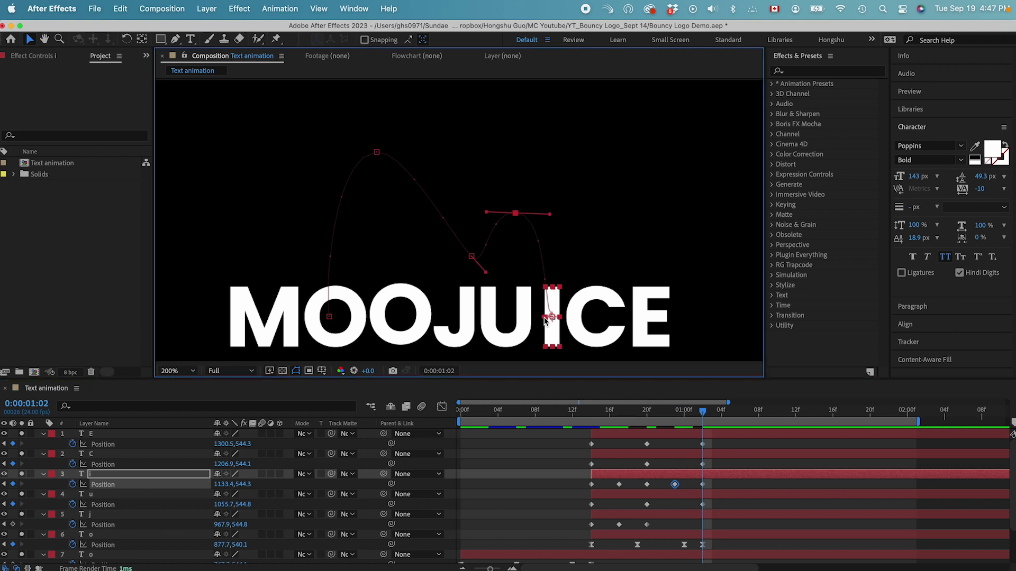
left_click_drag(549, 214, 555, 215)
left_click(472, 258)
left_click_drag(488, 271, 479, 229)
Move the I's landing keyframe to 1:04, add an overshoot below the baseline at 1133.2, 558.9 at 1:02, and preview the motion.
left_click_drag(702, 485, 723, 487)
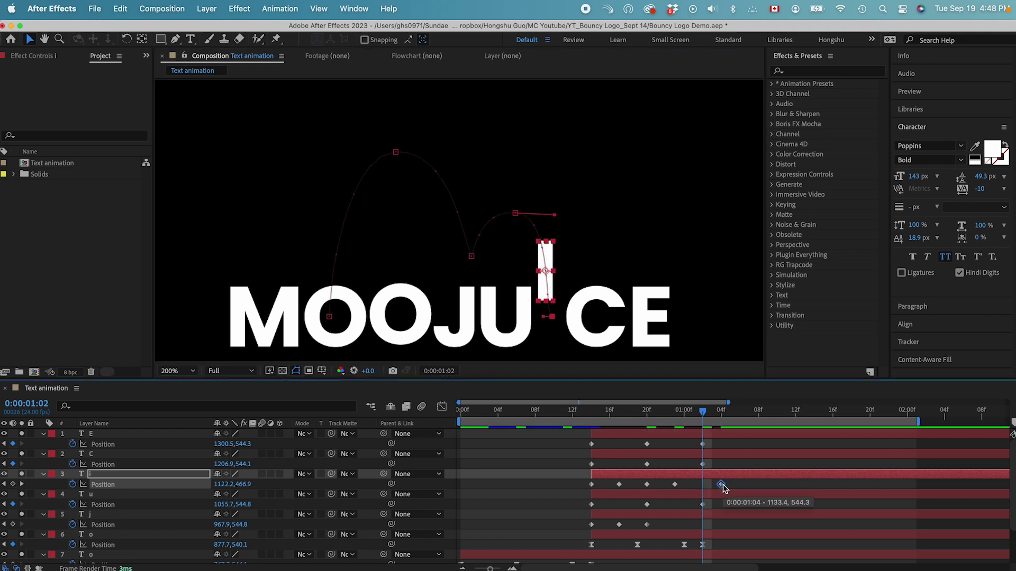
scroll(529, 222, "down", 5)
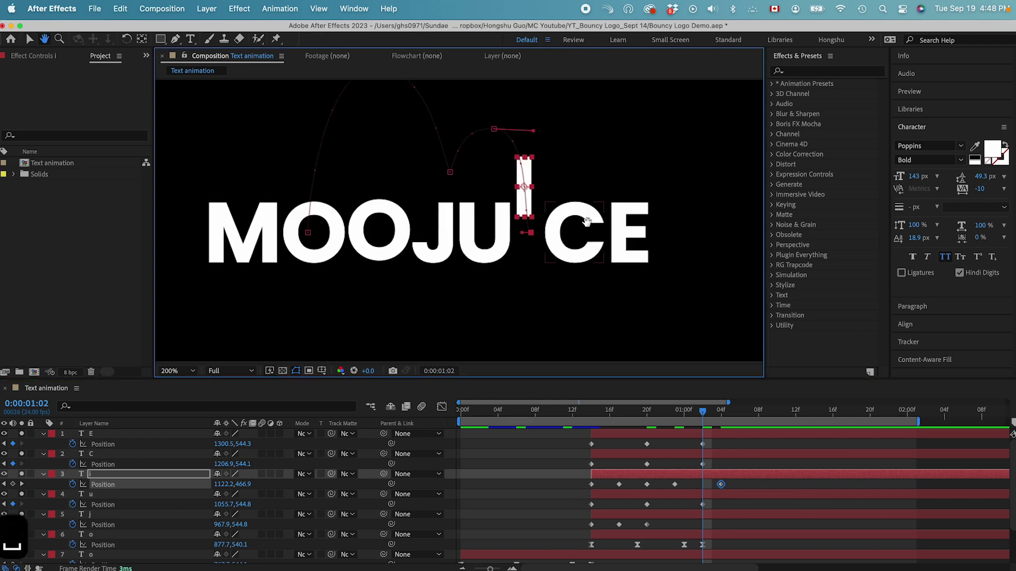
left_click_drag(526, 198, 530, 230)
key("super+z")
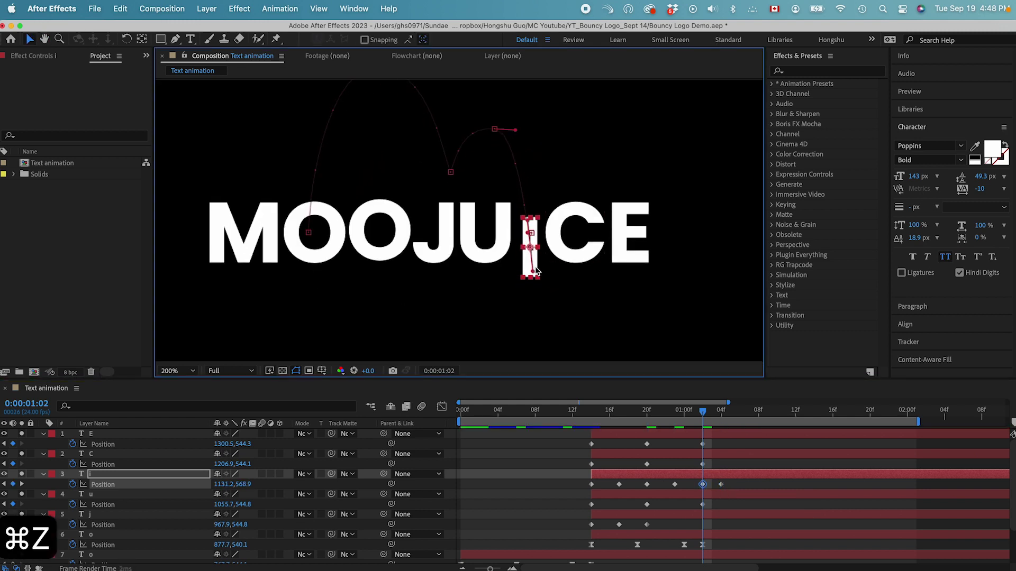
key("space")
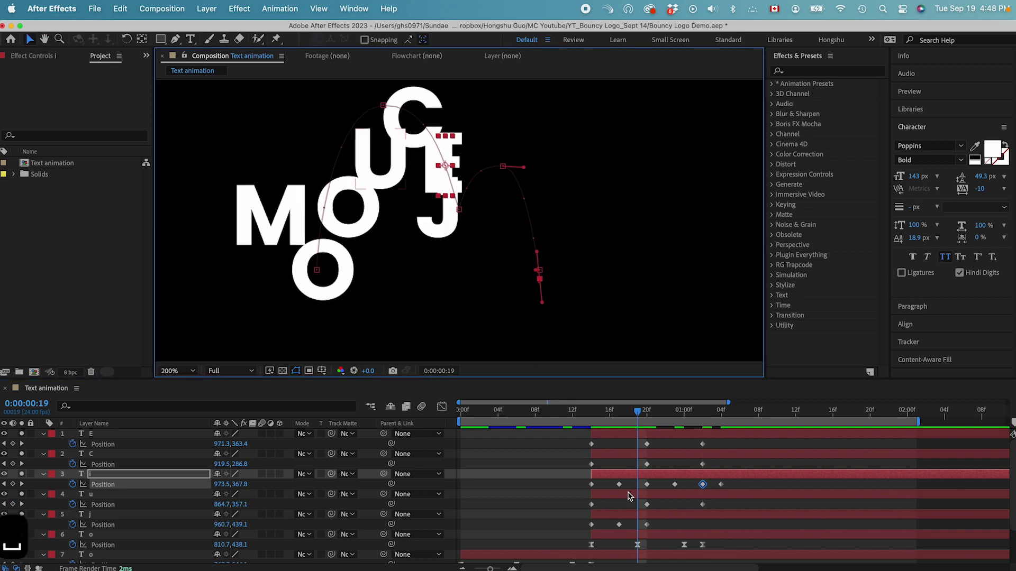
At frame 17, lower the J's arc peak to 863.9, 394.8, shorten its path handles into a narrower arch, and scrub through the motion.
left_click(620, 413)
left_click_drag(540, 257, 553, 308)
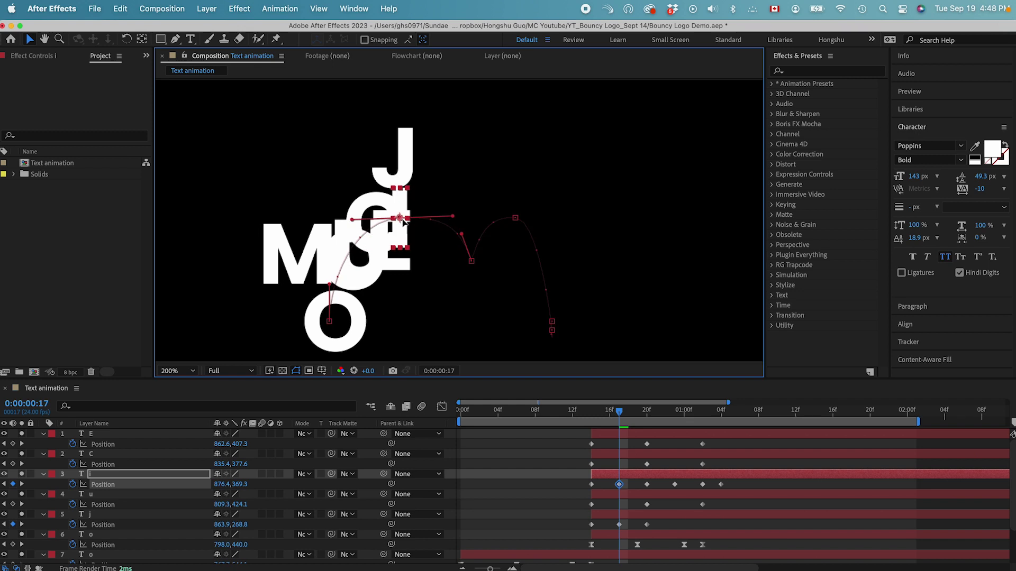
key("super+z")
left_click(637, 514)
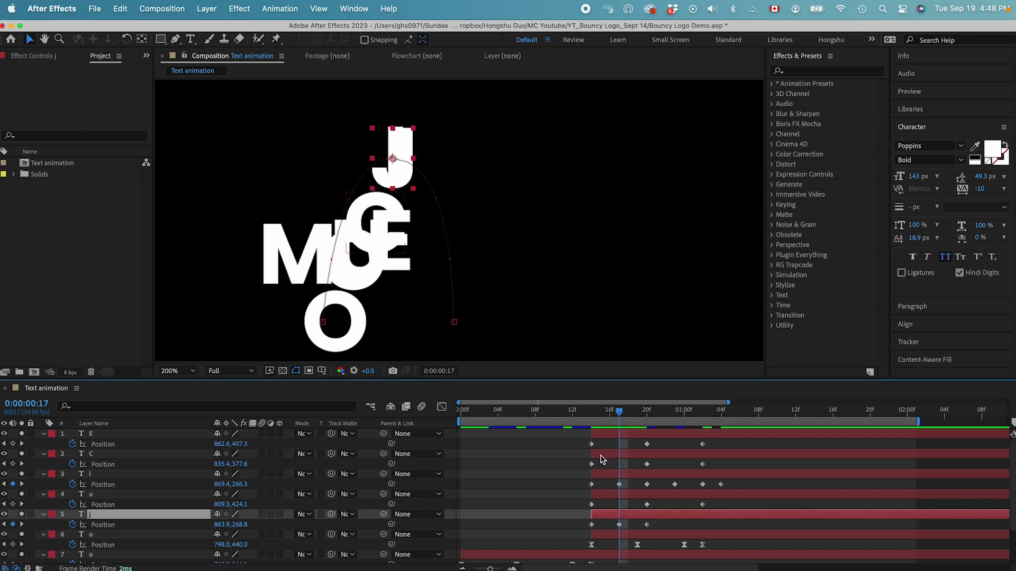
left_click_drag(241, 524, 329, 514)
left_click_drag(452, 235, 442, 234)
left_click_drag(342, 232, 357, 233)
left_click_drag(599, 415, 654, 423)
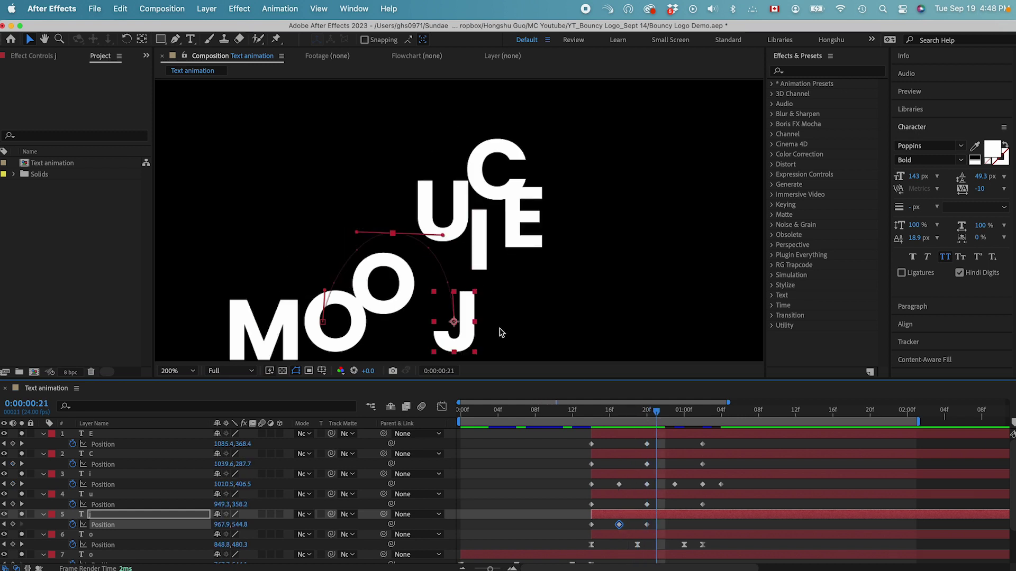
left_click_drag(611, 417, 684, 413)
Raise the peak of the U's arc at frame 20 to 907.2, 284.8 and widen its handles into a fuller arch.
left_click(99, 495)
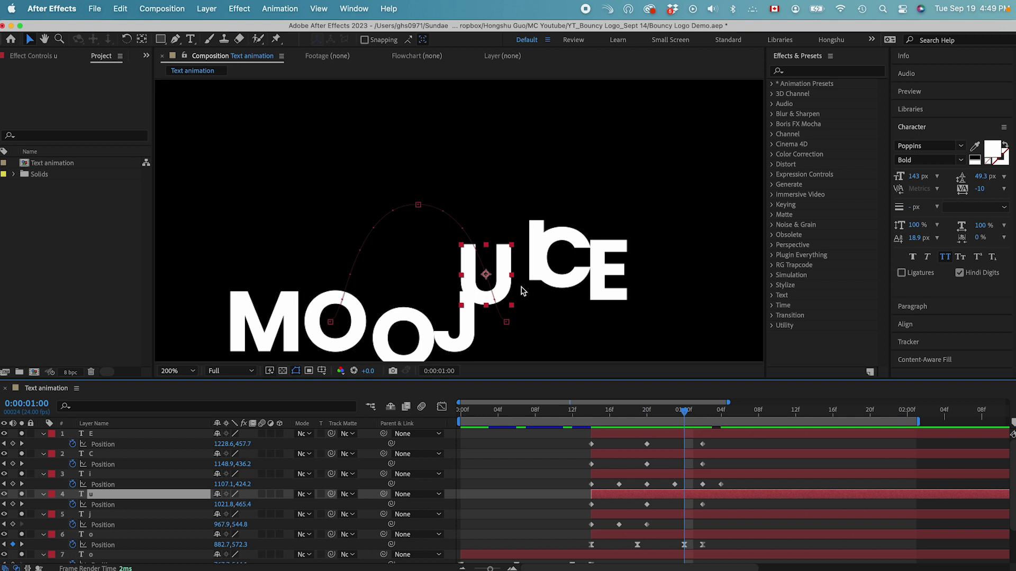
left_click_drag(418, 206, 344, 166)
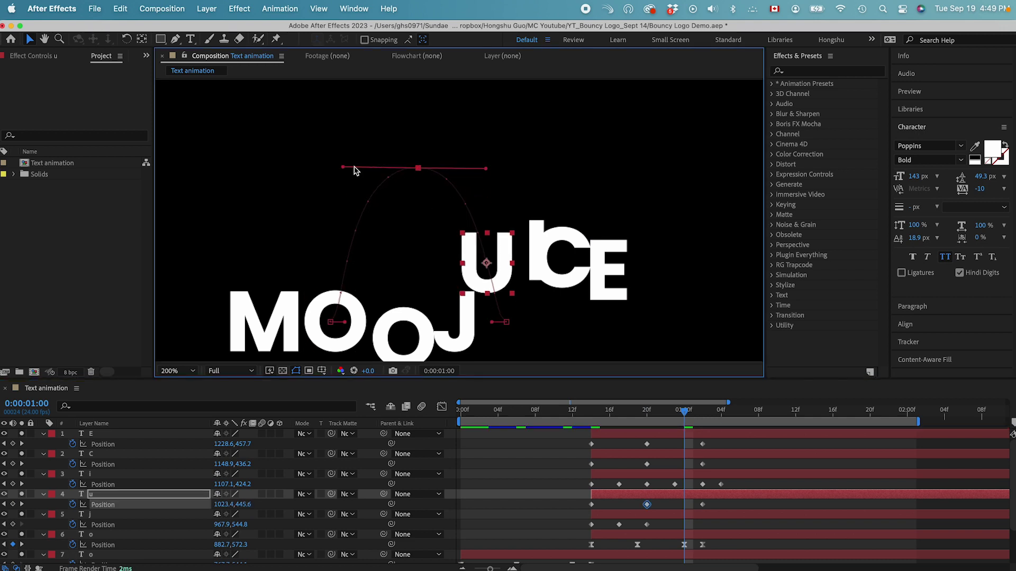
left_click_drag(487, 170, 502, 170)
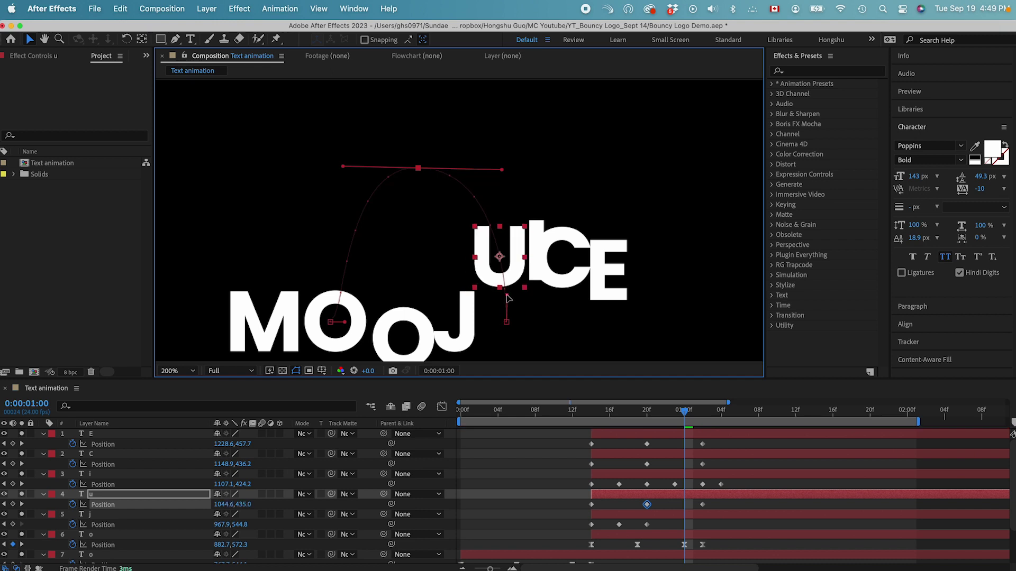
Move the U's landing keyframe to 1:04 and add an overshoot below the baseline at 1058.8, 573.2 at 1:02.
left_click(699, 411)
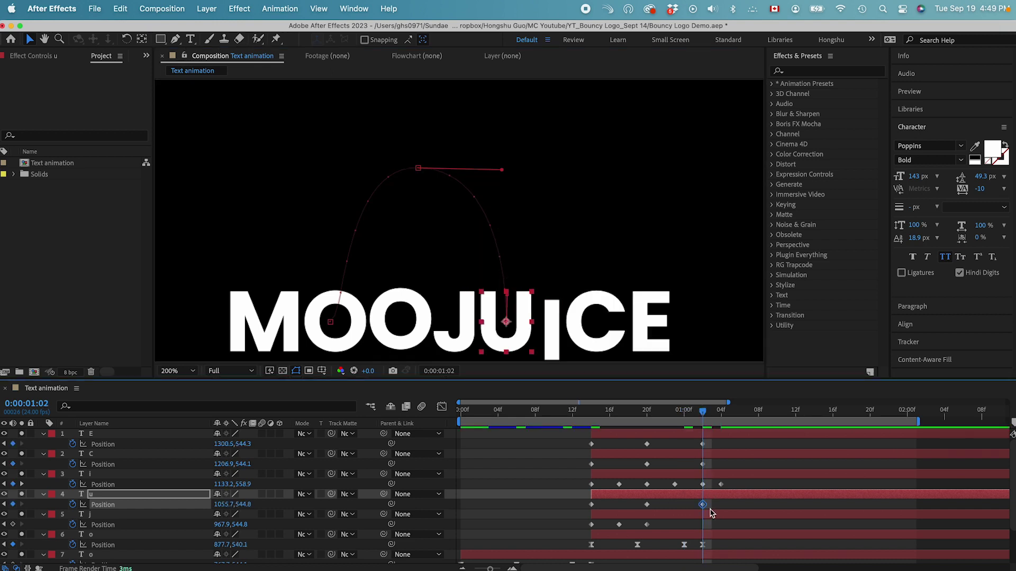
left_click_drag(702, 504, 721, 504)
left_click_drag(584, 326, 585, 296)
key("v")
left_click_drag(501, 248, 514, 313)
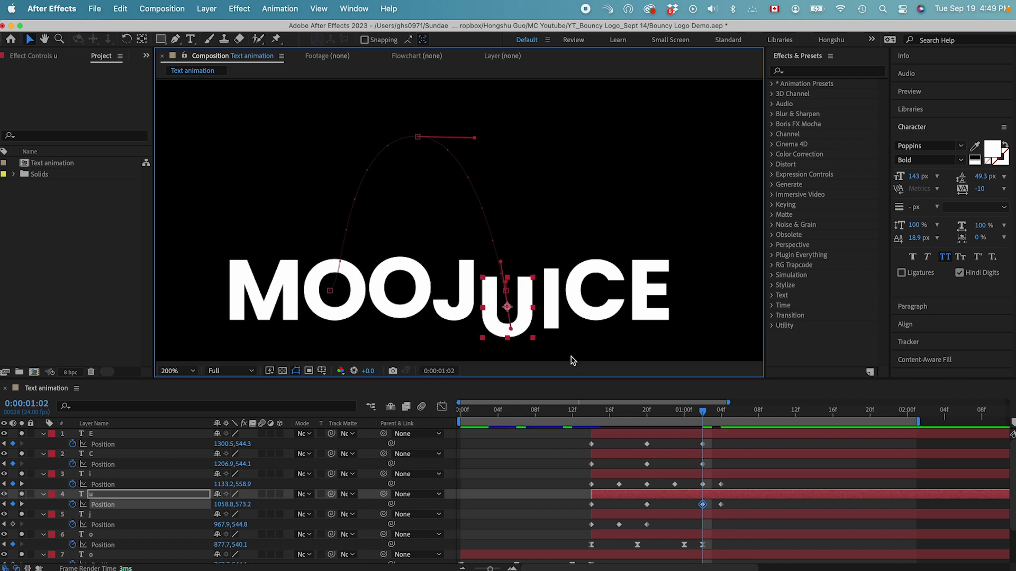
mouse_move(703, 420)
left_mouse_down()
mouse_move(730, 420)
mouse_move(651, 420)
mouse_move(702, 420)
left_mouse_up()
Apply Easy Ease to all Position keyframes of the I, U and J layers.
left_click_drag(736, 483, 564, 523)
right_click(720, 507)
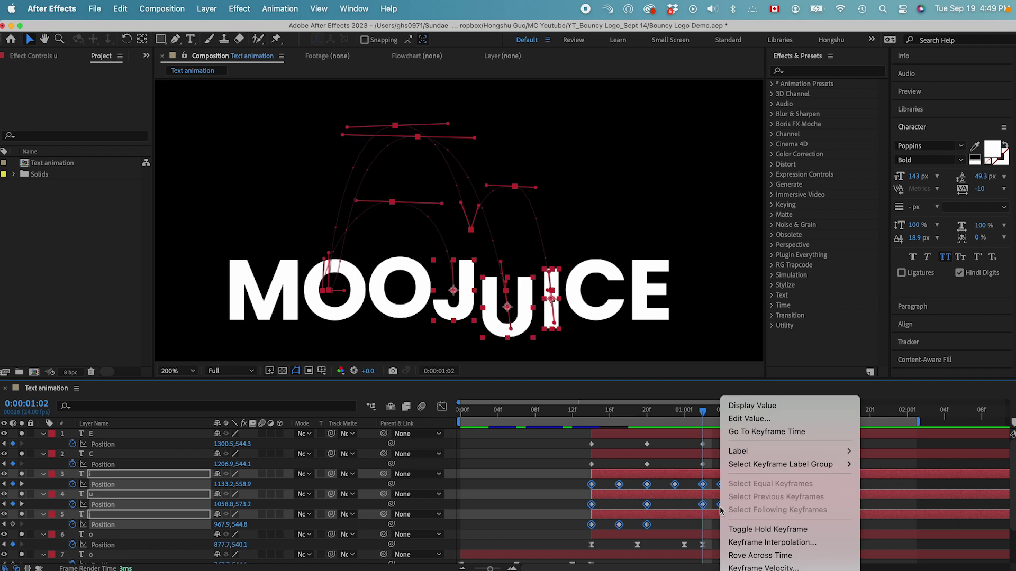
mouse_move(751, 566)
left_click(618, 507)
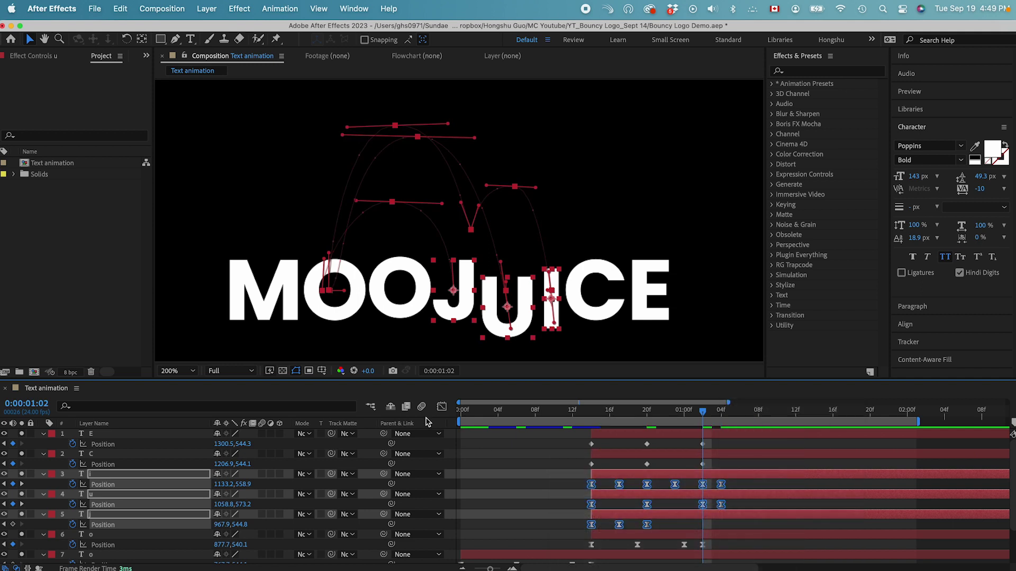
Shape the I's speed graph for a fast launch at frame 14, a slow peak at 17 and a fast fall into frame 20.
left_click(509, 460)
left_click_drag(729, 489, 578, 485)
left_click(442, 406)
left_click(705, 556)
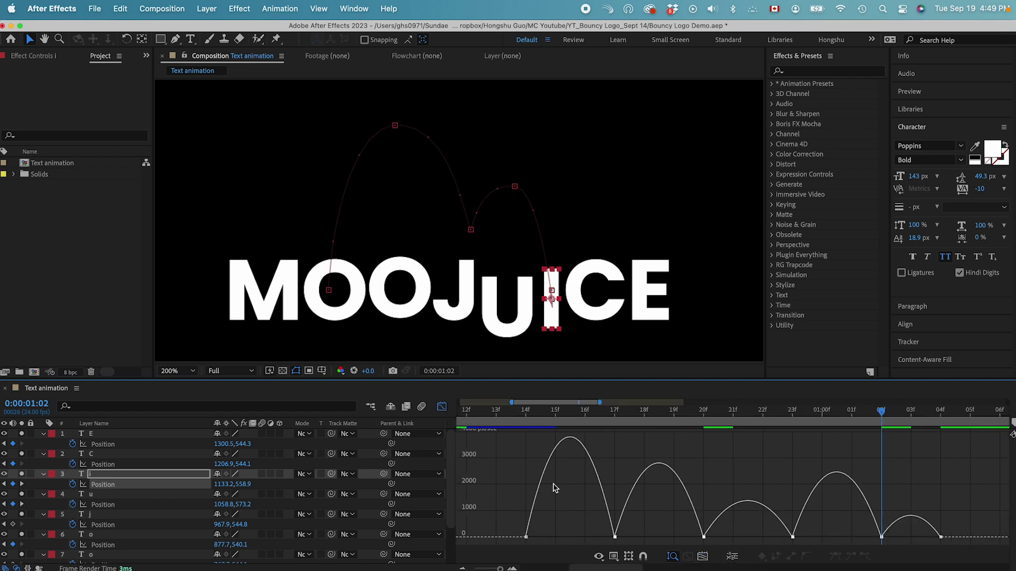
left_click(516, 417)
left_click_drag(541, 530, 525, 538)
left_click(615, 537)
left_click_drag(599, 538, 654, 538)
left_click_drag(665, 418, 699, 420)
left_click(704, 538)
mouse_move(689, 538)
left_mouse_down()
mouse_move(708, 537)
mouse_move(697, 538)
left_mouse_up()
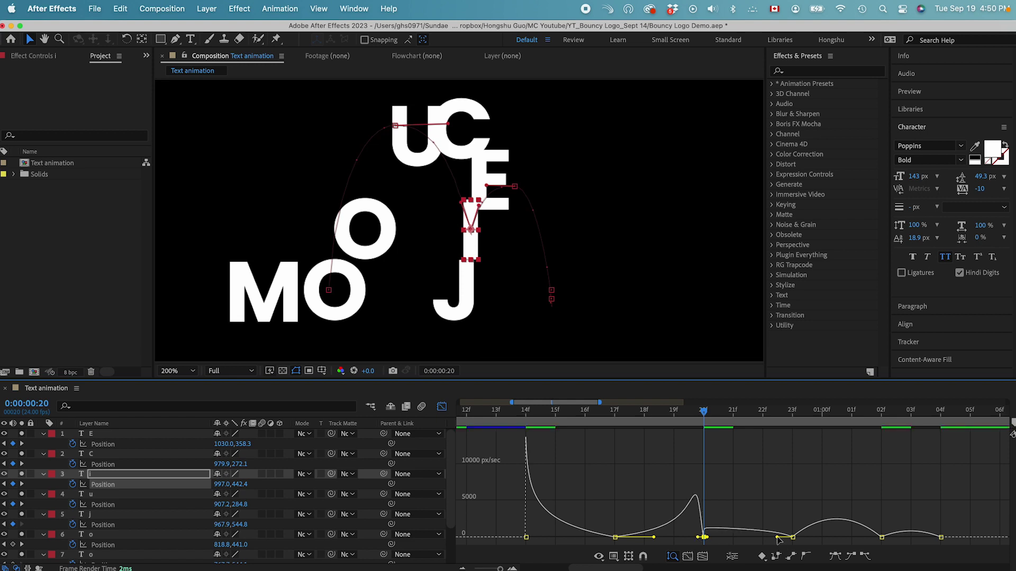
Lengthen the easing on both sides of the I's second peak at frame 23 in the speed graph.
left_click_drag(713, 417, 789, 431)
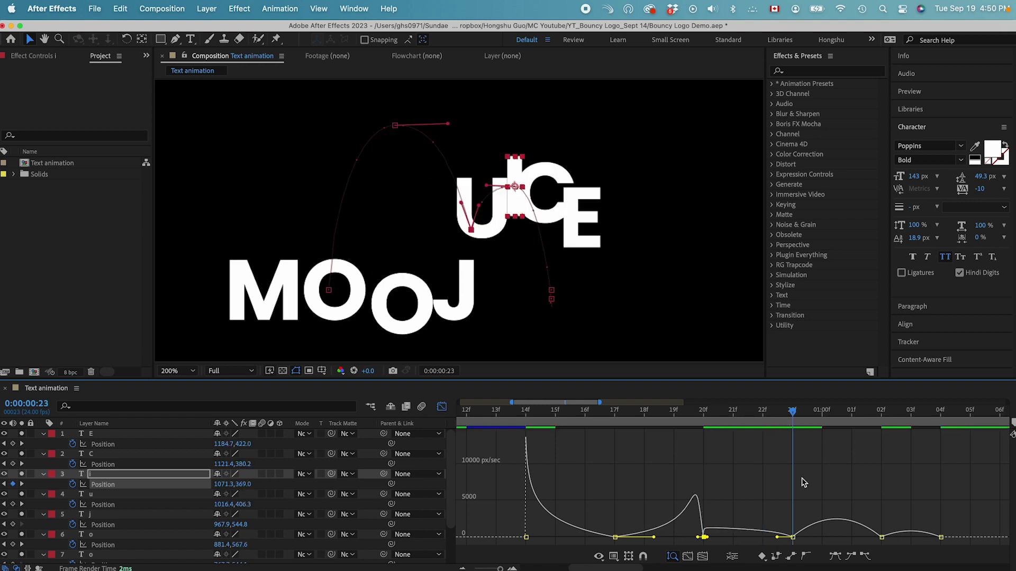
key("space")
left_click_drag(816, 499, 805, 502)
left_click_drag(767, 538, 821, 538)
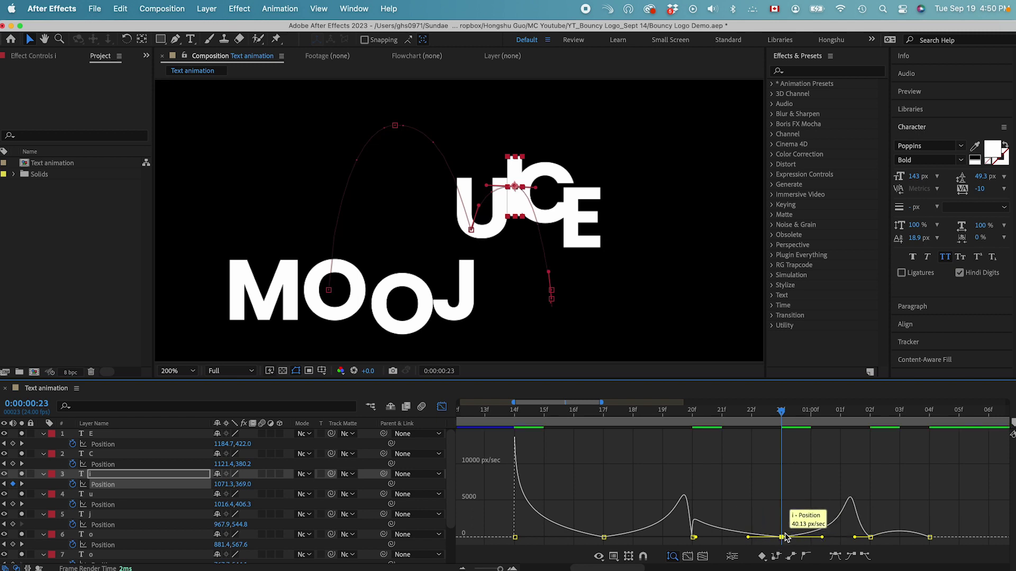
Lengthen the easing around the I's overshoot keyframe at 1:02 in the speed graph, and return to the layer timeline.
left_click_drag(841, 412, 868, 417)
left_click(873, 540)
left_click(871, 537)
left_click_drag(881, 537, 889, 537)
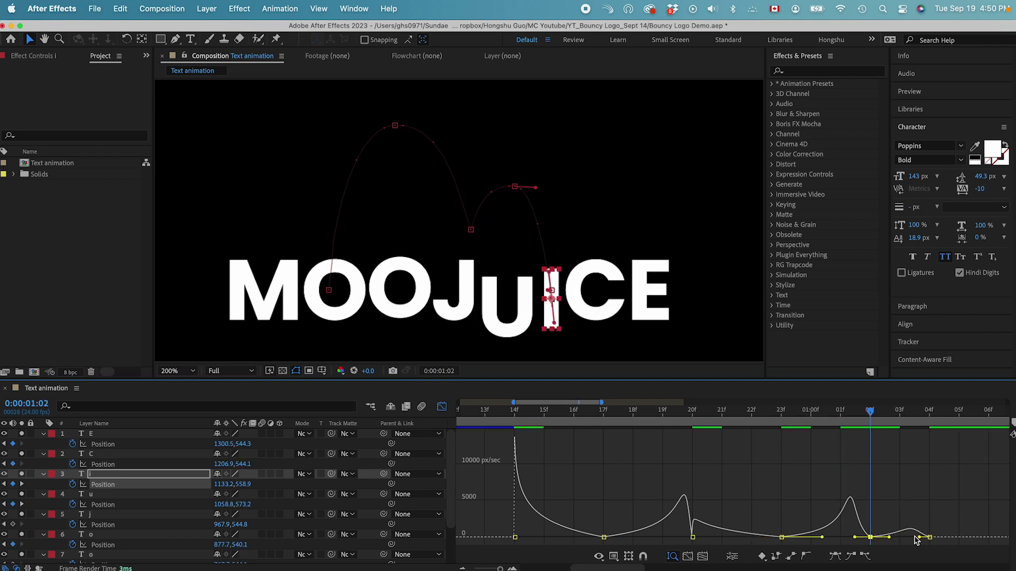
left_click(897, 541)
left_click(871, 538)
left_click_drag(856, 538, 849, 538)
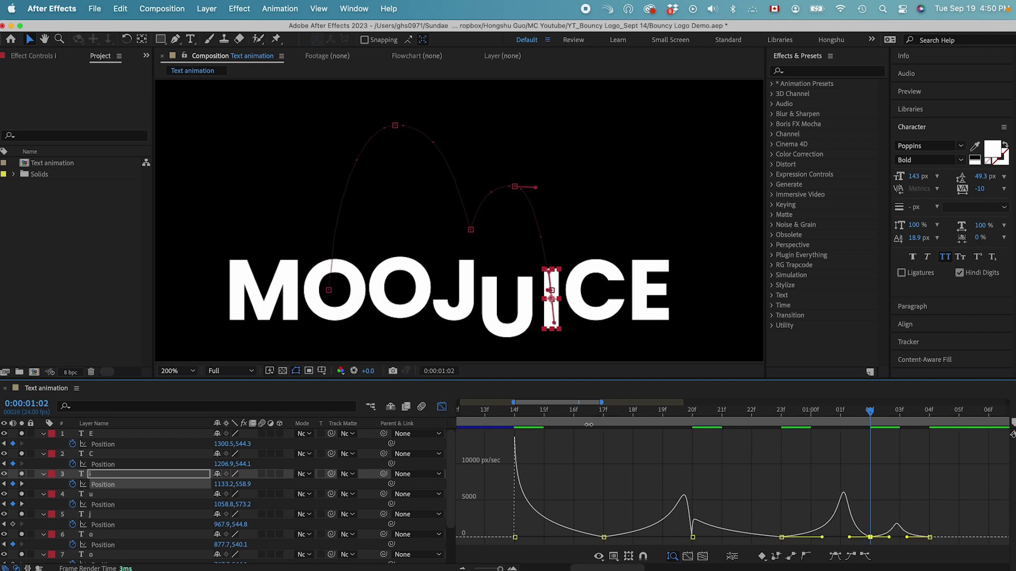
left_click_drag(501, 568, 496, 569)
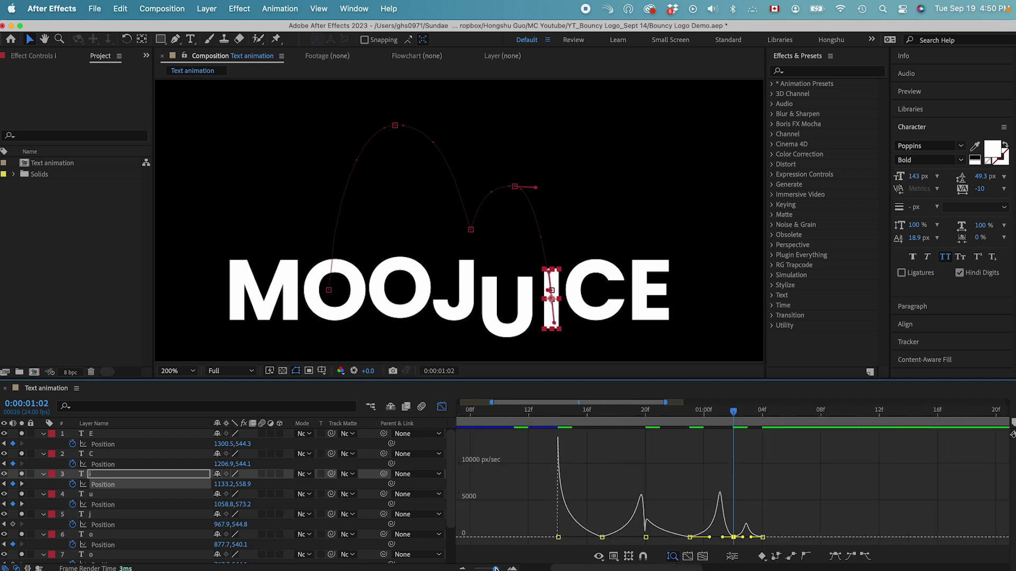
left_click(442, 407)
Shape the U's speed graph for a fast launch at frame 14 and long easing on both sides of its peak at frame 20.
left_click(593, 497)
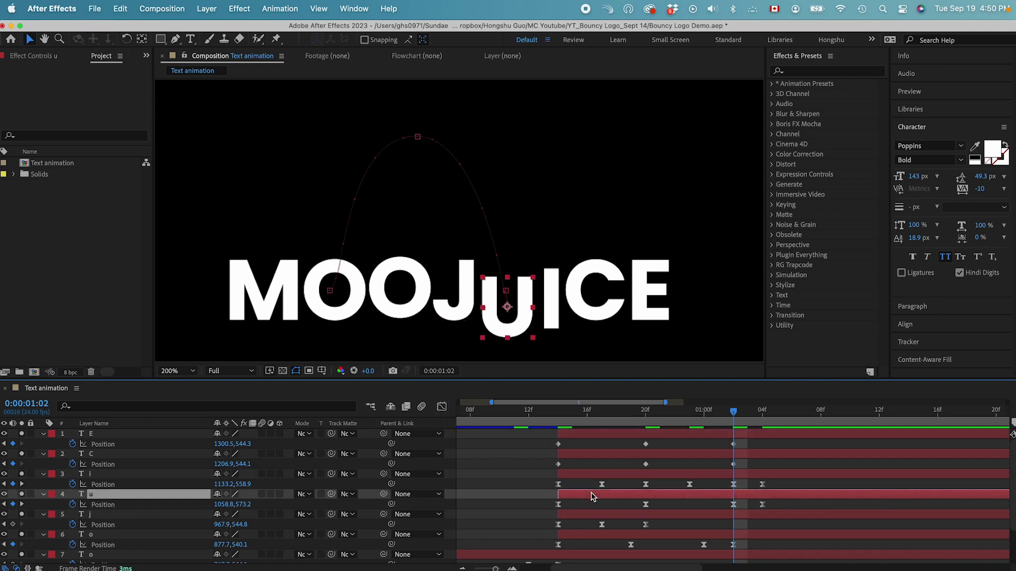
left_click_drag(771, 500, 545, 508)
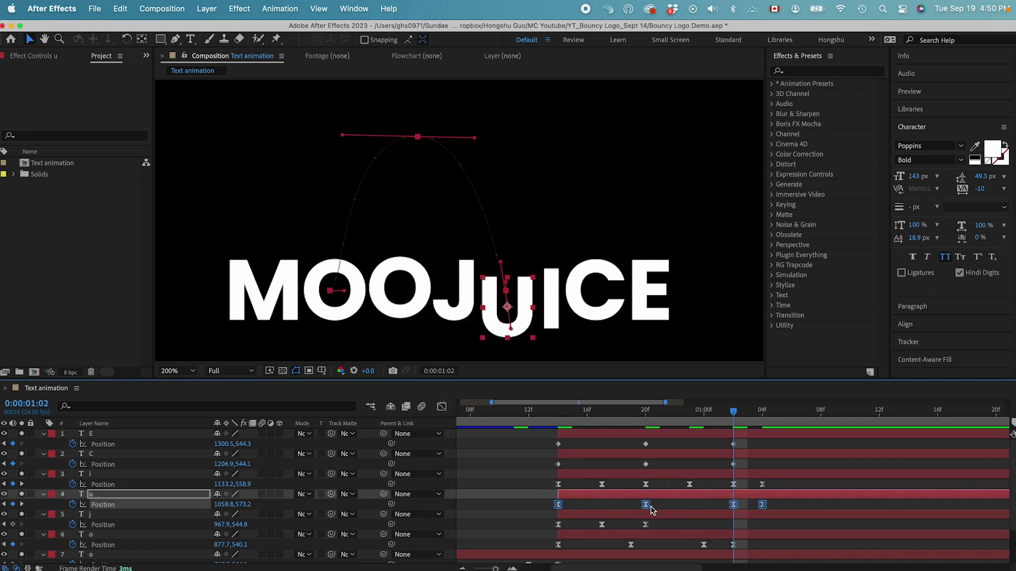
left_click(442, 407)
left_click(703, 556)
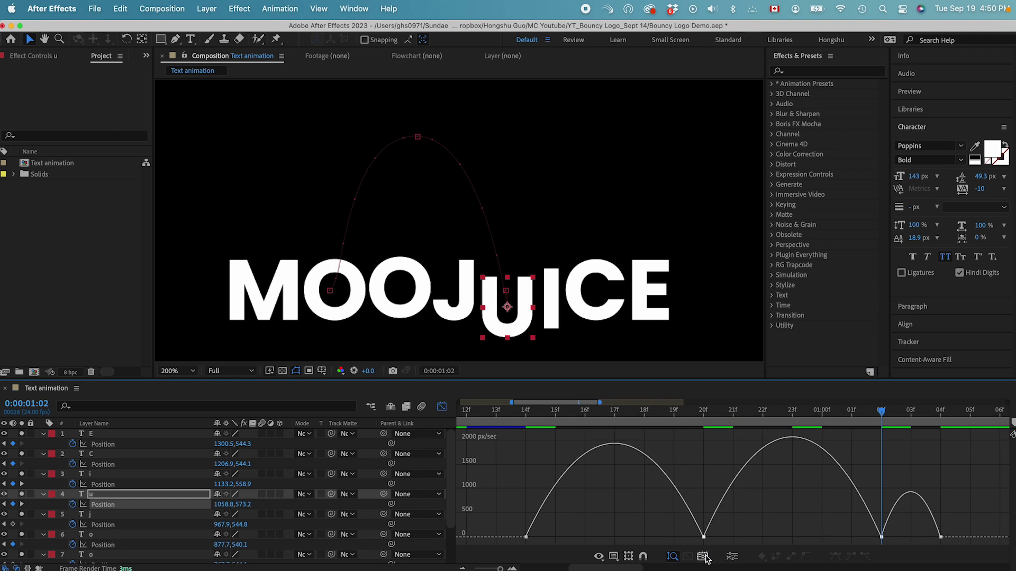
left_click(614, 557)
left_click(580, 533)
mouse_move(546, 545)
left_mouse_down()
mouse_move(514, 534)
mouse_move(529, 537)
left_mouse_up()
left_click_drag(673, 537, 639, 539)
left_click_drag(734, 538, 787, 545)
Adjust the U's easing around its overshoot at 1:02 and into its landing at 1:04, then return to the layer timeline.
left_click(691, 409)
left_click_drag(698, 418, 876, 420)
left_click(883, 542)
left_click(883, 537)
left_click_drag(890, 537, 922, 537)
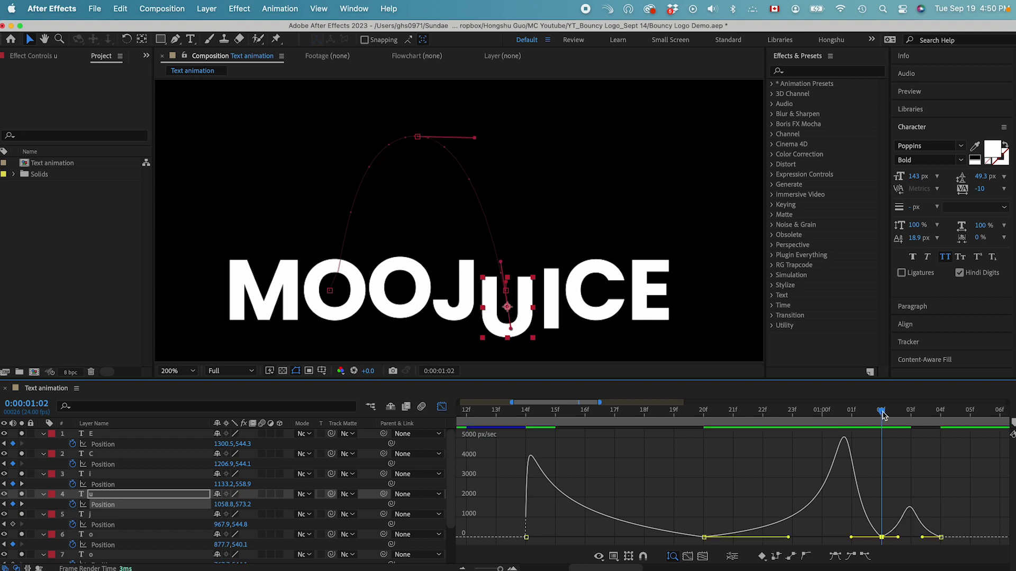
left_click_drag(882, 412, 929, 429)
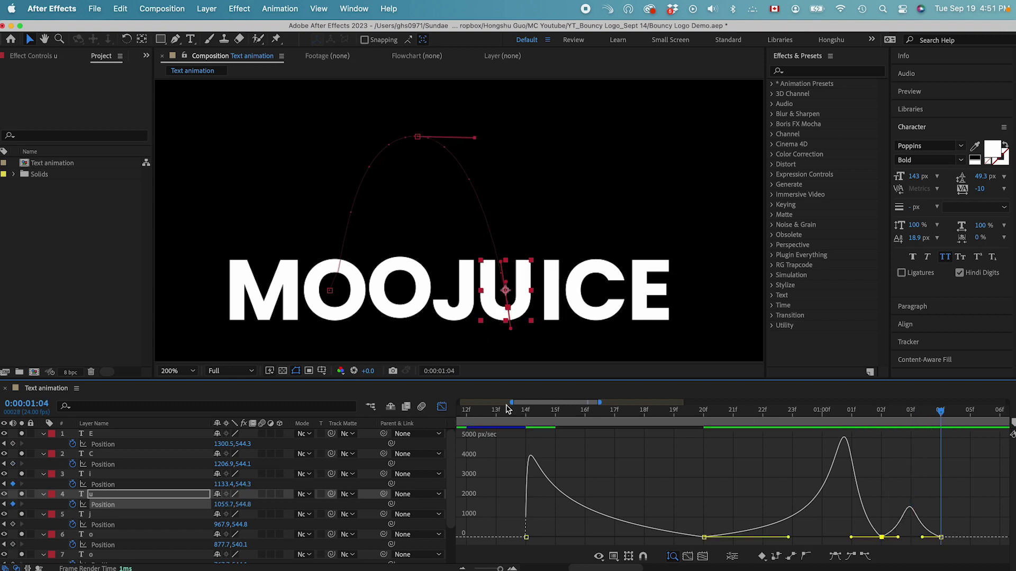
left_click(443, 410)
left_click_drag(500, 568, 497, 569)
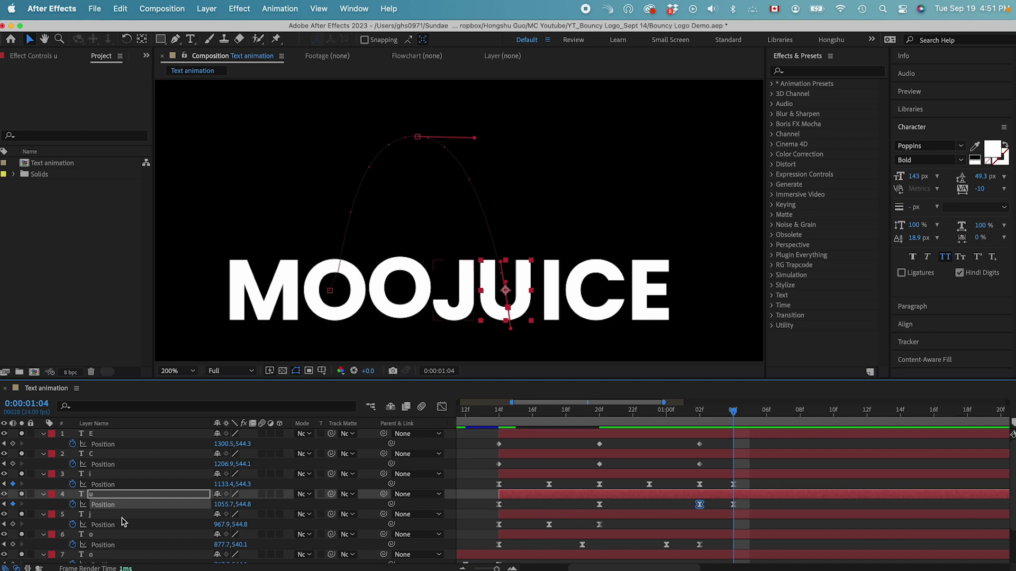
Shape the J's speed graph for a fast launch at frame 14, a slow peak at 17 and a fast fall to frame 20.
left_click(122, 523)
left_click_drag(624, 526, 472, 519)
right_click(549, 525)
left_click(481, 515)
left_click(441, 409)
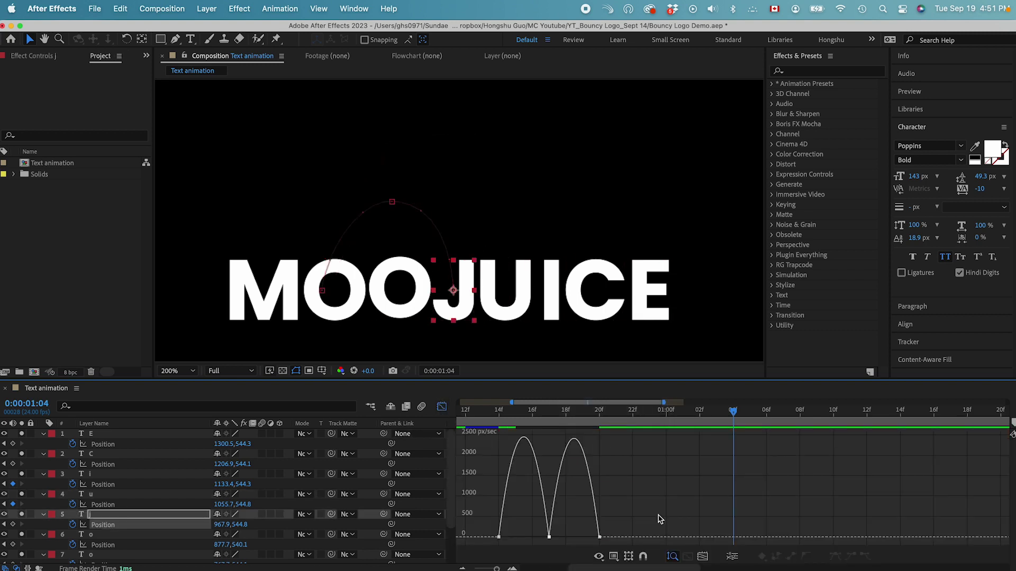
left_click(703, 556)
mouse_move(653, 535)
left_mouse_down()
mouse_move(623, 531)
mouse_move(628, 547)
mouse_move(648, 539)
left_mouse_up()
left_click_drag(718, 538, 770, 539)
left_click(722, 417)
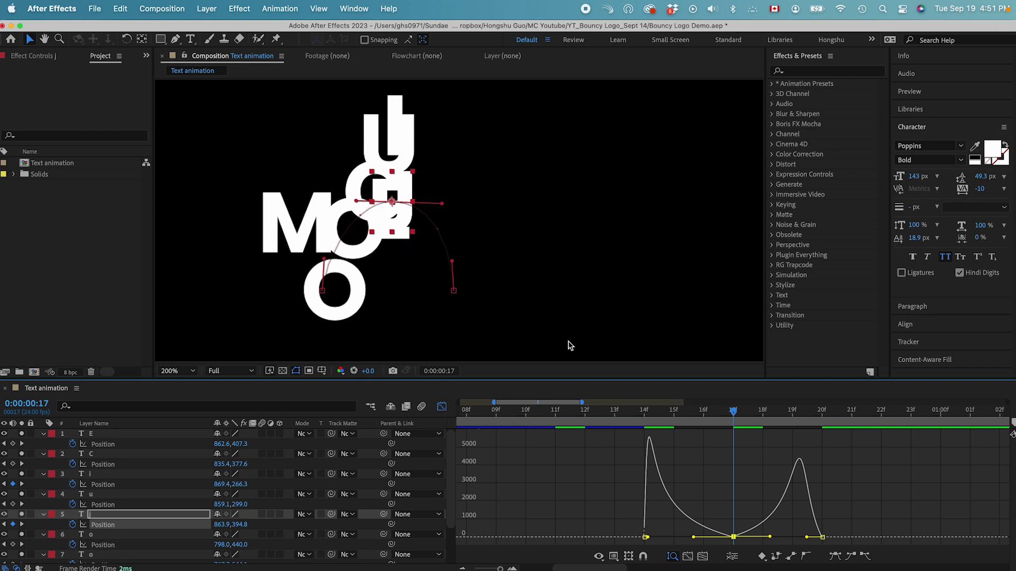
left_click(816, 425)
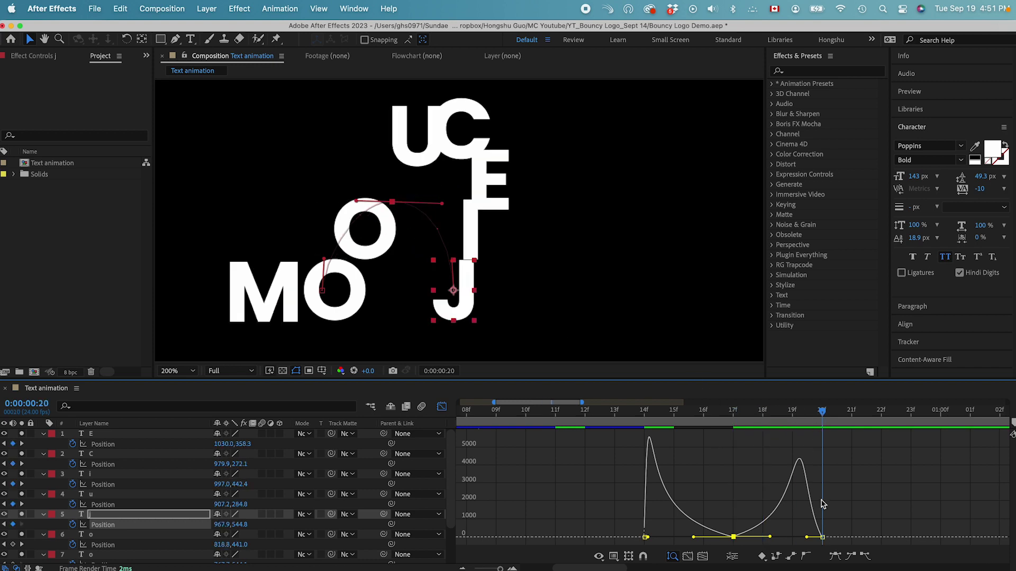
left_click(441, 407)
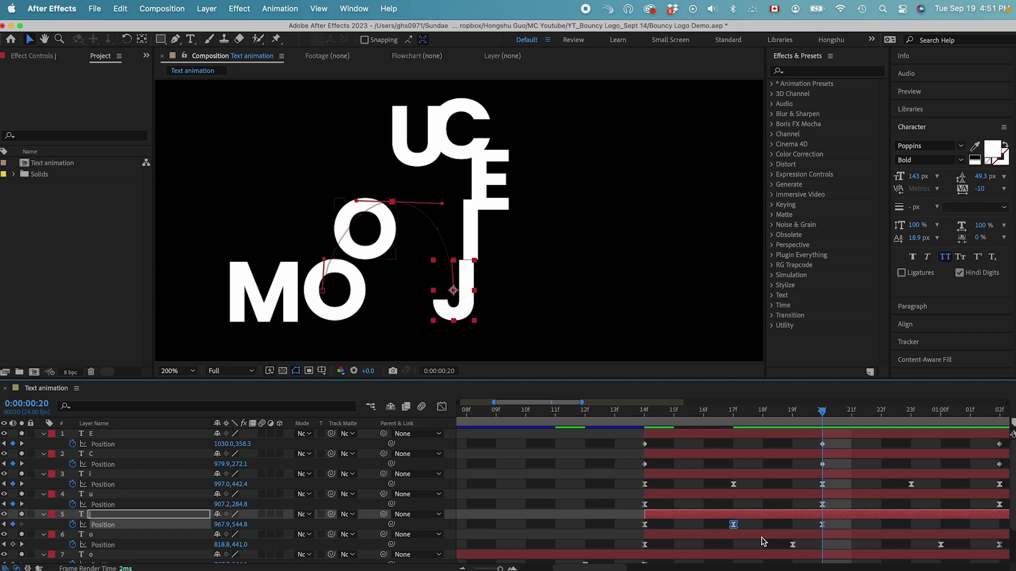
Undo the last change, copy the J's landing keyframe to frame 19 and lower that copy to Y 568.8 as an overshoot.
key("super+z")
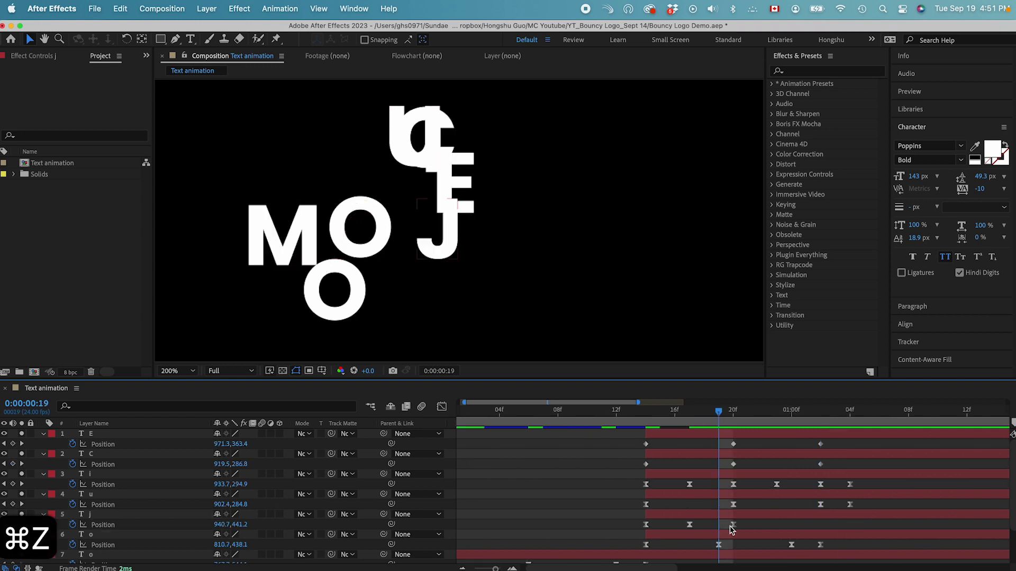
left_click(732, 525)
key("super+c")
key("super+v")
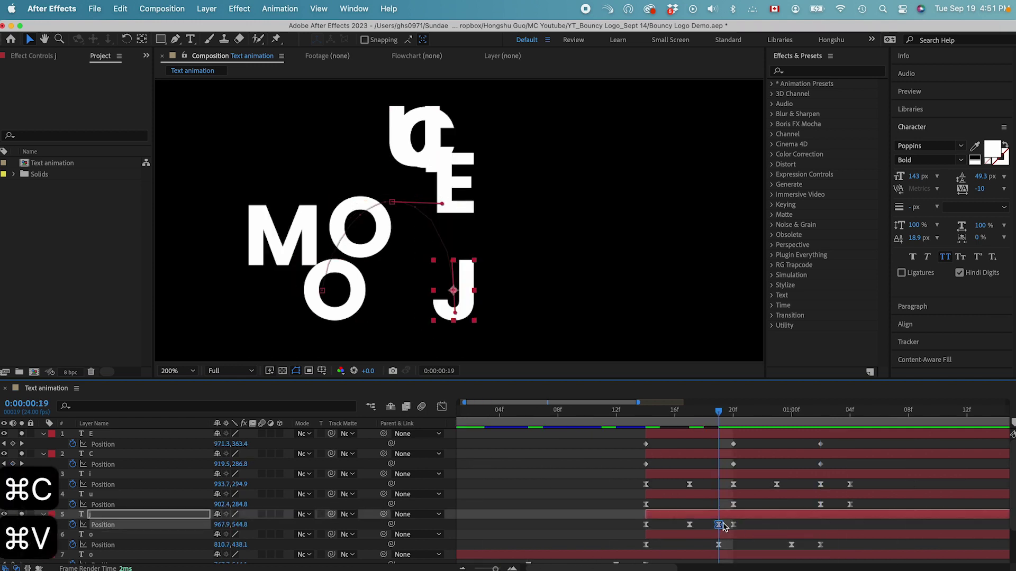
mouse_move(222, 526)
left_mouse_down()
mouse_move(264, 528)
mouse_move(220, 525)
left_mouse_up()
left_click(622, 527)
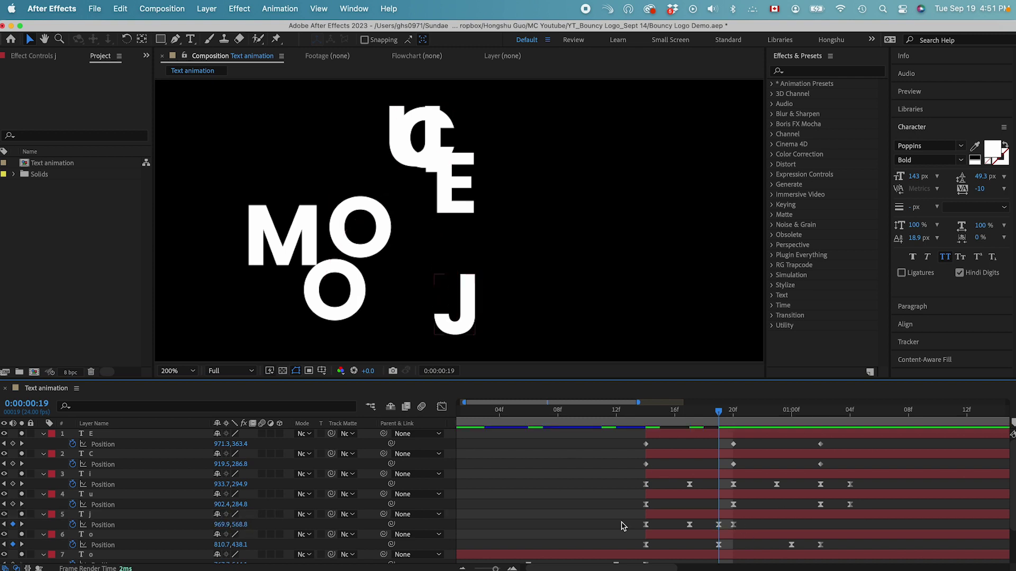
Lengthen the easing around the J's overshoot keyframe at frame 19 in the speed graph, and return to the layer timeline.
left_click_drag(629, 532, 743, 524)
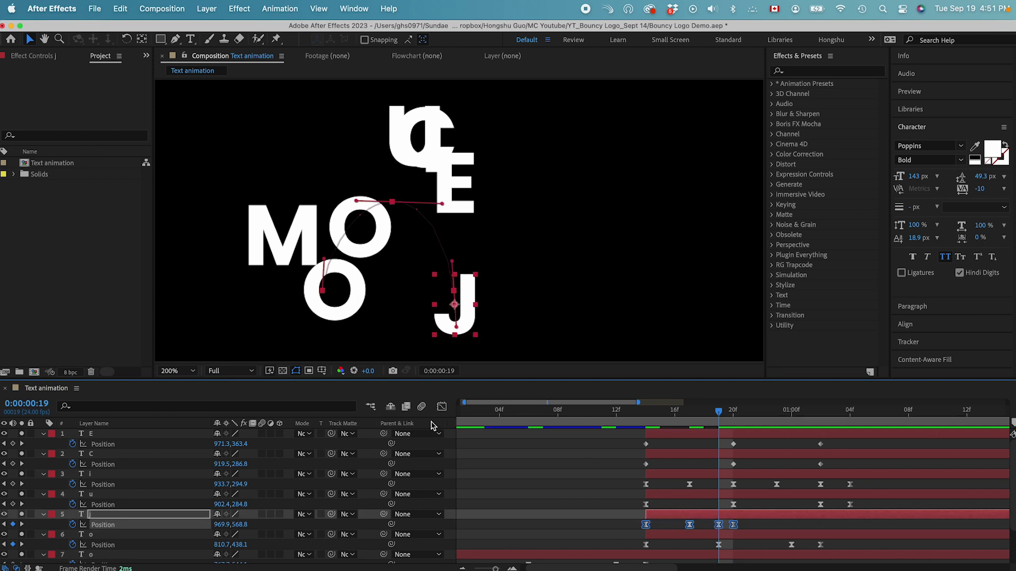
left_click(442, 406)
key("=")
left_click(793, 537)
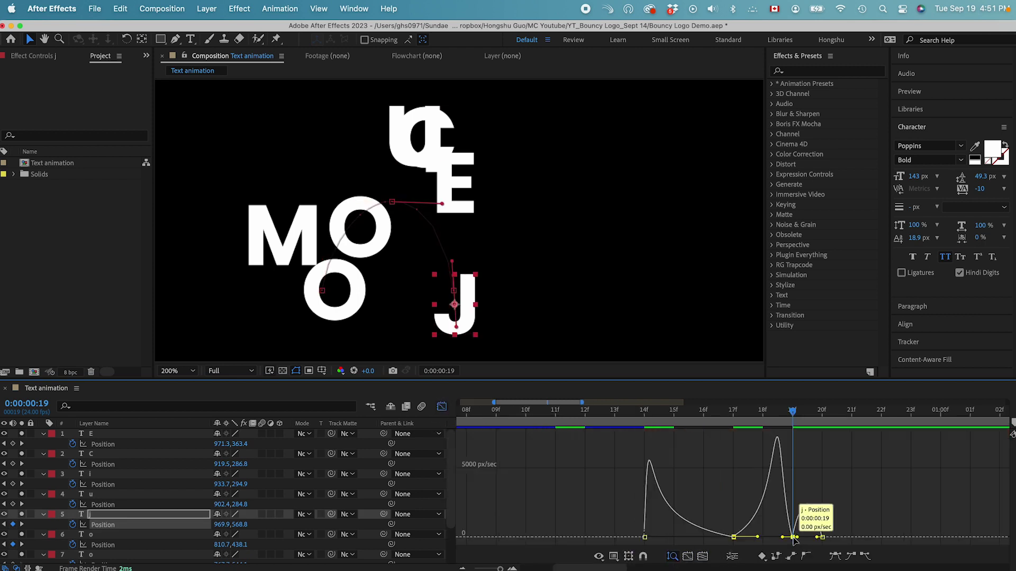
left_click_drag(798, 538, 813, 538)
left_click(793, 538)
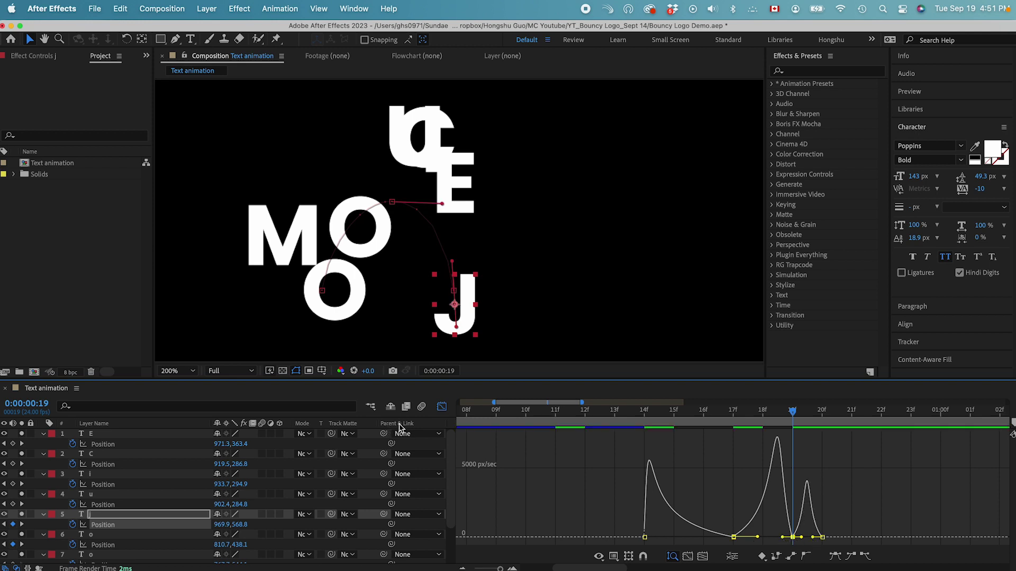
left_click(442, 407)
Preview the letters' bounce starting from about frame 13.
left_click_drag(500, 569, 490, 568)
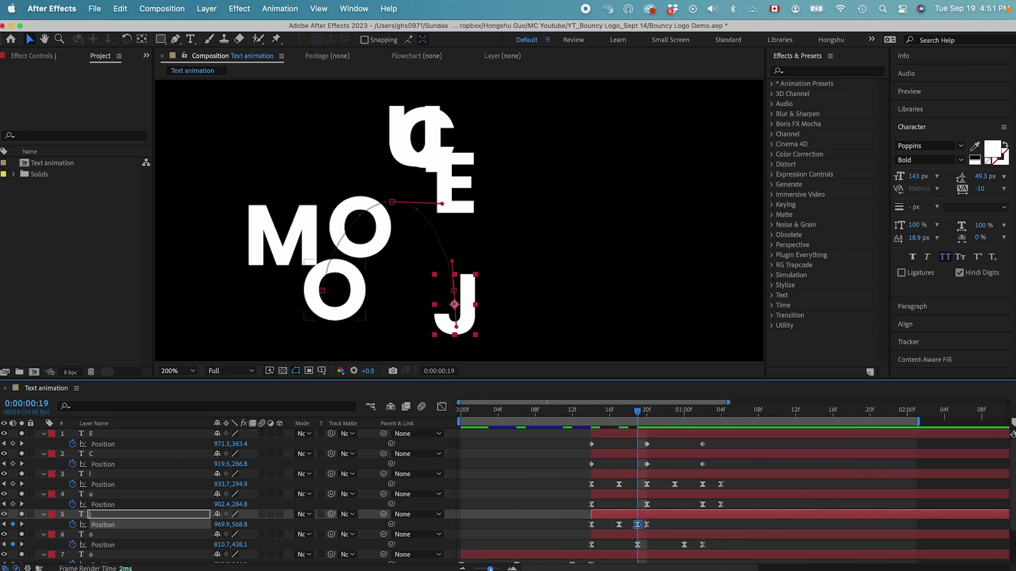
left_click(580, 410)
key("space")
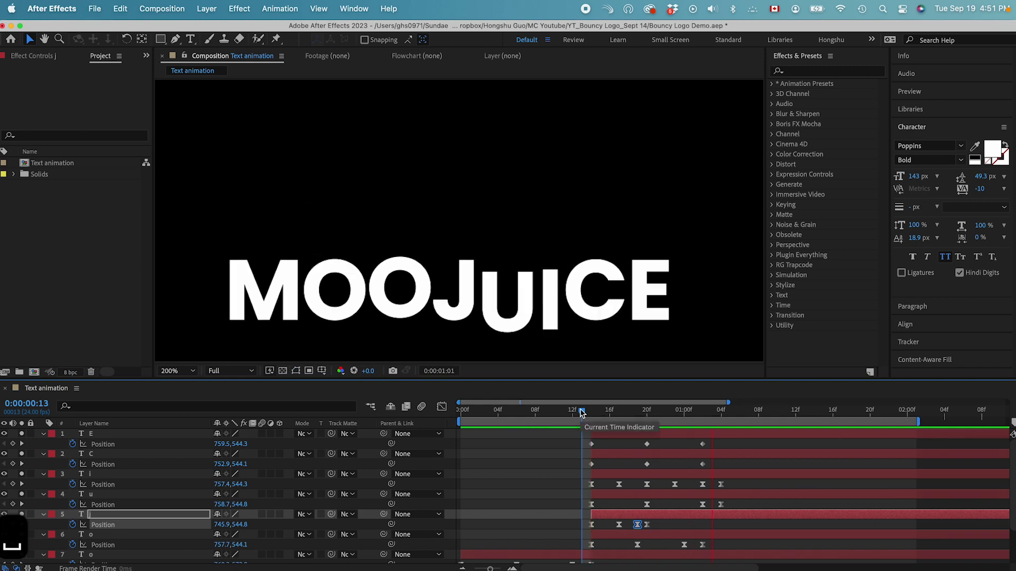
key("space")
mouse_move(578, 411)
left_mouse_down()
mouse_move(710, 406)
mouse_move(572, 404)
left_mouse_up()
key("space")
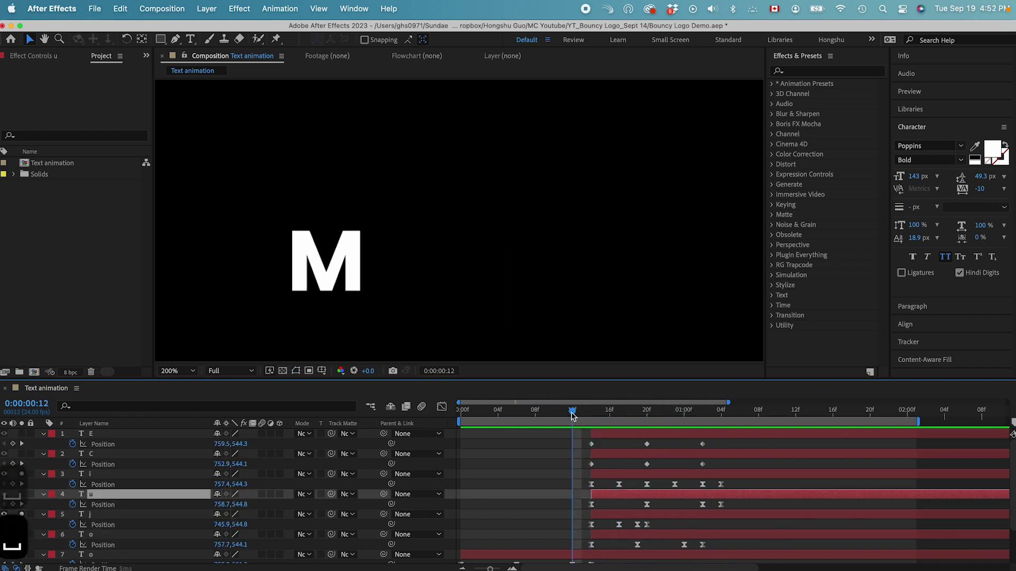
Enable Rotation keyframes on the I, with 0° at 1:04 and -1 full turn at frame 20.
left_click_drag(572, 413, 595, 411)
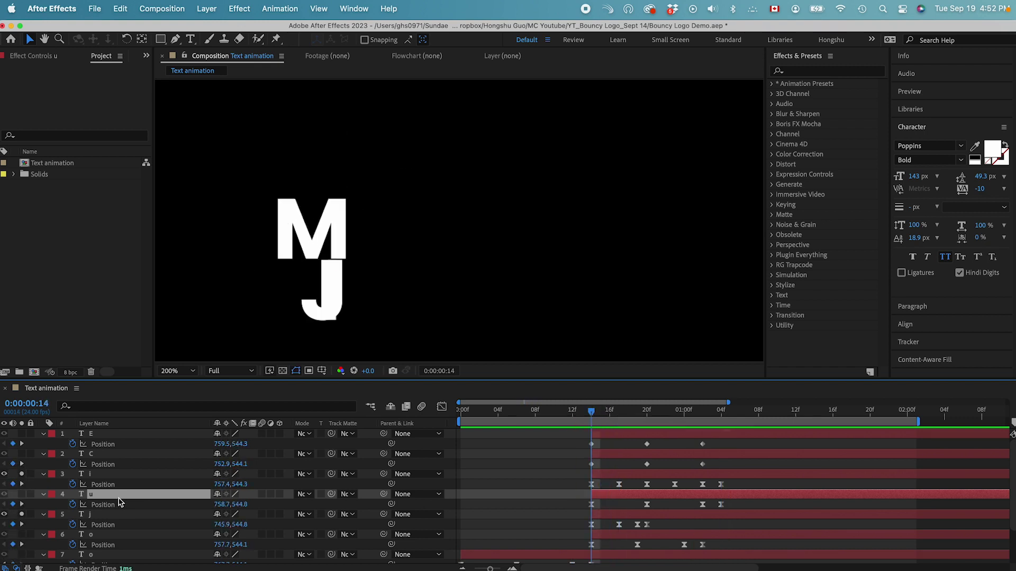
left_click(98, 477)
key("shift+r")
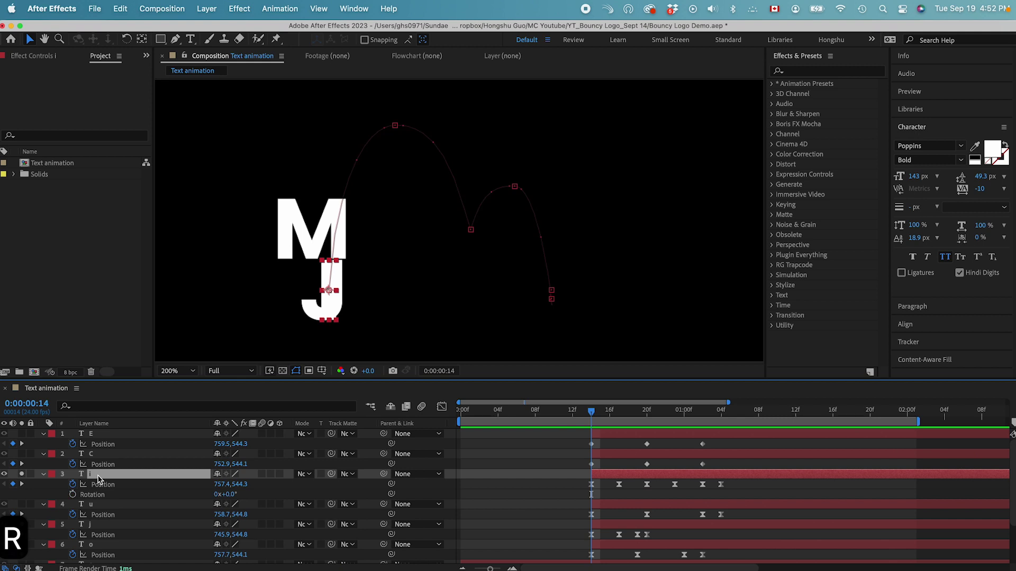
left_click(73, 494)
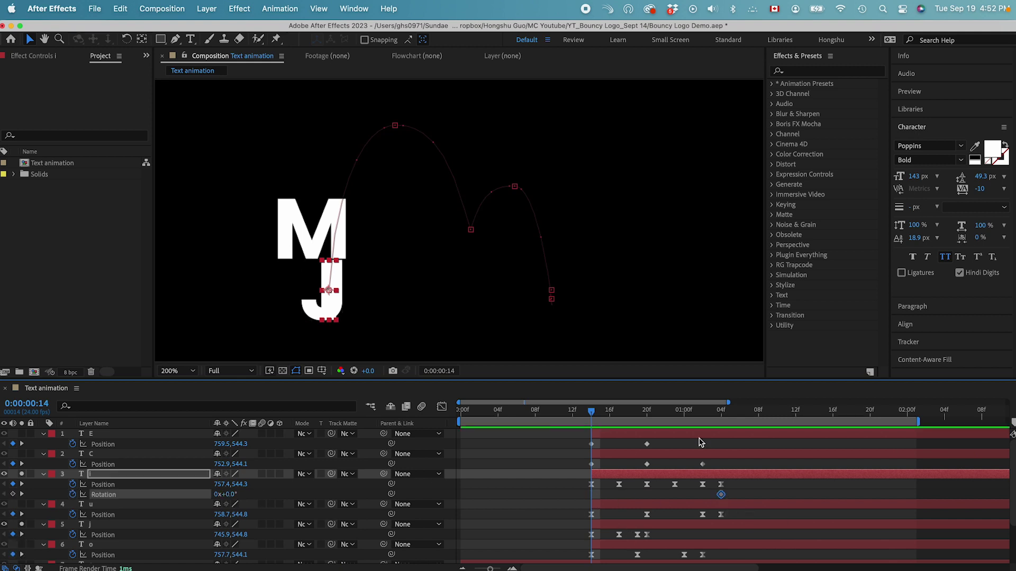
left_click(648, 411)
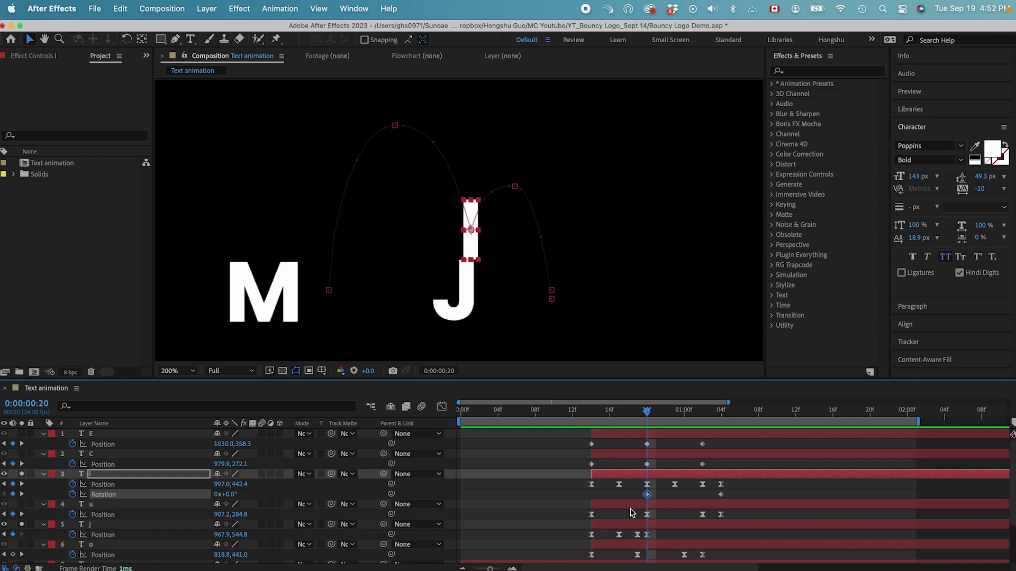
left_click(217, 494)
type("-1")
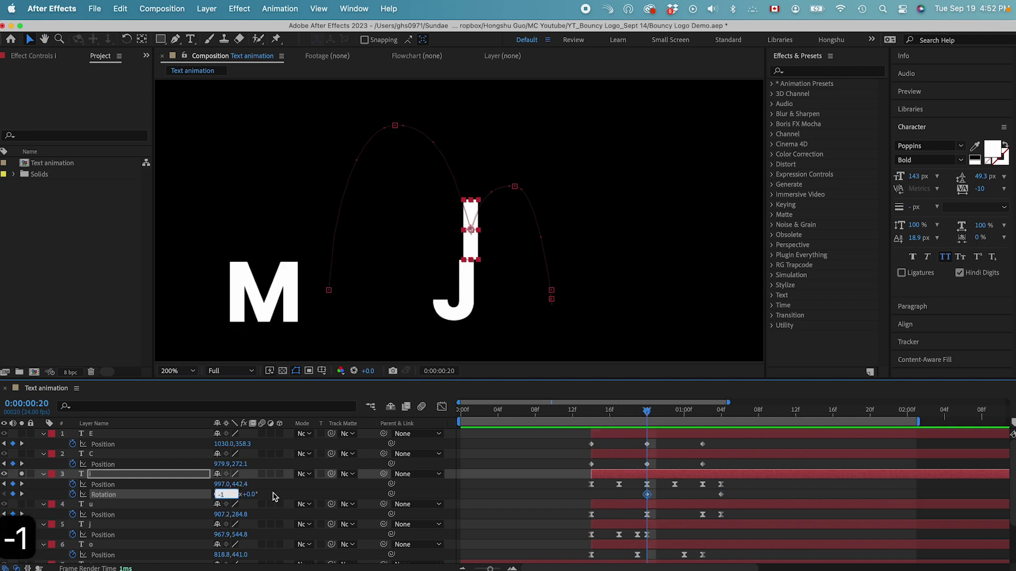
left_click(272, 494)
Set the I's rotation to -2 full turns at frame 14 and preview the spin.
left_click_drag(649, 416, 591, 415)
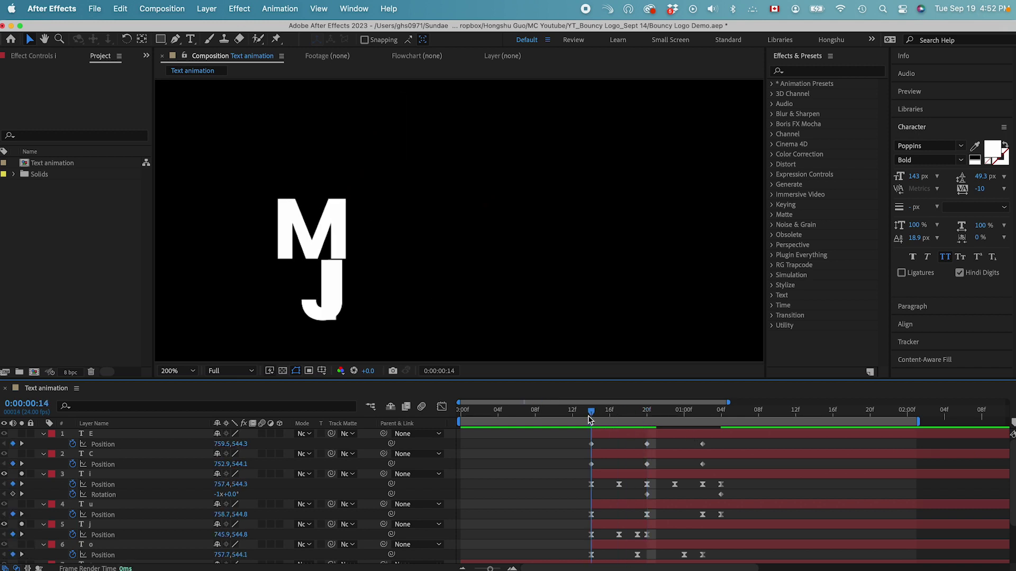
left_click(219, 494)
type("-2")
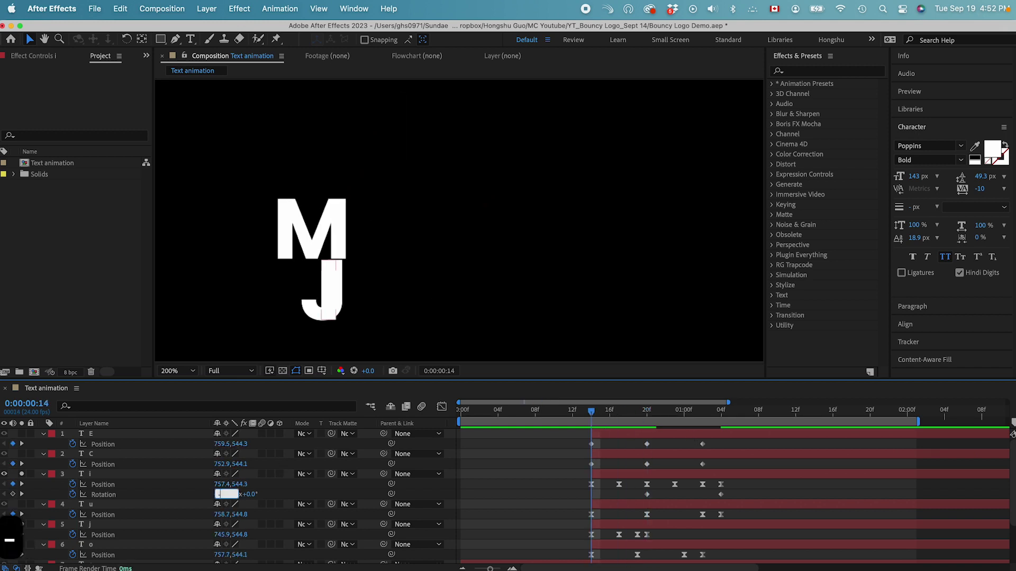
left_click(678, 433)
left_click_drag(596, 416, 693, 418)
key("space")
key("space")
Turn off solo on the J and M layers so that every letter is shown.
left_click(21, 526)
scroll(101, 524, "down", 2)
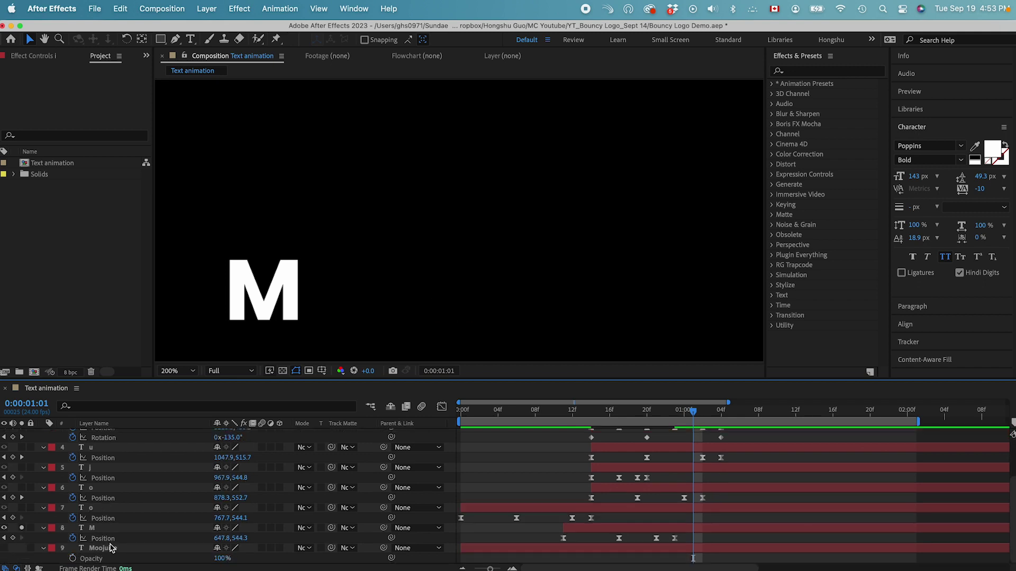
left_click(104, 548)
left_click(21, 528)
scroll(201, 500, "up", 4)
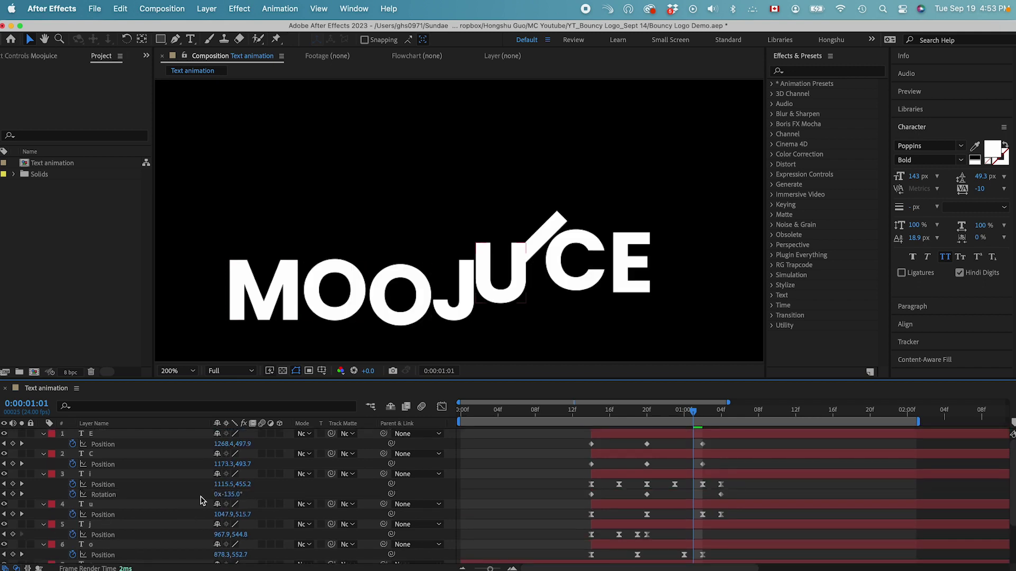
Check the arcs around frame 20 and raise the C's peak keyframe there to Y 135.1.
left_click(629, 410)
key("super+minus")
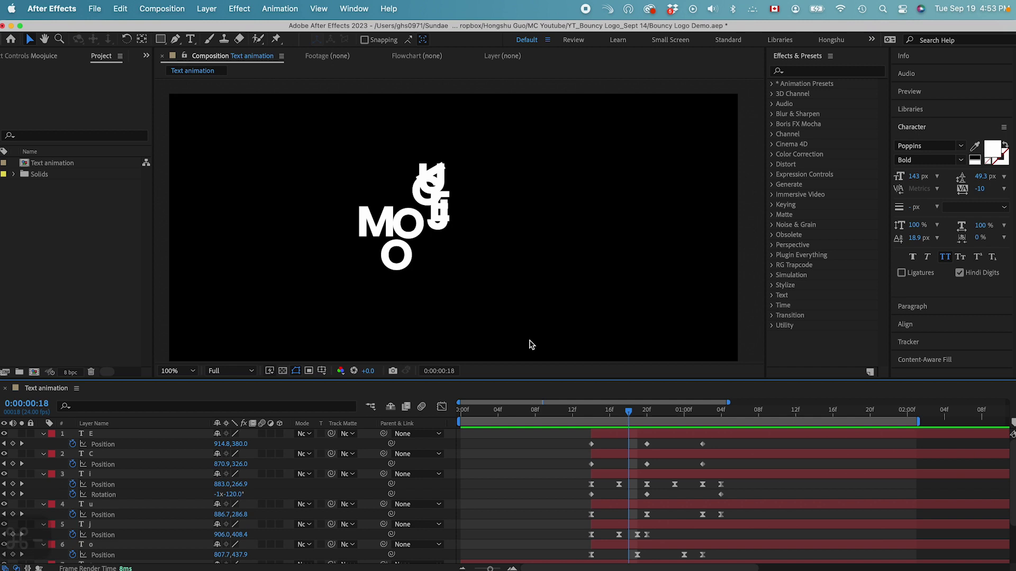
left_click_drag(589, 417, 653, 418)
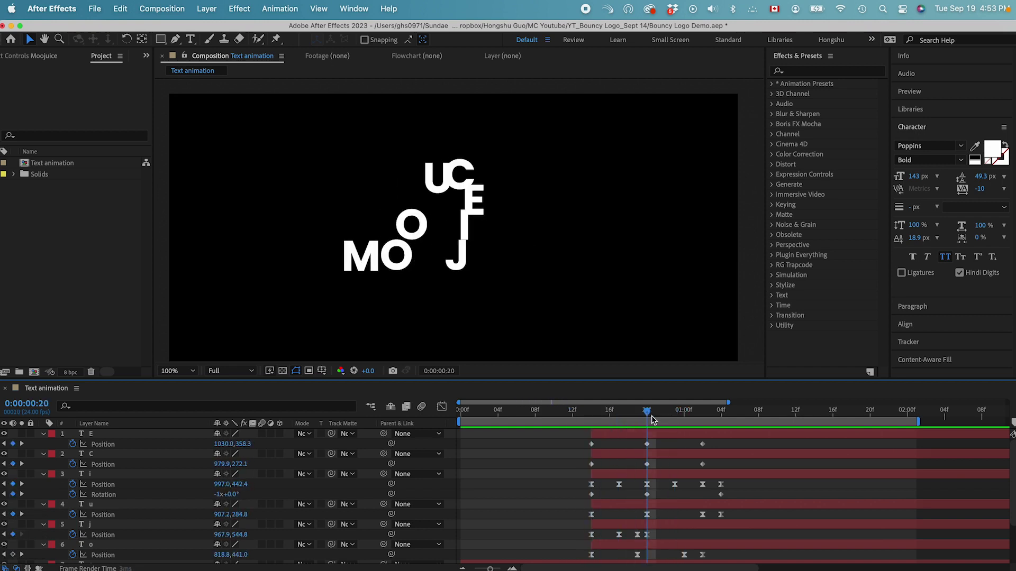
left_click_drag(239, 464, 156, 471)
Move the I's last rotation keyframe to 1:01 and preview the animation from frame 10.
left_click_drag(582, 416, 682, 403)
left_click_drag(720, 494, 694, 495)
mouse_move(686, 410)
left_mouse_down()
mouse_move(697, 410)
mouse_move(671, 412)
mouse_move(704, 414)
left_mouse_up()
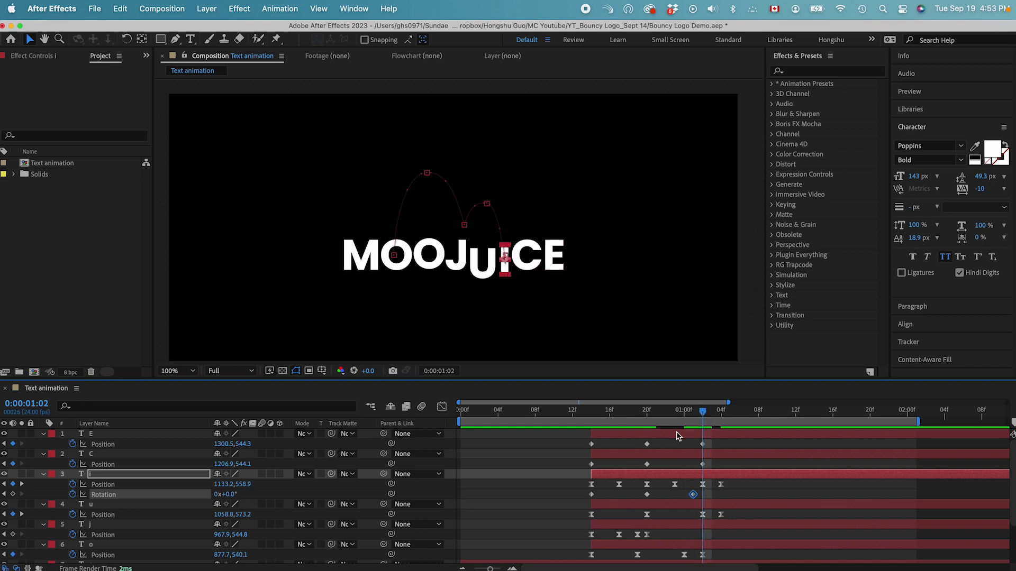
left_click_drag(665, 414, 564, 442)
key("space")
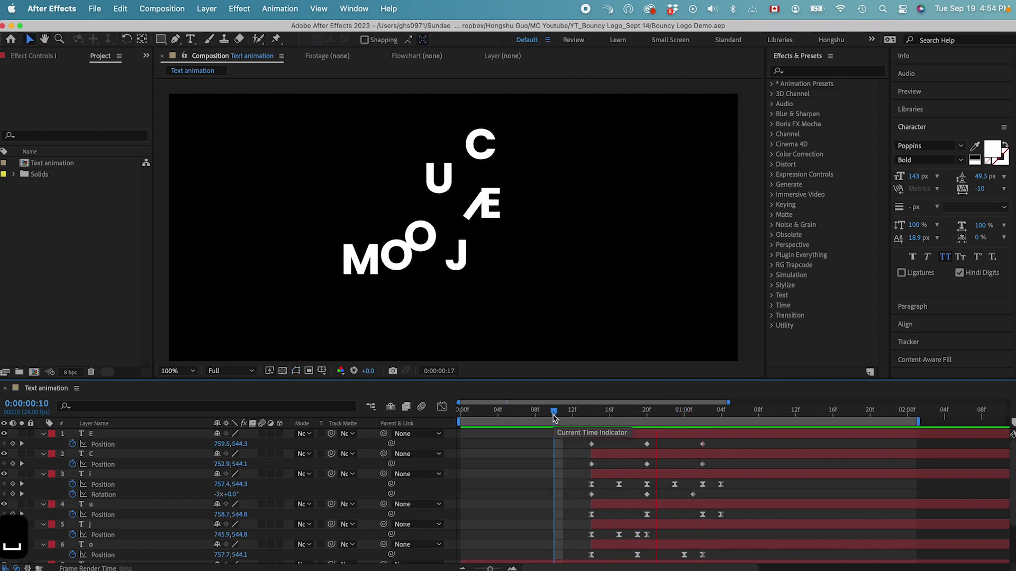
Shift the E layer two frames earlier to start at frame 12, and move its landing keyframe back to 1:02.
left_click(580, 413)
left_click(105, 436)
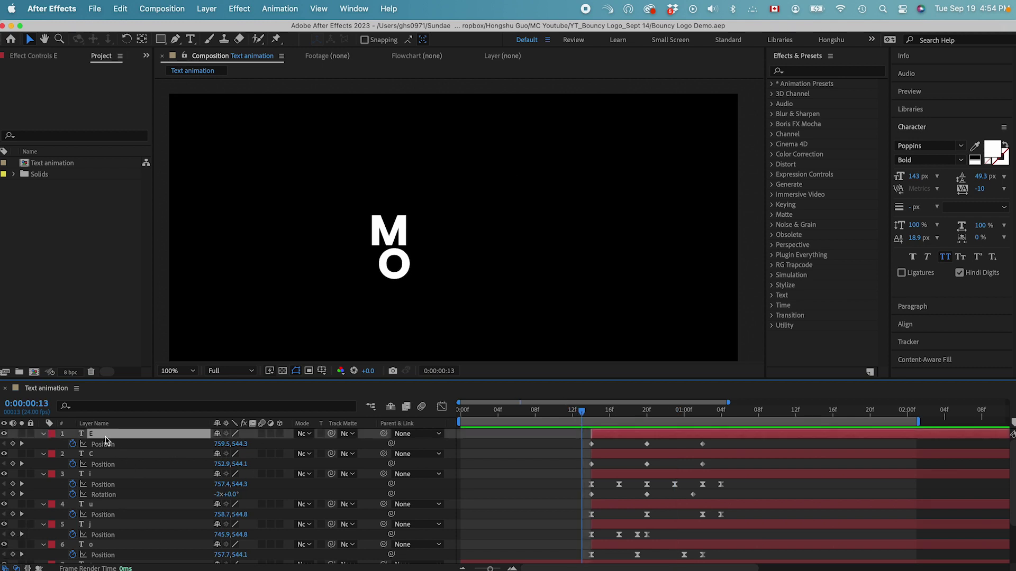
left_click_drag(655, 438, 636, 438)
left_click_drag(581, 411, 703, 445)
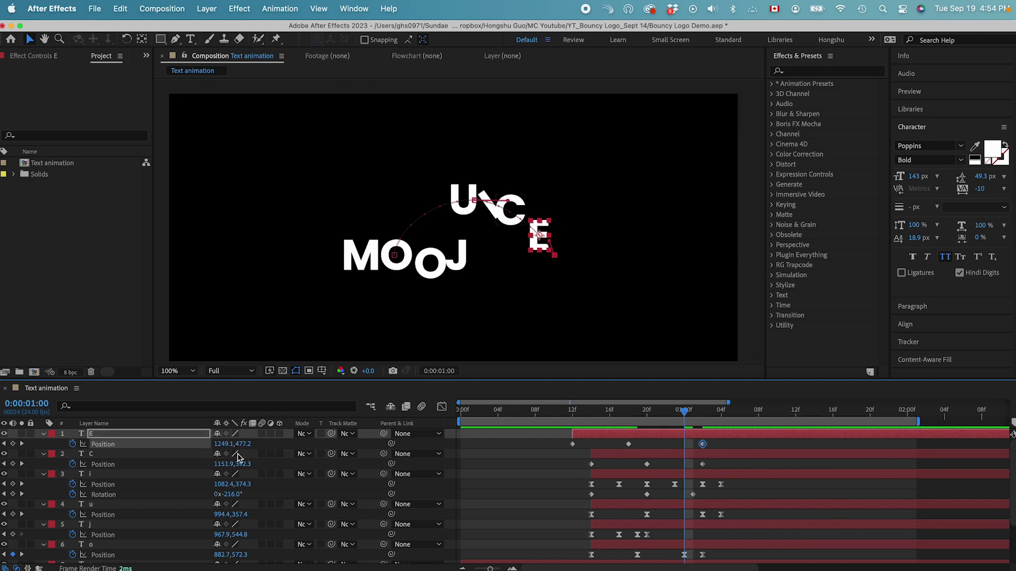
left_click_drag(247, 444, 305, 439)
key("super+equal")
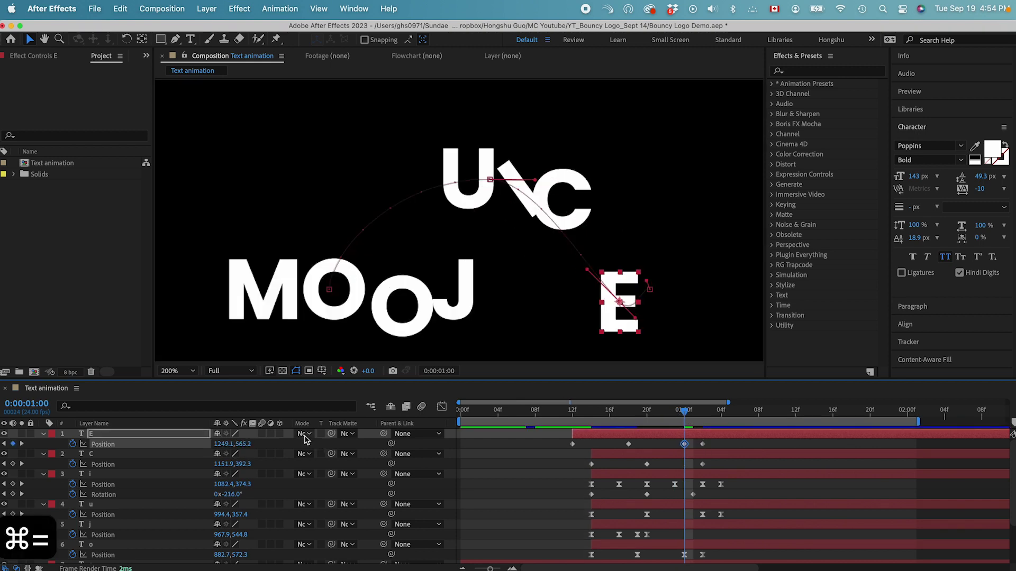
key("super+z")
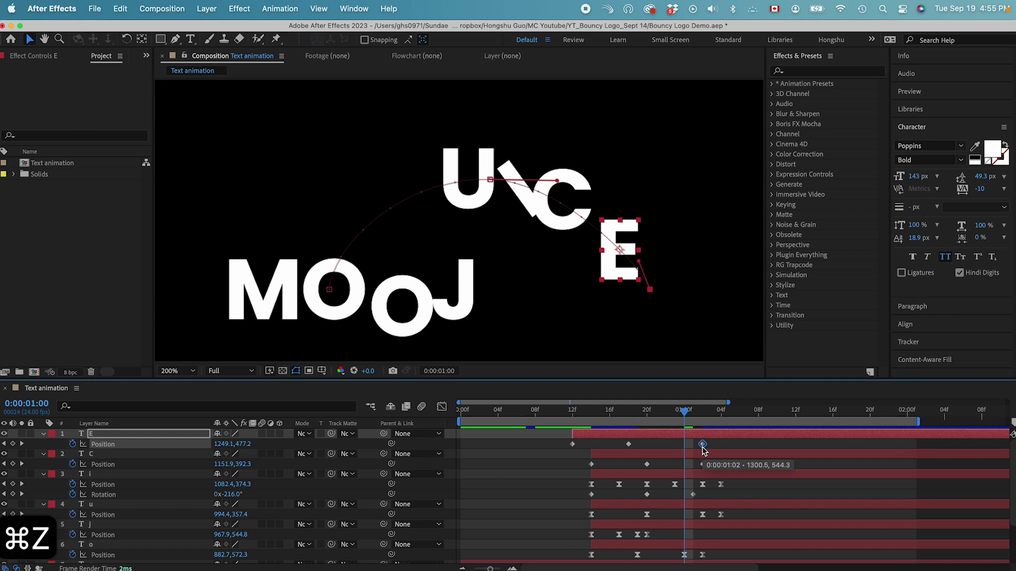
Copy the E's landing keyframe to 1:00 and move that copy down to 1309.5, 566.3 as an overshoot.
key("super+c")
key("super+v")
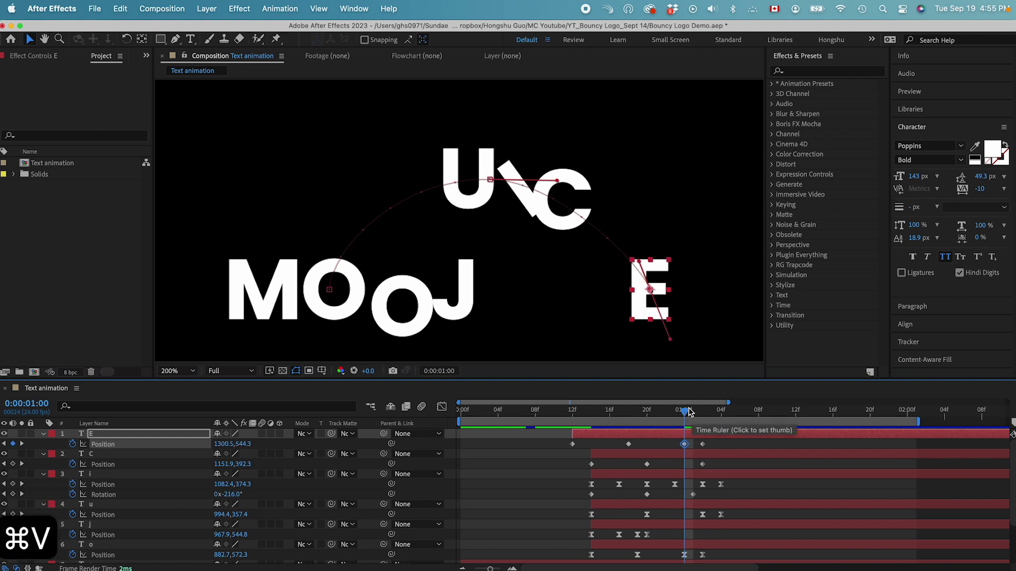
left_click_drag(650, 292, 656, 306)
Apply Easy Ease to all E position keyframes and shape the speed graph for a fast launch and slow peak.
left_click_drag(719, 462, 564, 440)
right_click(629, 449)
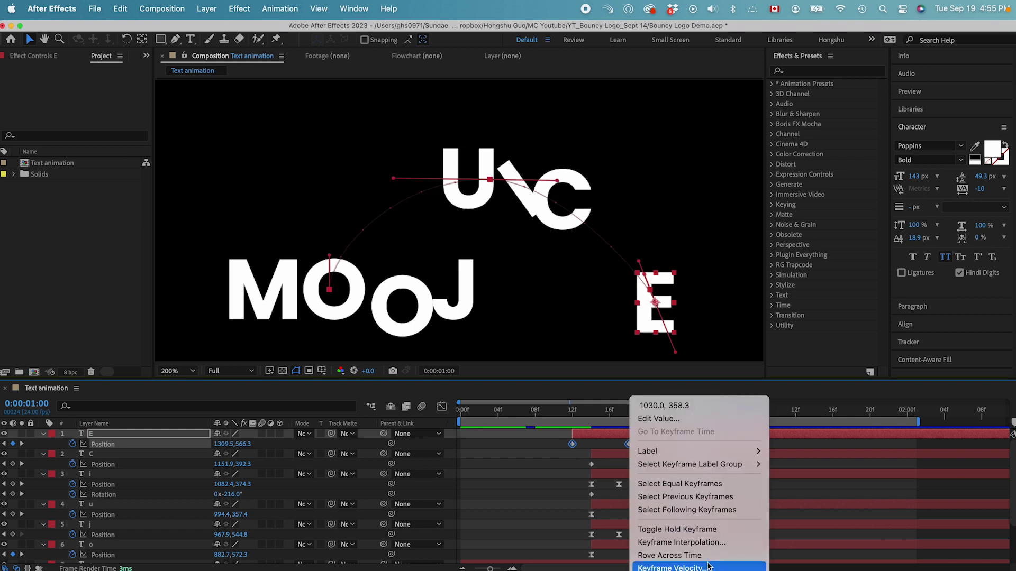
mouse_move(682, 567)
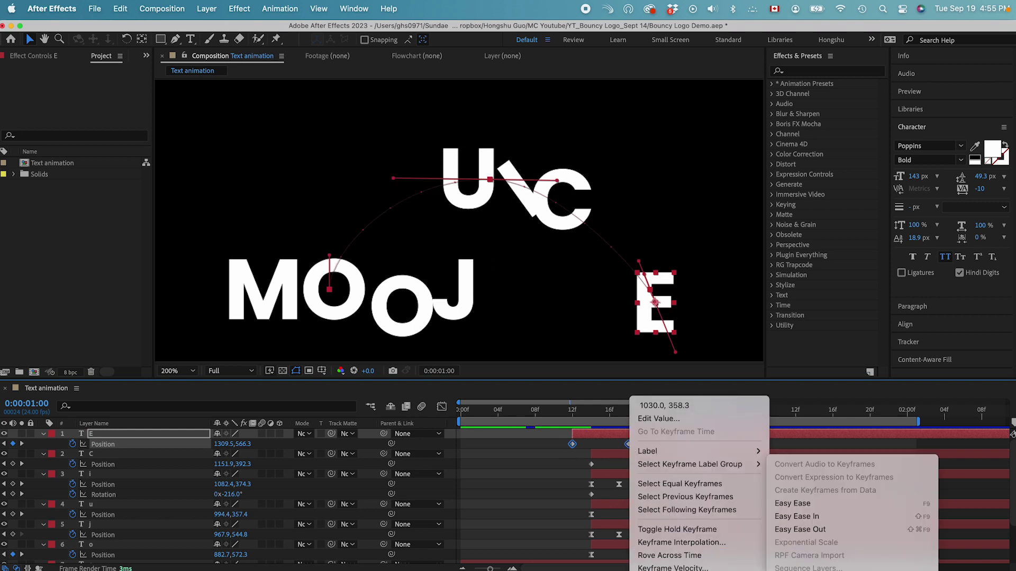
left_click(791, 503)
left_click(442, 406)
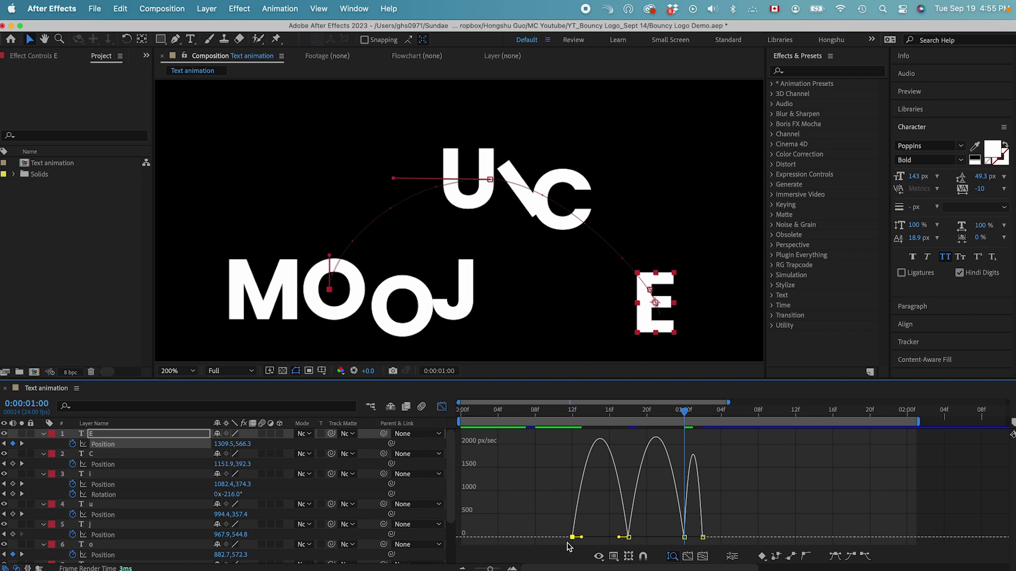
left_click_drag(619, 537, 696, 538)
left_click(441, 407)
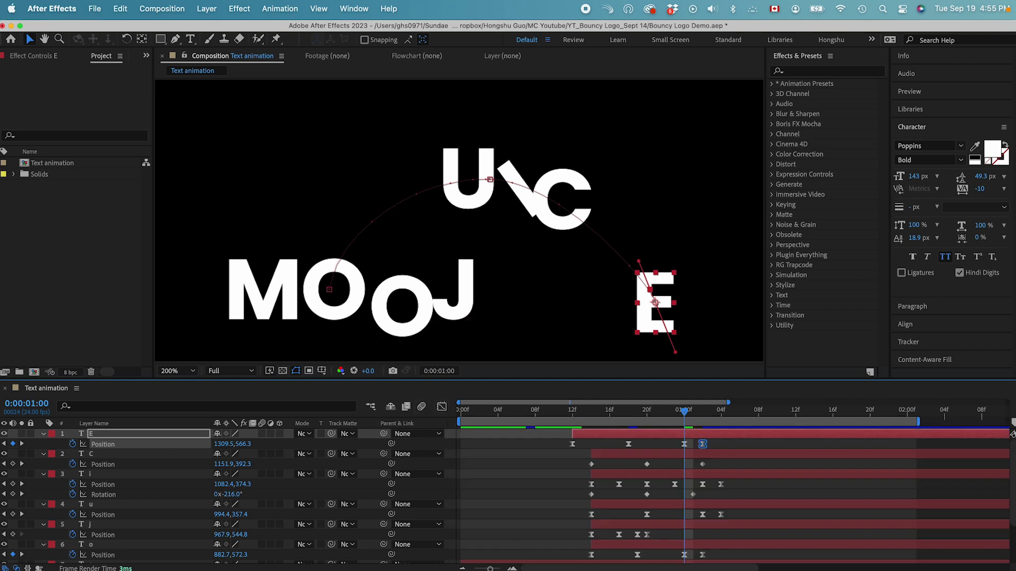
Preview the E's bounce and tighten its timing, moving the peak to frame 15, the overshoot to 19 and the landing to 21.
key("minus")
mouse_move(540, 410)
left_mouse_down()
mouse_move(609, 409)
mouse_move(534, 408)
left_mouse_up()
key("space")
key("space")
left_click_drag(650, 443, 560, 446)
left_click(634, 445)
left_click_drag(635, 449, 596, 441)
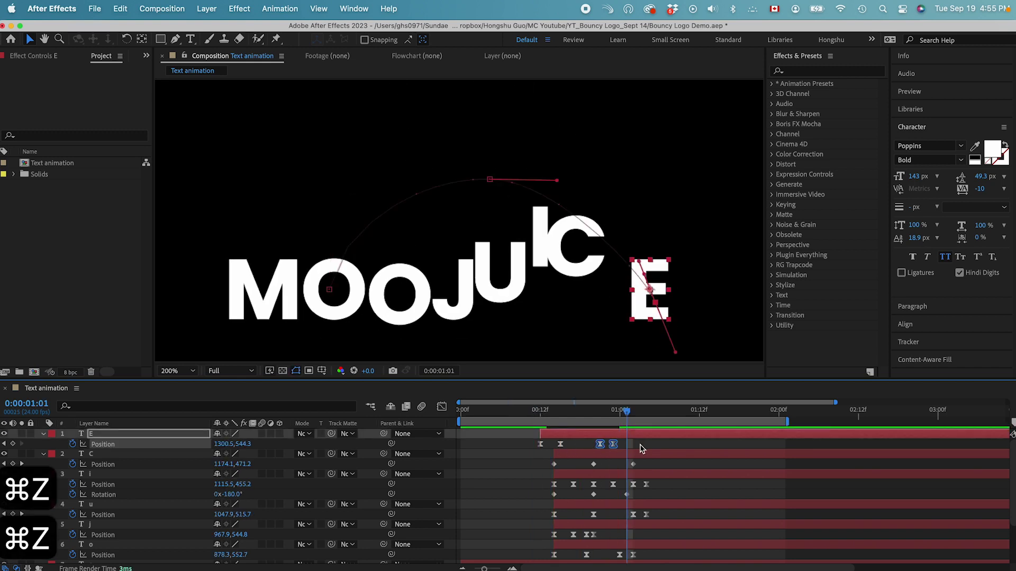
mouse_move(533, 411)
left_mouse_down()
mouse_move(587, 412)
mouse_move(535, 410)
left_mouse_up()
key("space")
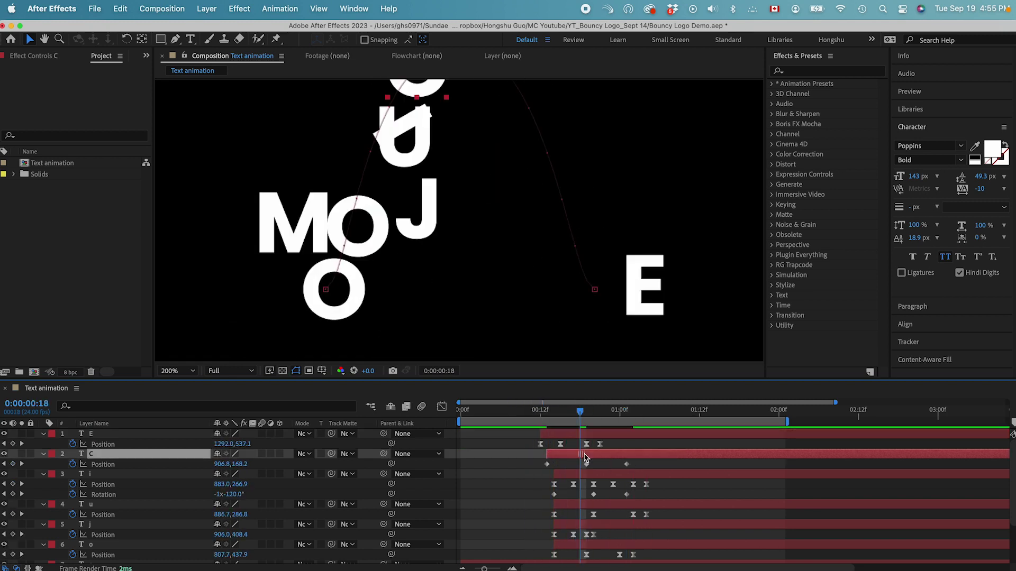
Widen the C's arc by lengthening both motion path handles of its peak keyframe at frame 19.
left_click_drag(581, 226, 581, 272)
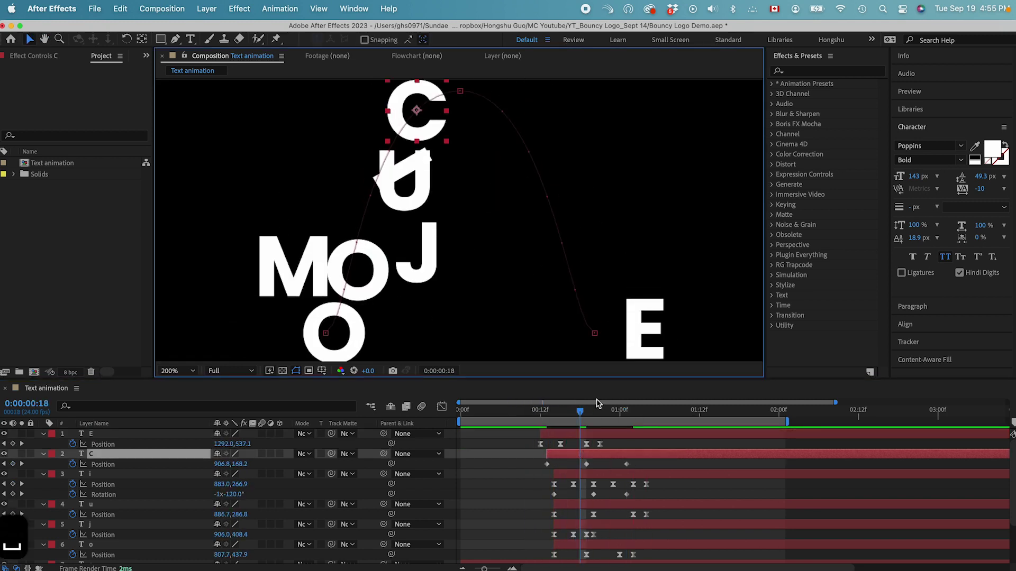
left_click(588, 411)
key("super+minus")
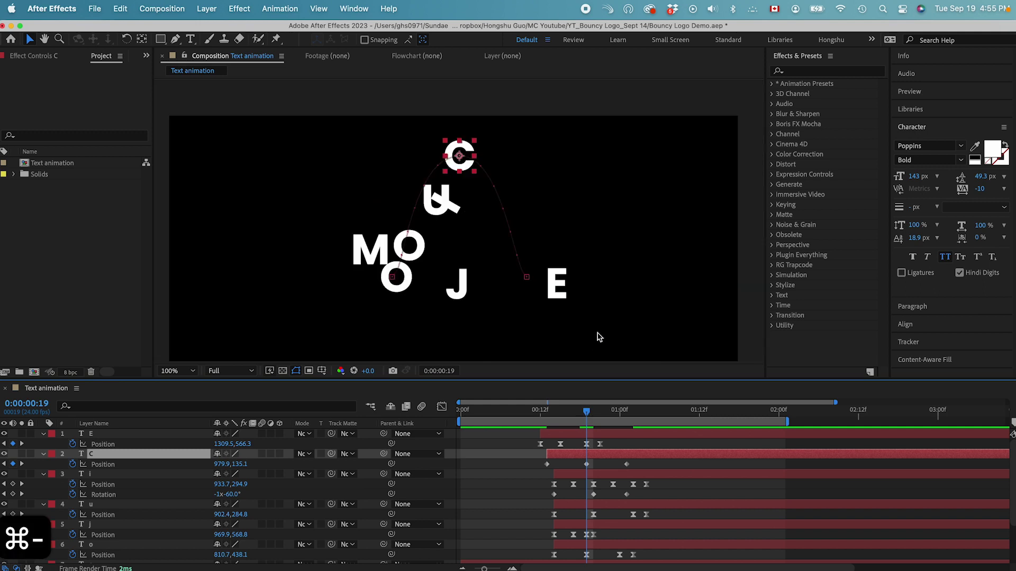
left_click(453, 157)
left_click_drag(412, 157, 397, 157)
left_click_drag(505, 156, 528, 156)
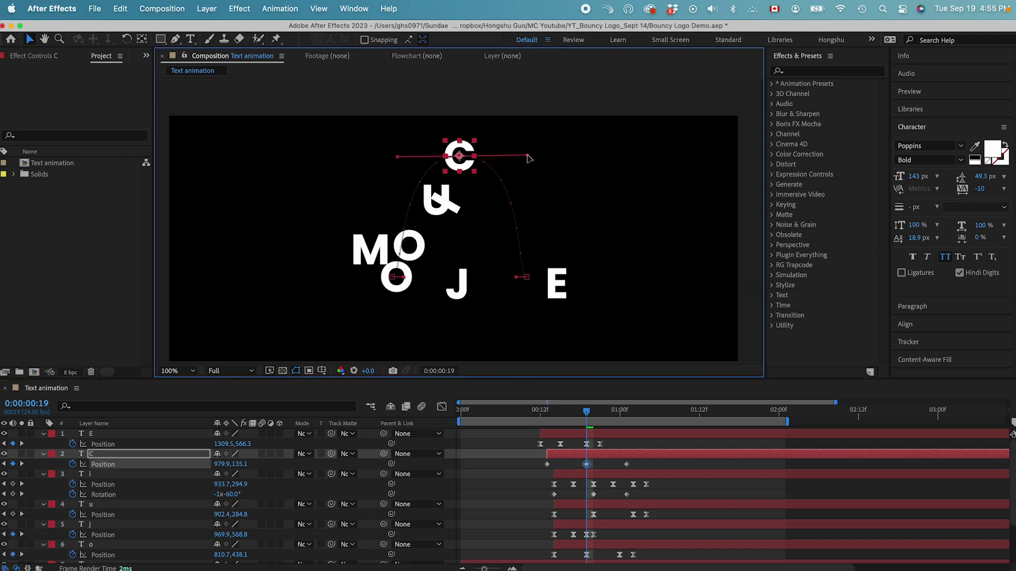
Move the C's peak keyframe to frame 17 and add a copy of its landing keyframe at frame 20, repositioned above the E at 1310.9, 472.1.
left_click_drag(586, 464, 574, 464)
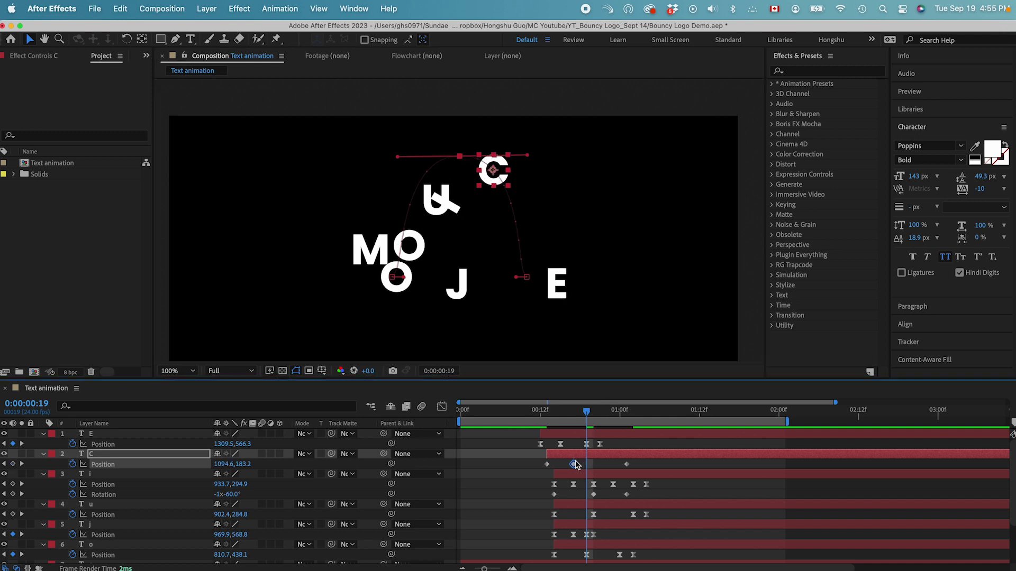
left_click_drag(588, 414, 596, 415)
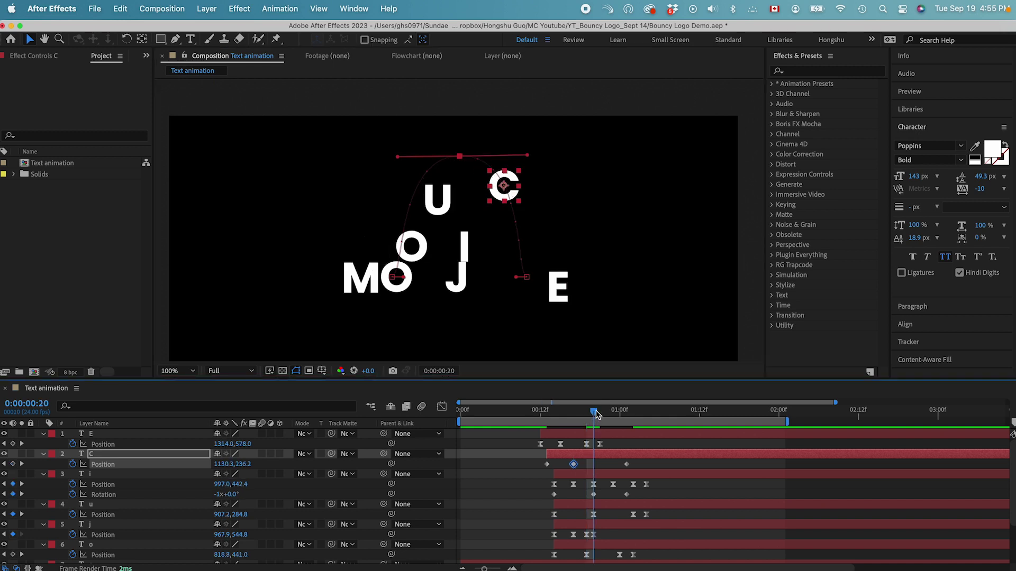
left_click(526, 278)
key("super+c")
key("super+v")
left_click_drag(526, 278, 557, 256)
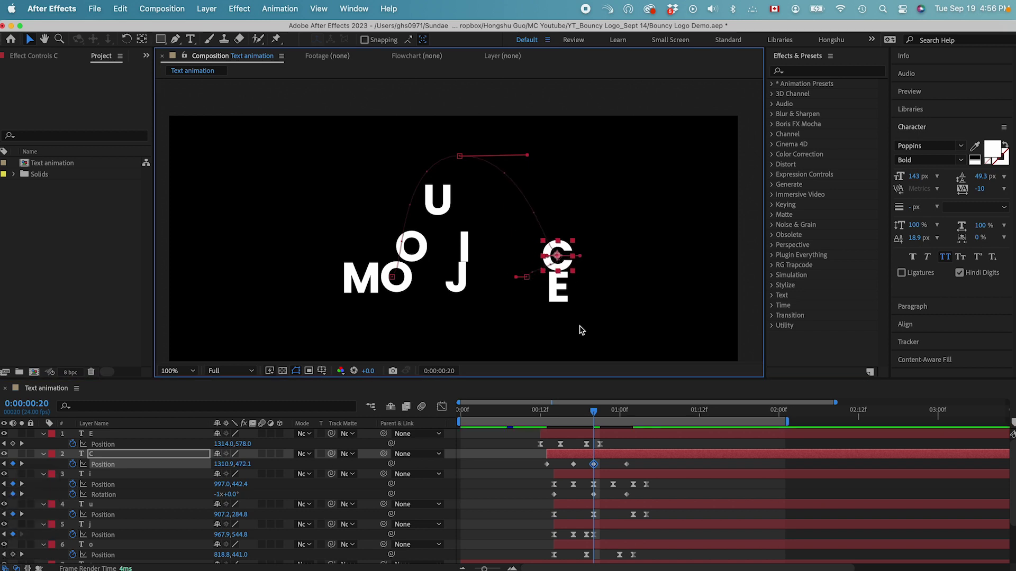
Add a C position keyframe at frame 22 that bounces it back above the I at 1110.8, 455.8.
key("super+equal")
left_click_drag(556, 416, 607, 416)
left_click_drag(657, 291, 538, 281)
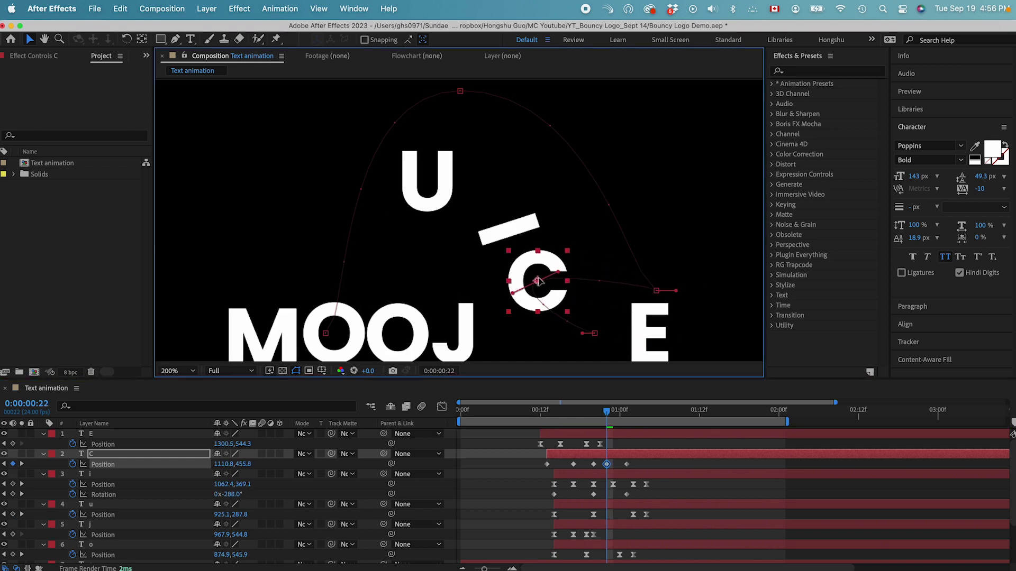
Raise the C to 1149.9, 401.1 at 1:01 for another hop off the I.
left_click_drag(614, 412, 635, 413)
scroll(534, 301, "down", 3)
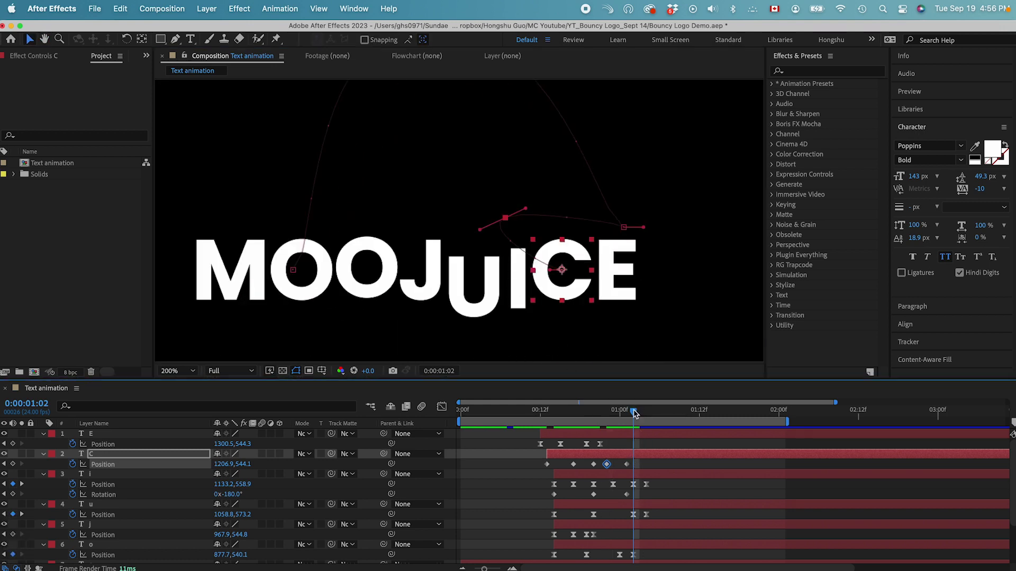
left_click_drag(635, 413, 626, 414)
left_click_drag(570, 276, 536, 192)
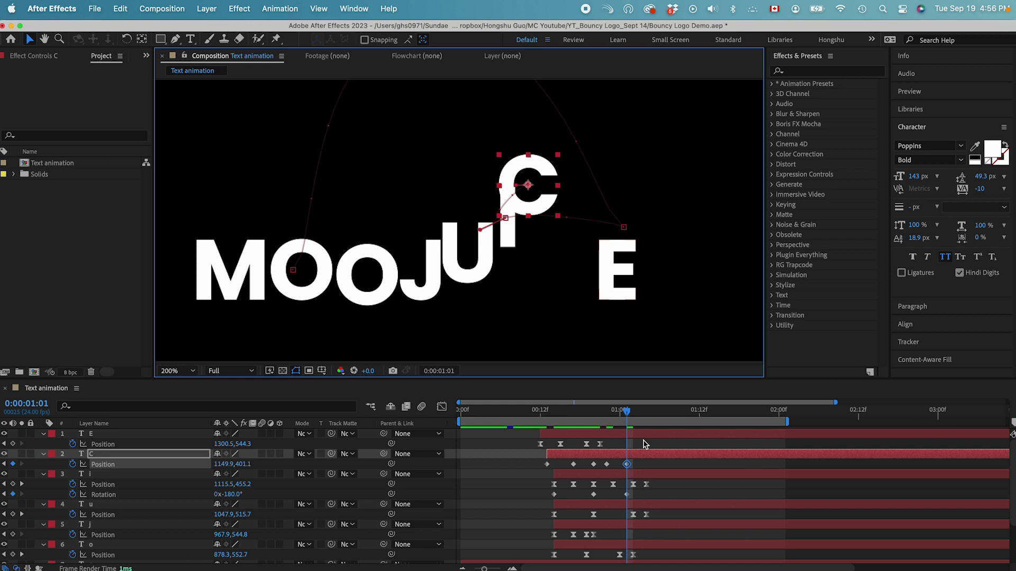
left_click_drag(613, 418, 648, 417)
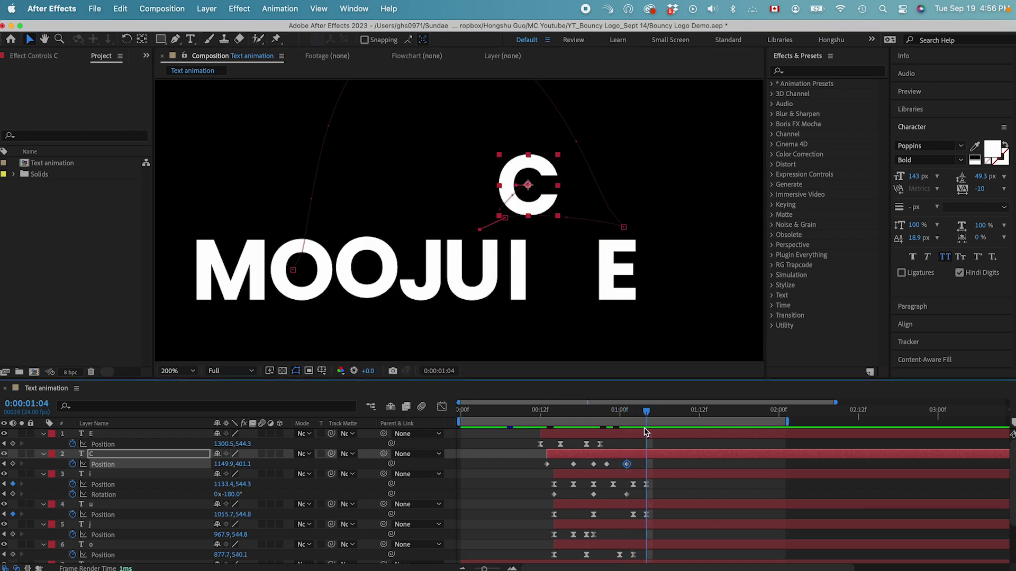
Shift the C layer two frames later and replace its raised keyframe with a lower one at 1145.9, 443.1 at 1:04.
mouse_move(629, 468)
left_mouse_down()
mouse_move(653, 457)
mouse_move(642, 466)
left_mouse_up()
left_click(654, 464)
left_click_drag(528, 187, 526, 212)
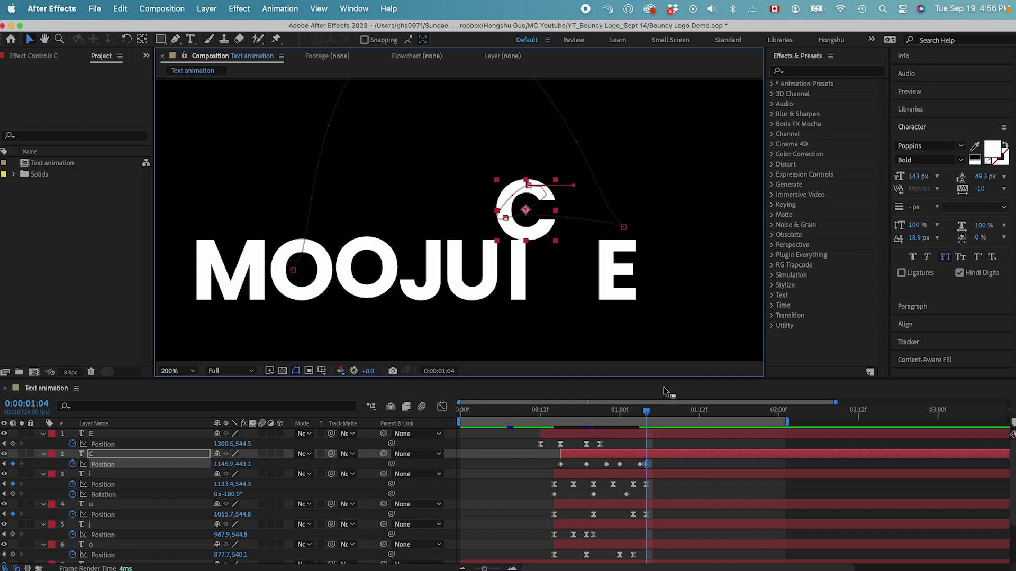
key("BackSpace")
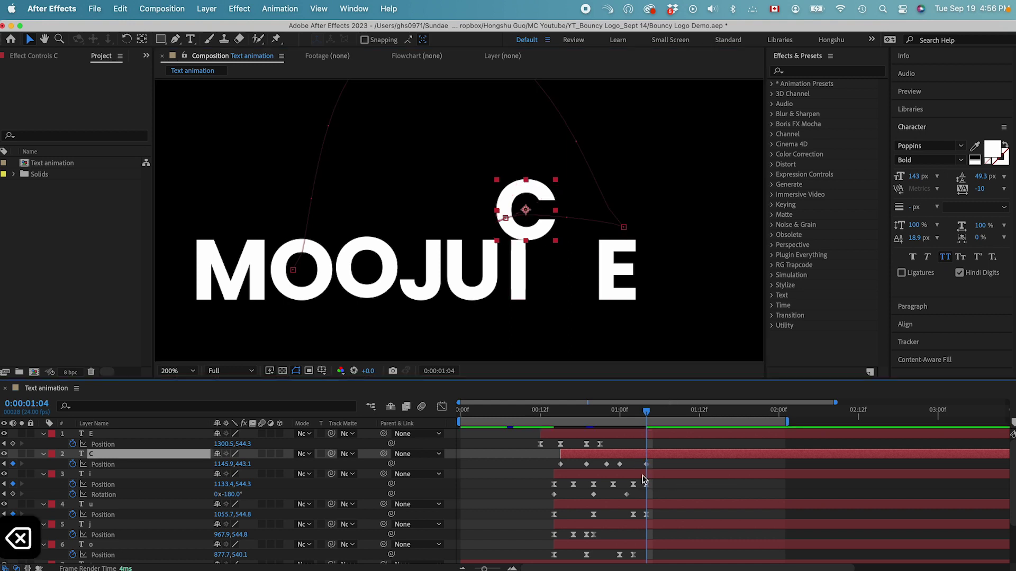
Land the C between I and E at 1205.9, 550.1 at 1:06, and move its frame 22 bounce point to 1302.9, 445.1.
left_click_drag(653, 412, 660, 413)
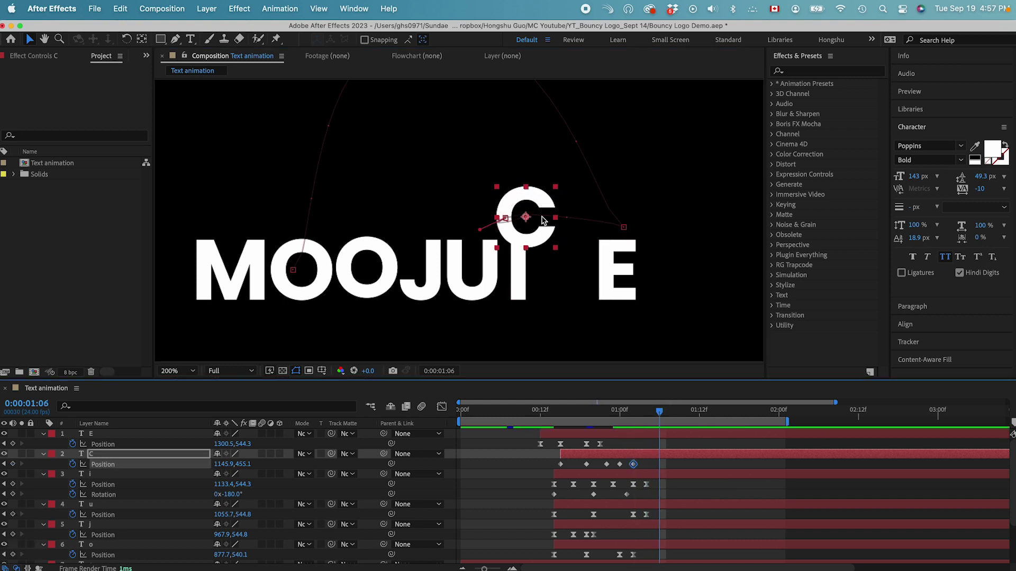
left_click_drag(524, 218, 560, 274)
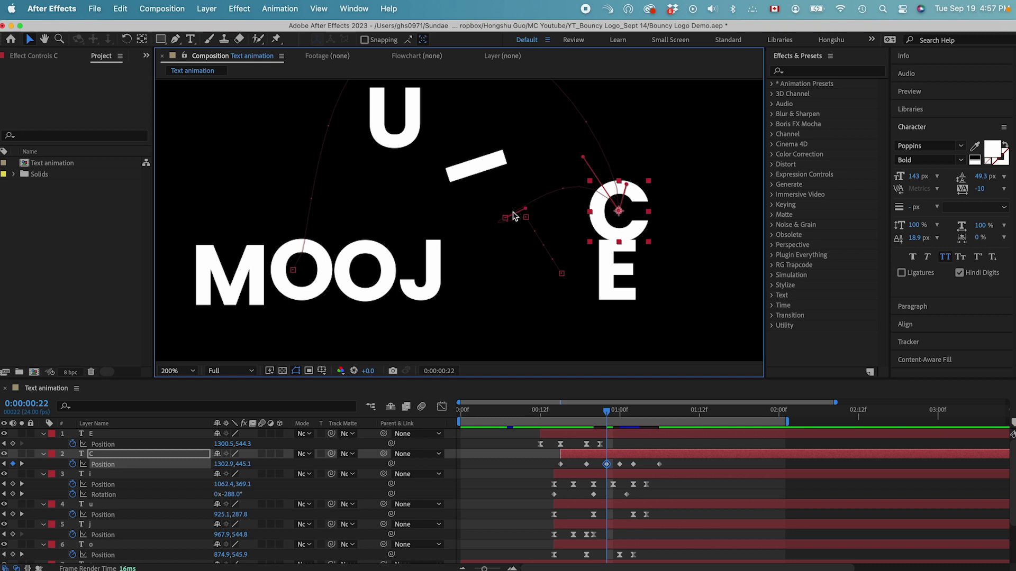
left_click(620, 413)
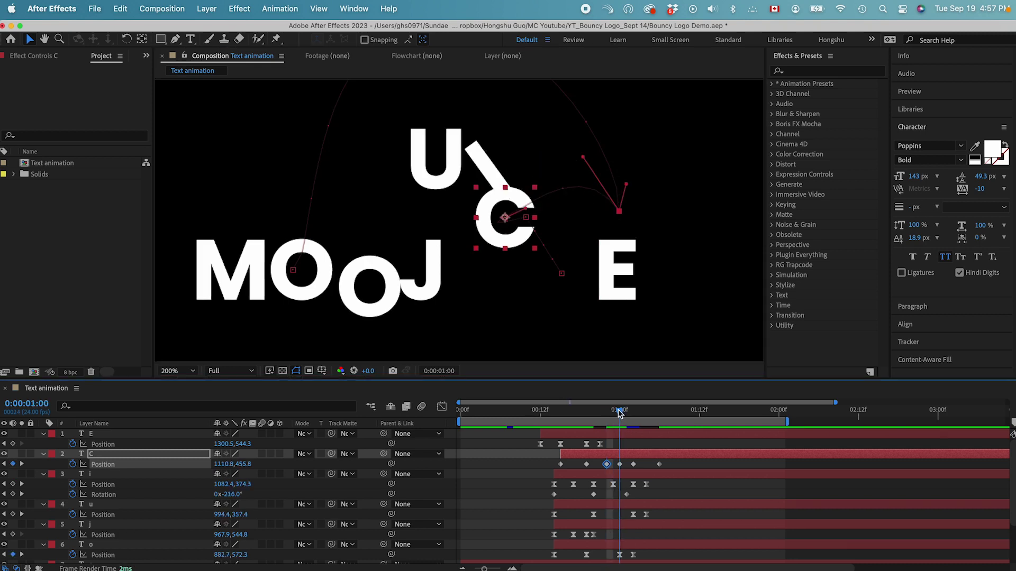
Move the C's keyframe above the I to 1:01 and shift the C layer two frames later to start at frame 17.
left_click_drag(621, 468, 626, 468)
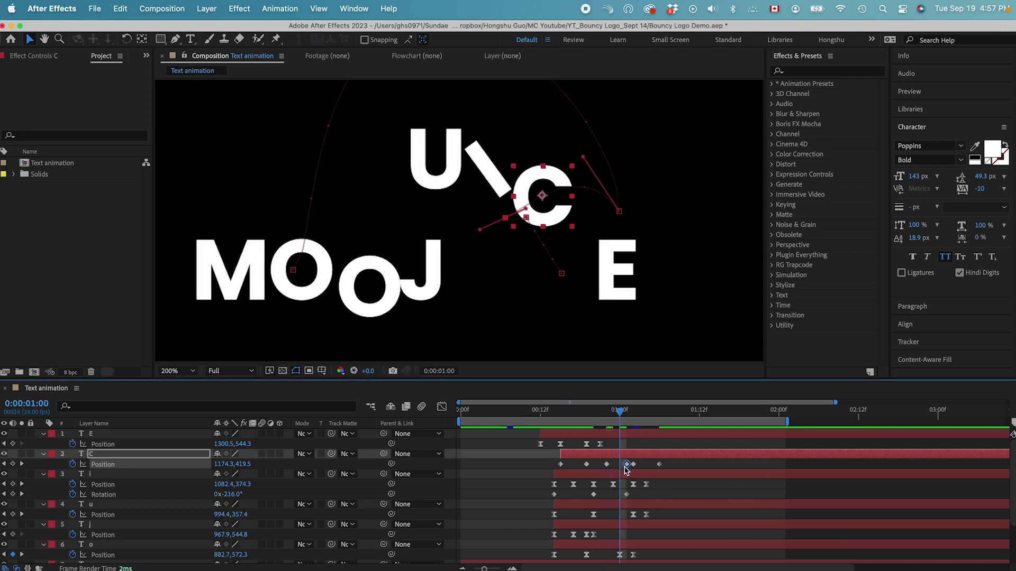
left_click(628, 412)
left_click_drag(632, 415, 636, 414)
left_click_drag(660, 455, 673, 455)
left_click_drag(638, 418, 640, 415)
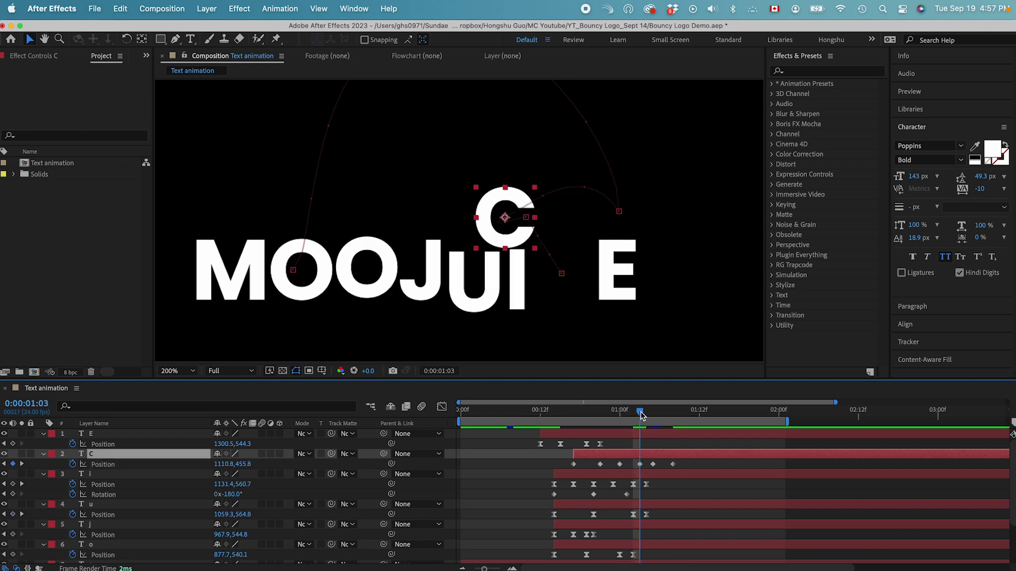
Reposition the C to 1114.8, 458.8 at 1:03 and to 1200.9, 448.1 at 1:05, directly above its landing spot.
left_click_drag(505, 223, 508, 226)
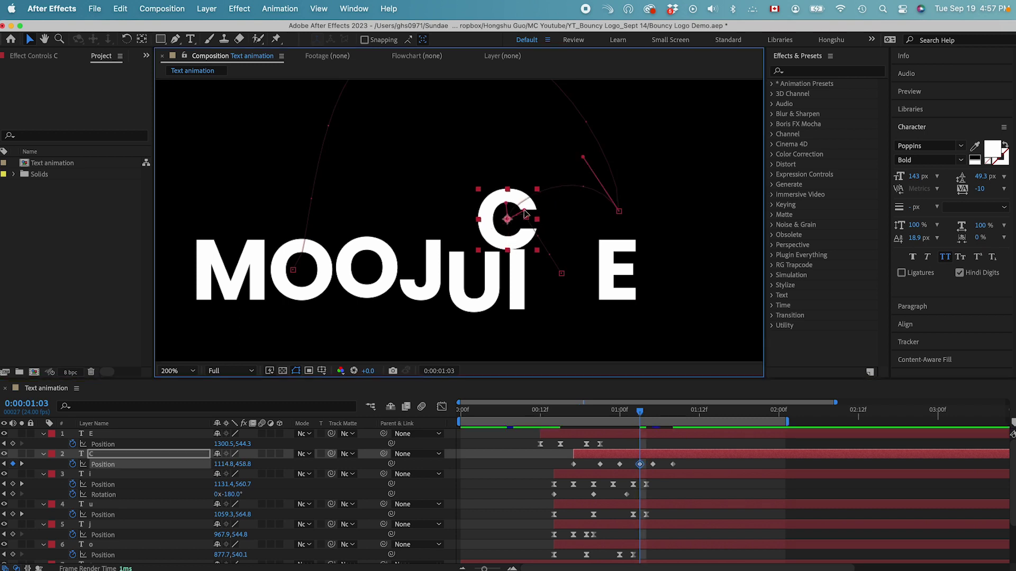
left_click_drag(642, 411, 655, 413)
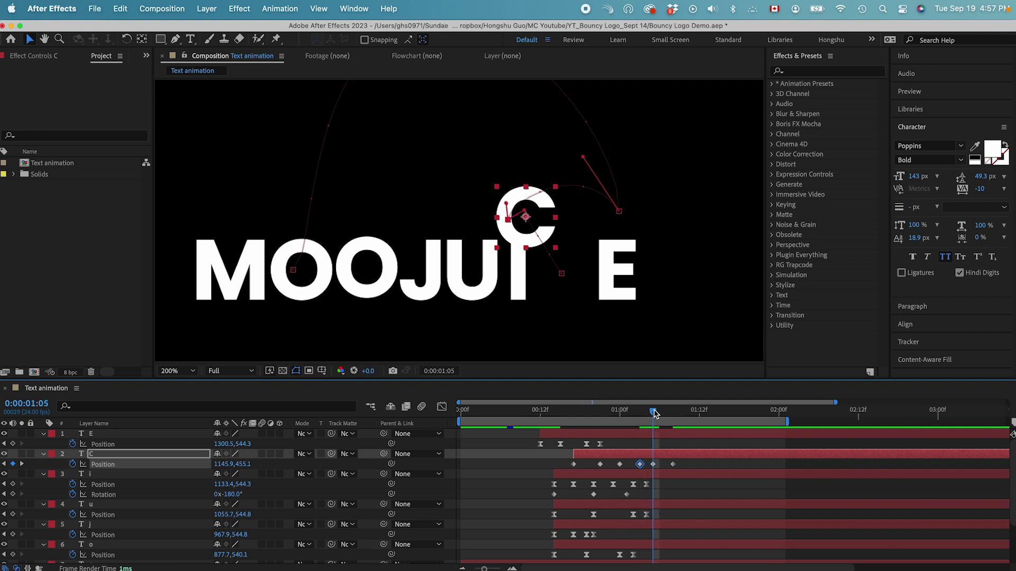
left_click_drag(536, 222, 559, 214)
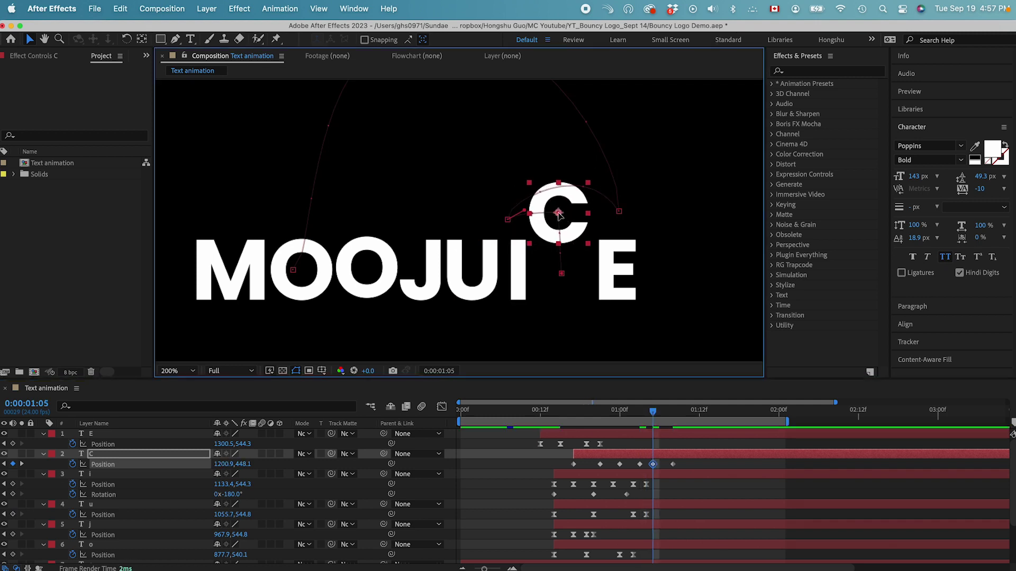
Move the C's landing keyframe one frame earlier to 1:07.
key("super+equal")
key("super+equal")
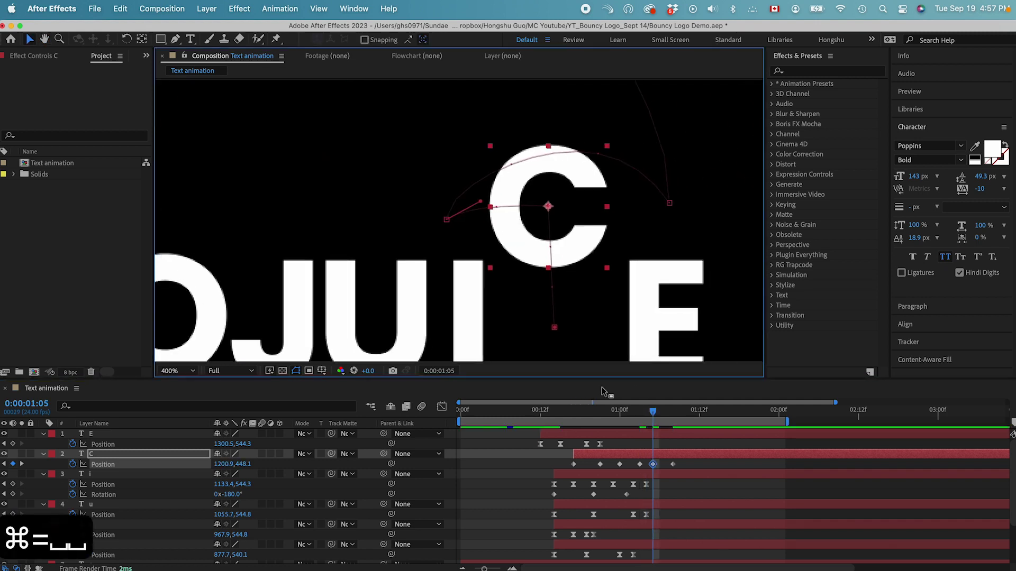
left_click(673, 464)
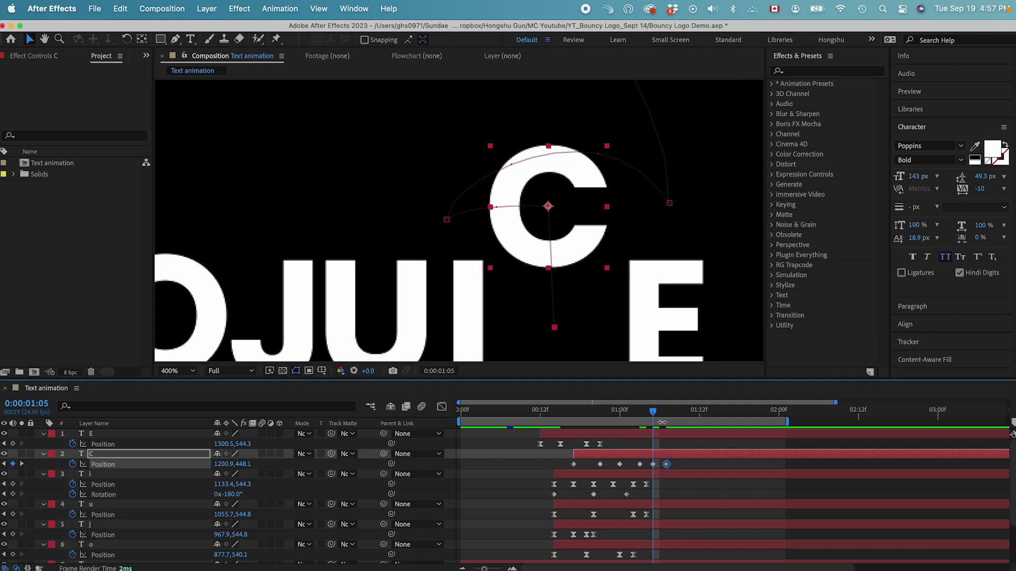
mouse_move(656, 415)
left_mouse_down()
mouse_move(668, 417)
mouse_move(641, 415)
mouse_move(668, 421)
left_mouse_up()
Apply Easy Ease to all of the C's position keyframes.
left_click_drag(677, 463, 552, 469)
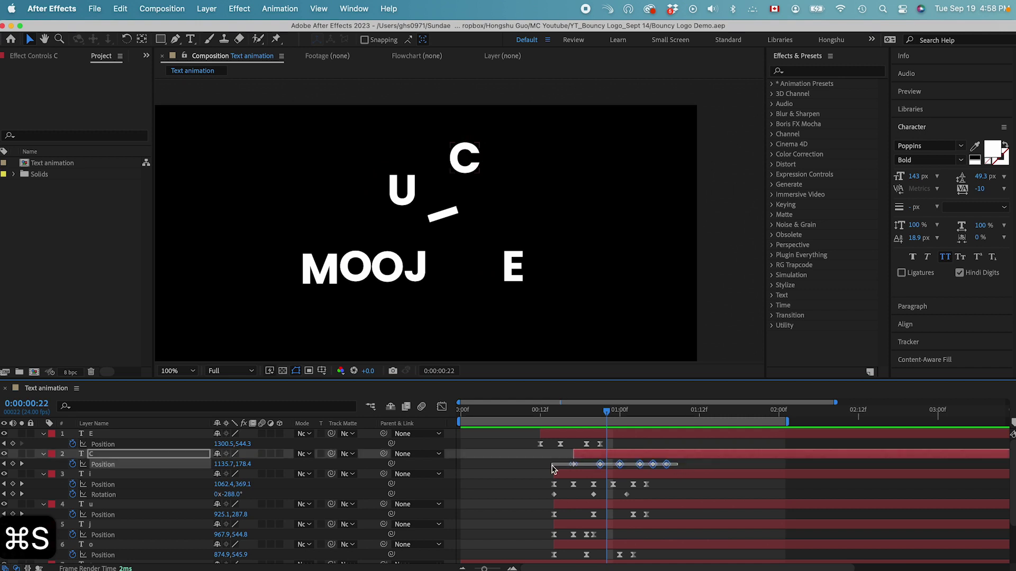
right_click(668, 466)
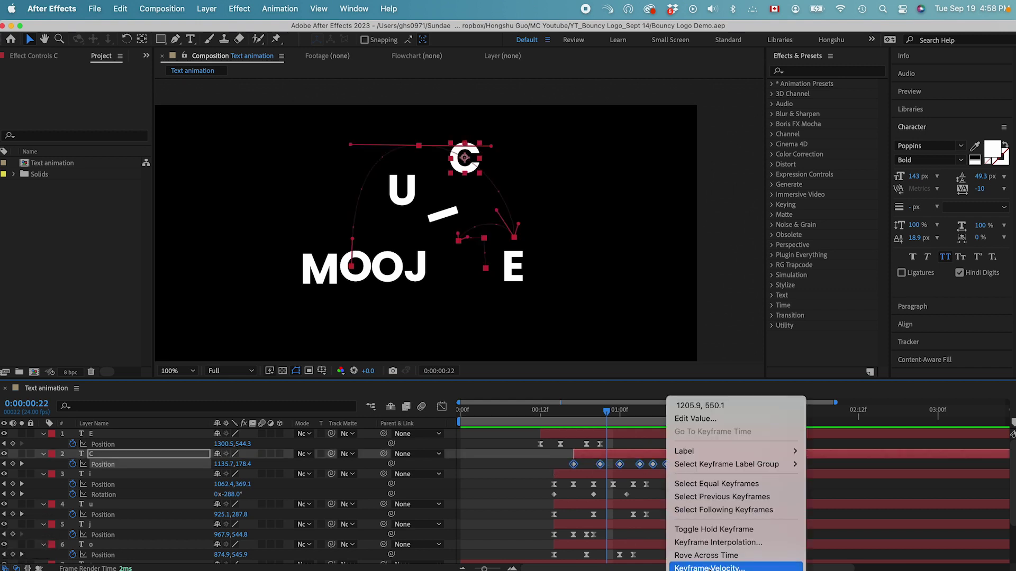
mouse_move(709, 569)
left_click(829, 503)
Shape the C's speed graph around its frame 21 peak for a fast launch, slow peak and fast fall.
left_click(441, 406)
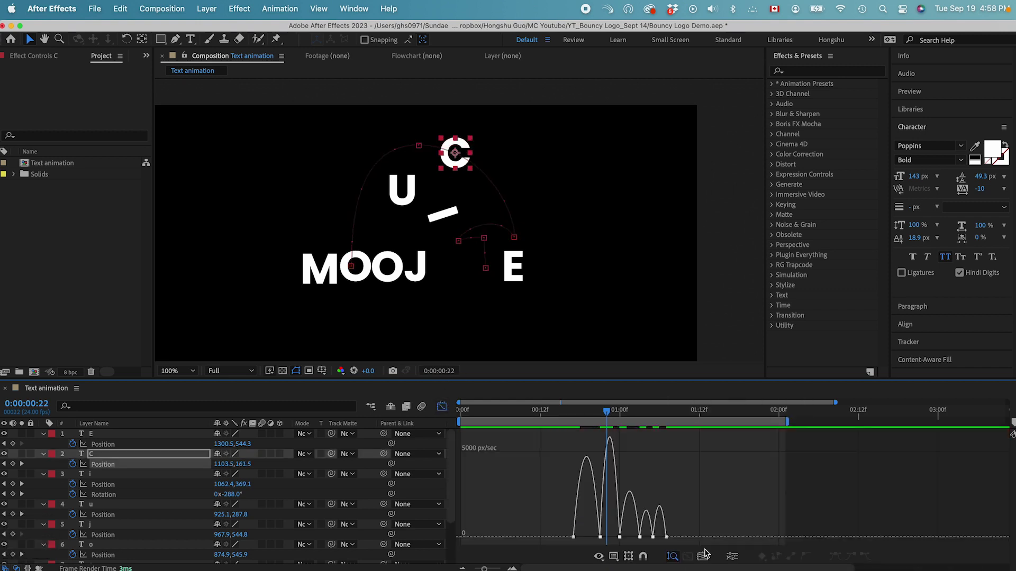
left_click_drag(536, 414, 645, 415)
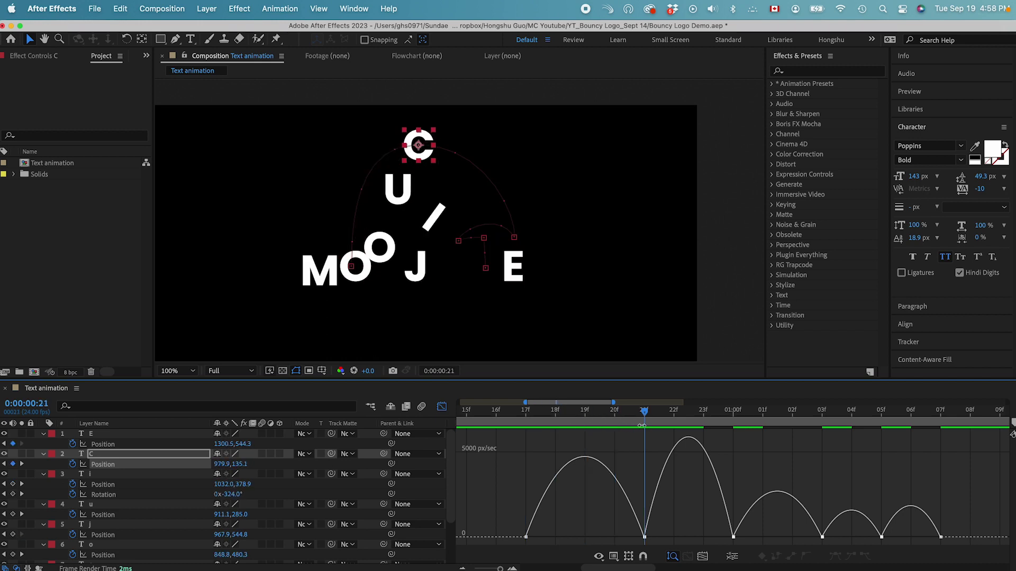
left_click(526, 537)
left_click_drag(546, 538, 527, 538)
left_click_drag(623, 538, 682, 538)
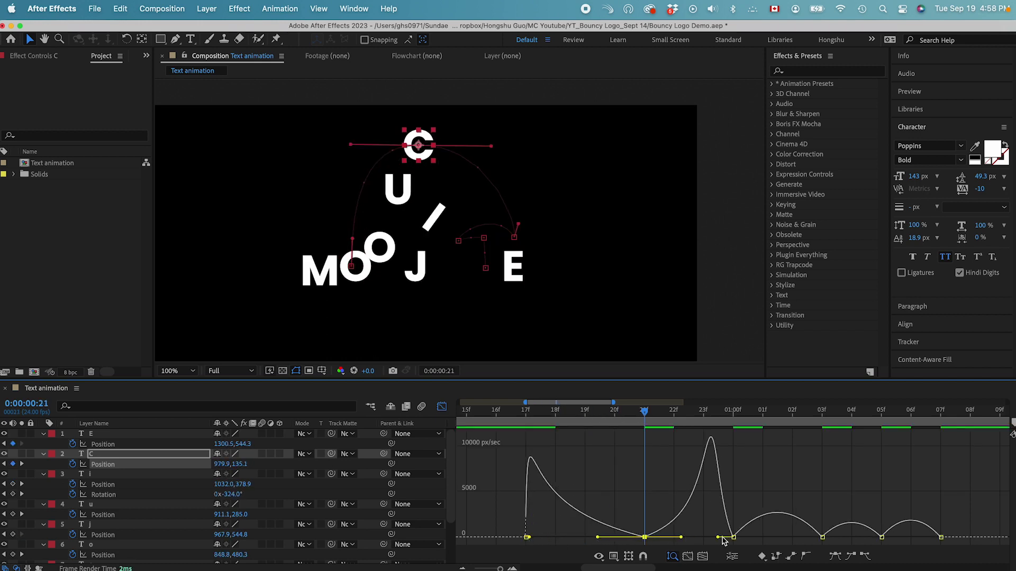
Shape the C's speed graph between 1:00 and 1:03 so it leaves the E quickly and slows toward the I.
left_click(743, 410)
left_click(745, 537)
left_click(733, 538)
left_click_drag(747, 537, 737, 538)
left_click_drag(806, 538, 786, 539)
left_click(441, 406)
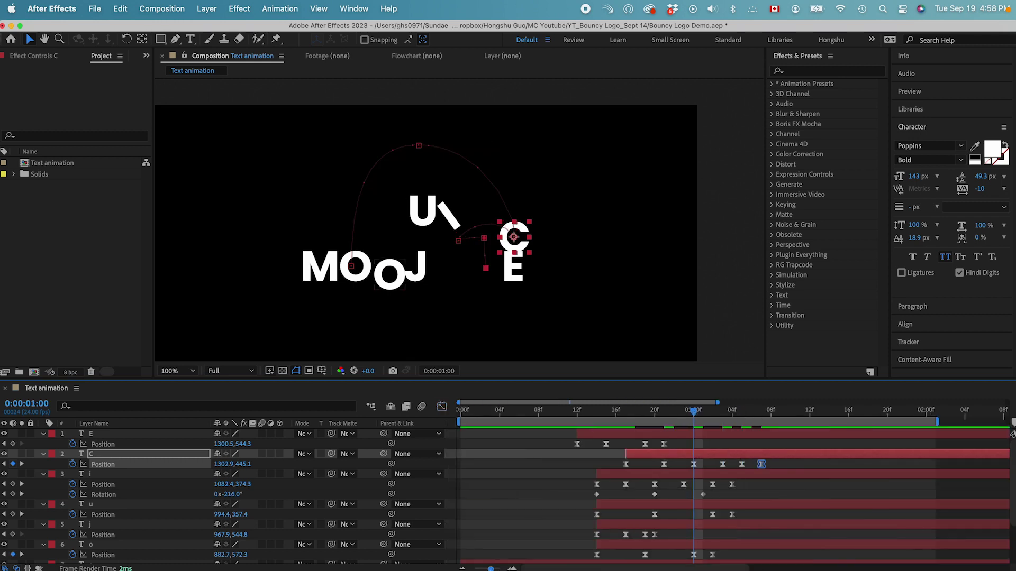
Preview the letters and compress the U's position keyframes so they run from frame 14 to 1:00.
left_click(598, 412)
key("space")
mouse_move(643, 411)
left_mouse_down()
mouse_move(722, 409)
mouse_move(648, 409)
mouse_move(702, 411)
mouse_move(662, 412)
left_mouse_up()
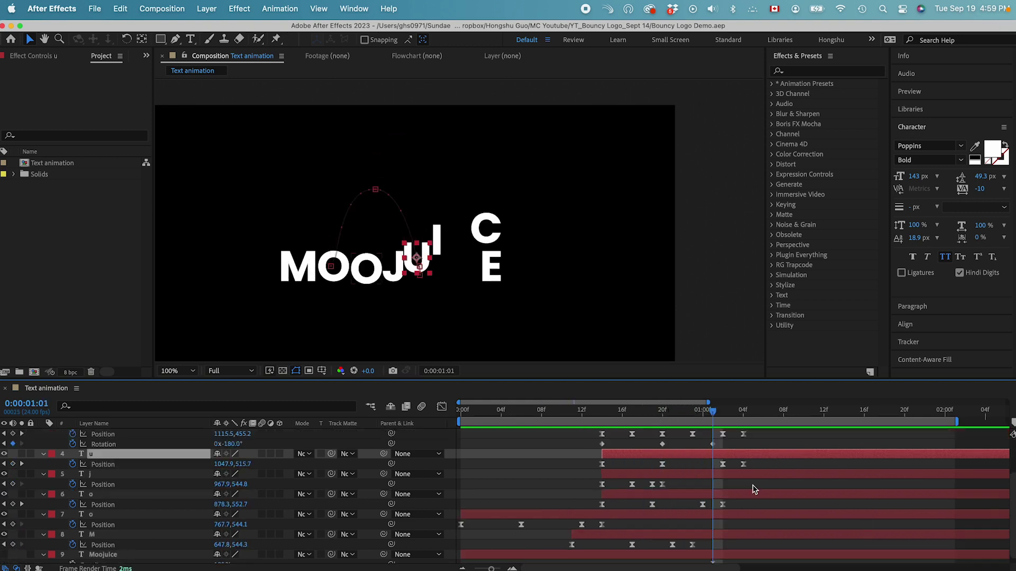
left_click_drag(754, 463, 598, 468)
left_click_drag(744, 466, 707, 467)
left_click_drag(708, 412, 647, 410)
key("space")
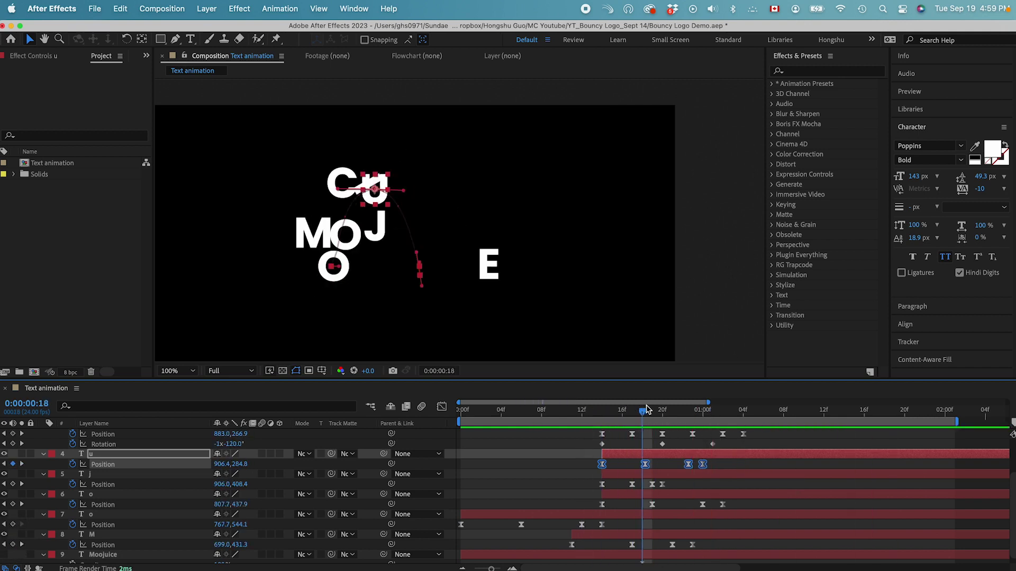
Animate the U's rotation from -1x at frame 14 to 0 at 1:00 and preview the spin.
key("shift+r")
left_click(218, 475)
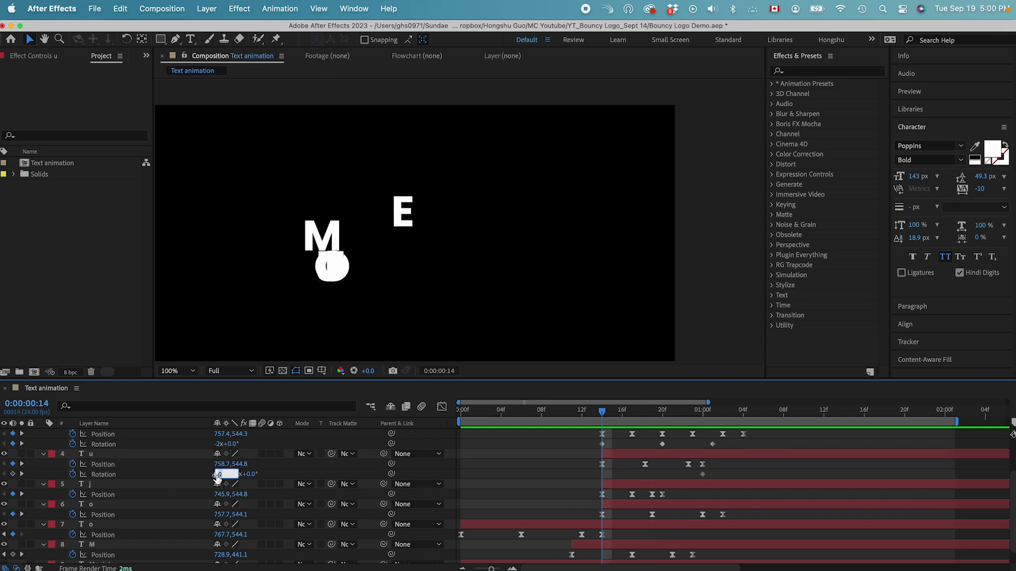
type("-1x+0.0°")
key("space")
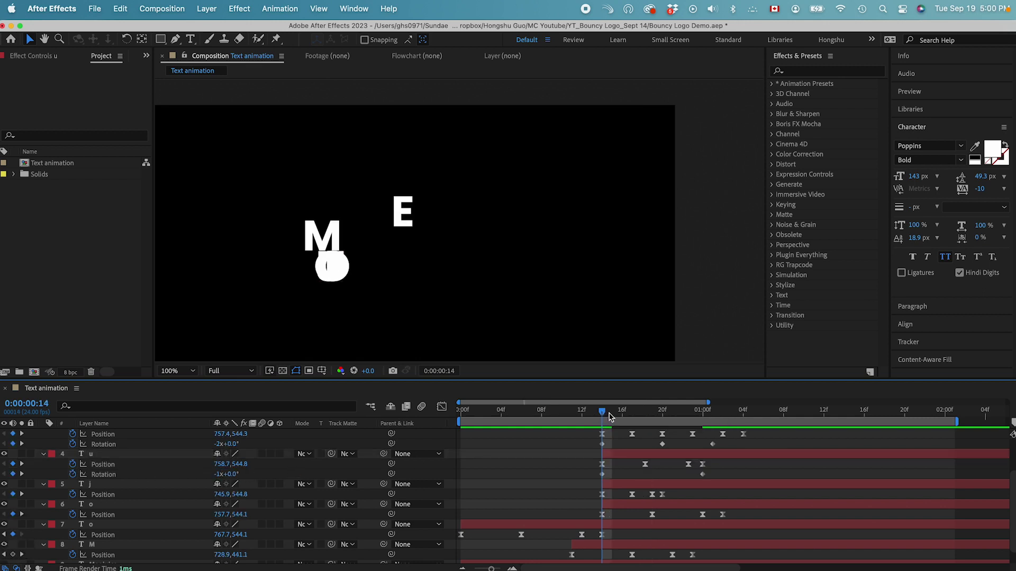
left_click_drag(597, 409, 692, 405)
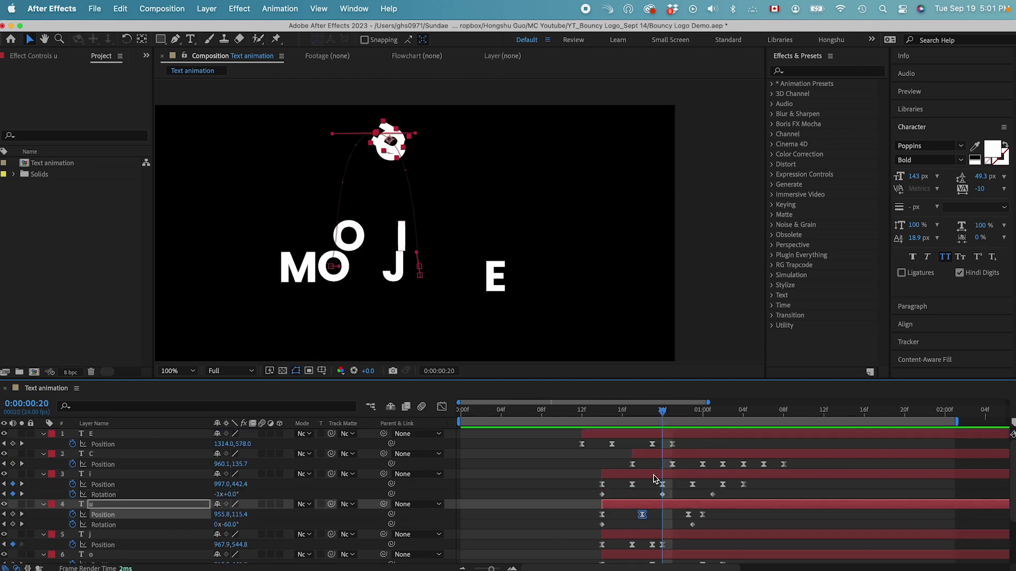
Shift the C layer two frames later to start at frame 19 and preview the animation.
left_click_drag(654, 476, 683, 456)
key("super+z")
left_click_drag(620, 422, 491, 431)
key("space")
key("space")
Review the C's bounce against the other letters and move its peak keyframe to frame 22.
key("s")
scroll(616, 489, "down", 3)
scroll(613, 468, "up", 3)
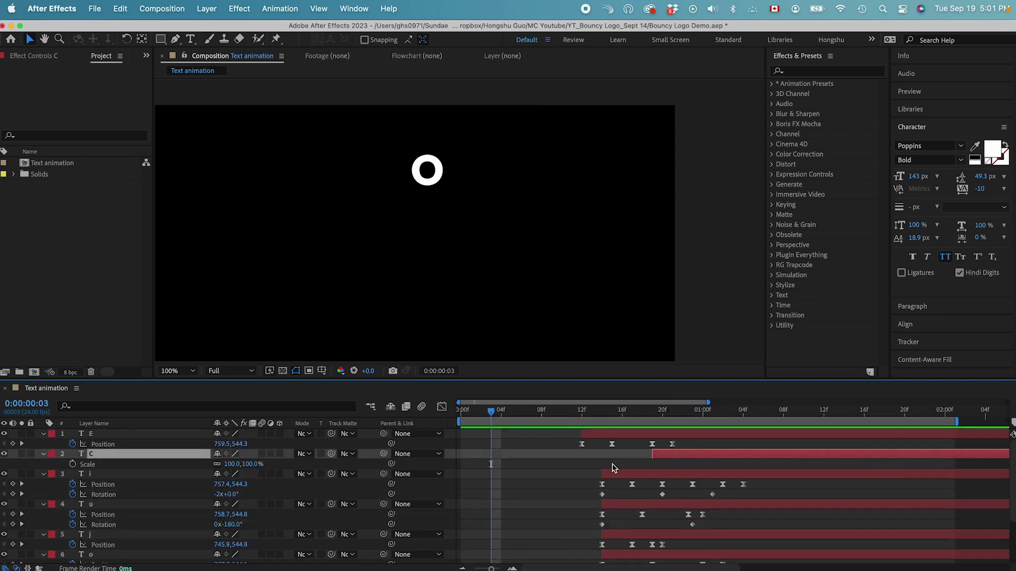
left_click_drag(570, 417, 703, 416)
key("space")
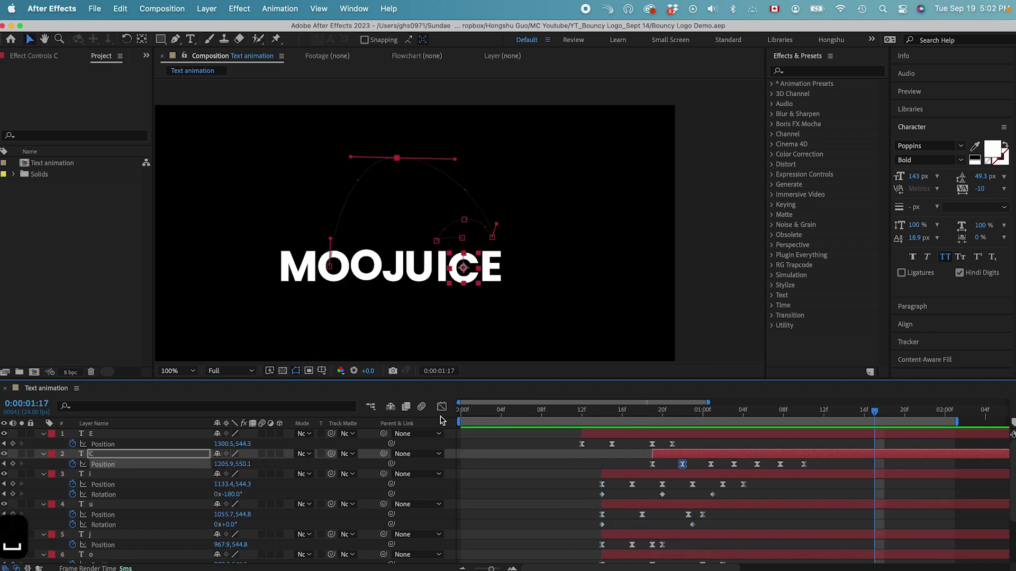
Deselect the C's keyframe and preview the whole letter animation from the first frame.
key("super+minus")
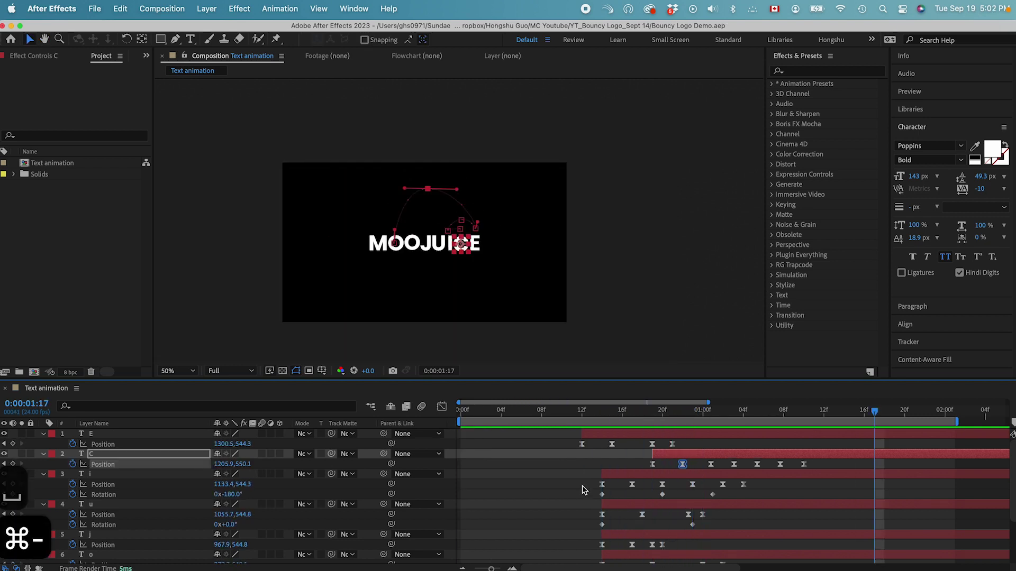
left_click(576, 487)
left_click_drag(491, 569, 489, 570)
scroll(635, 487, "down", 5)
scroll(635, 488, "up", 5)
left_click_drag(475, 411, 445, 414)
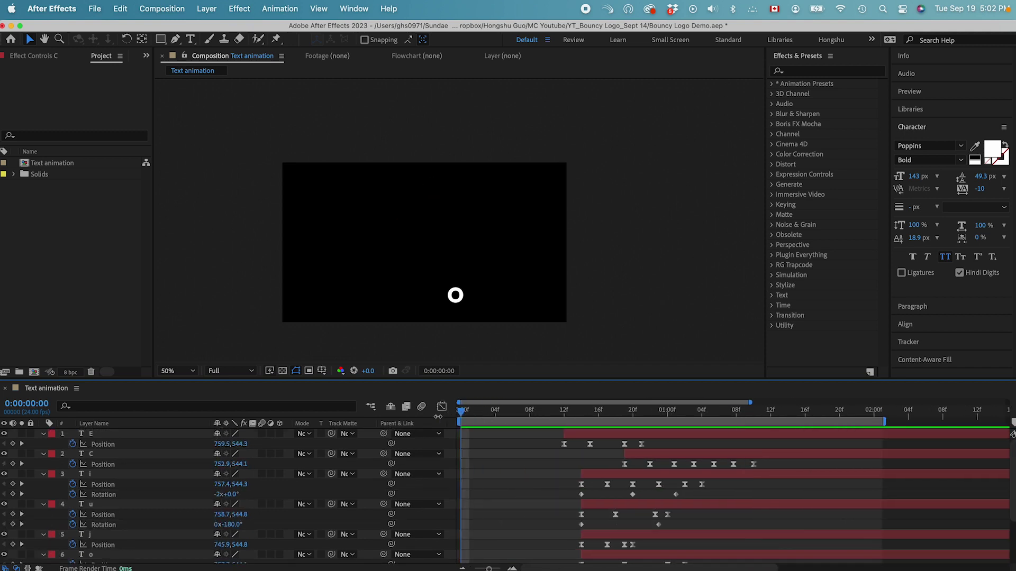
key("space")
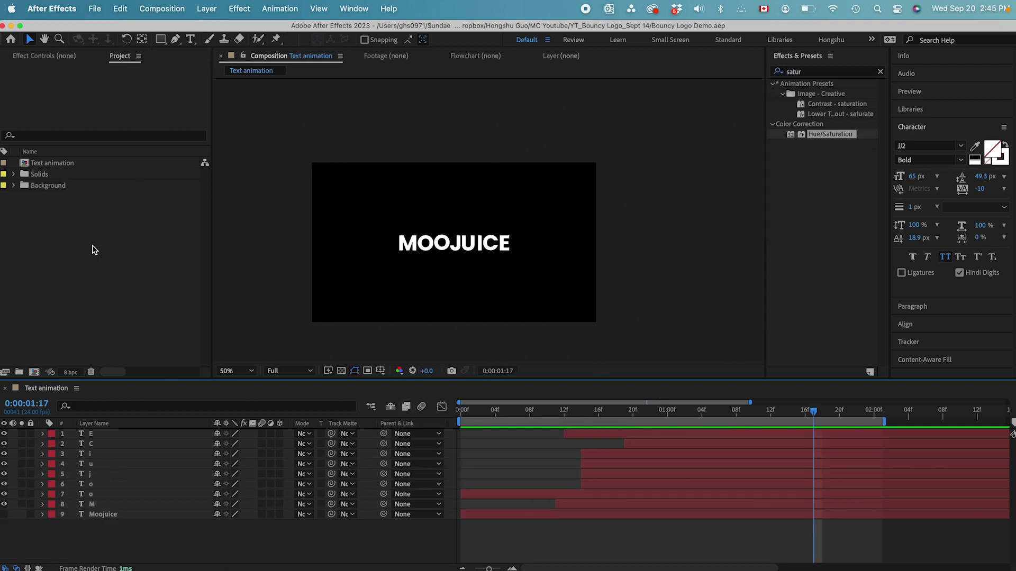
Add the bkg composition from the Background folder beneath all layers of the Text animation composition.
left_click(14, 186)
left_click(47, 199)
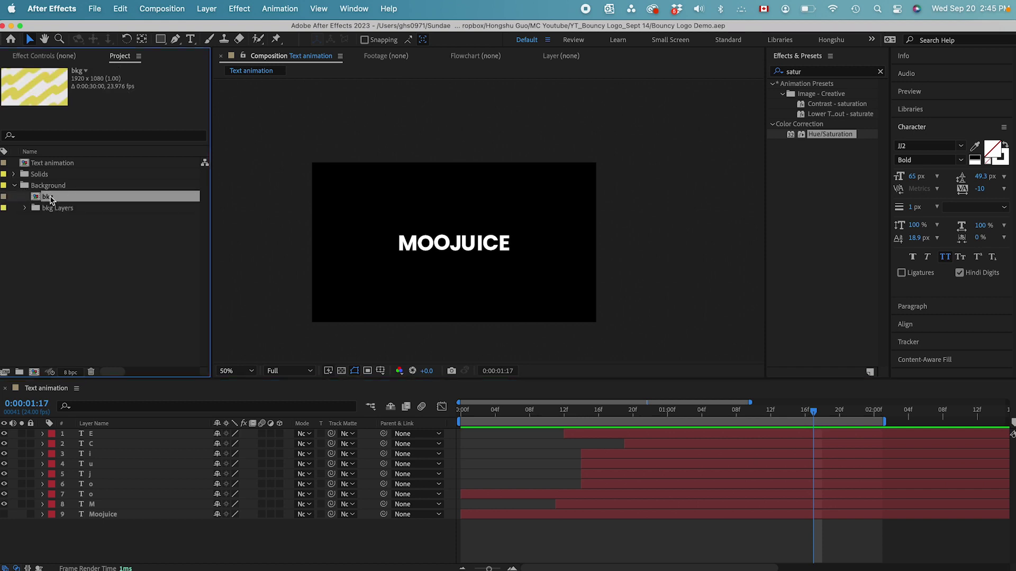
left_click_drag(104, 430, 119, 525)
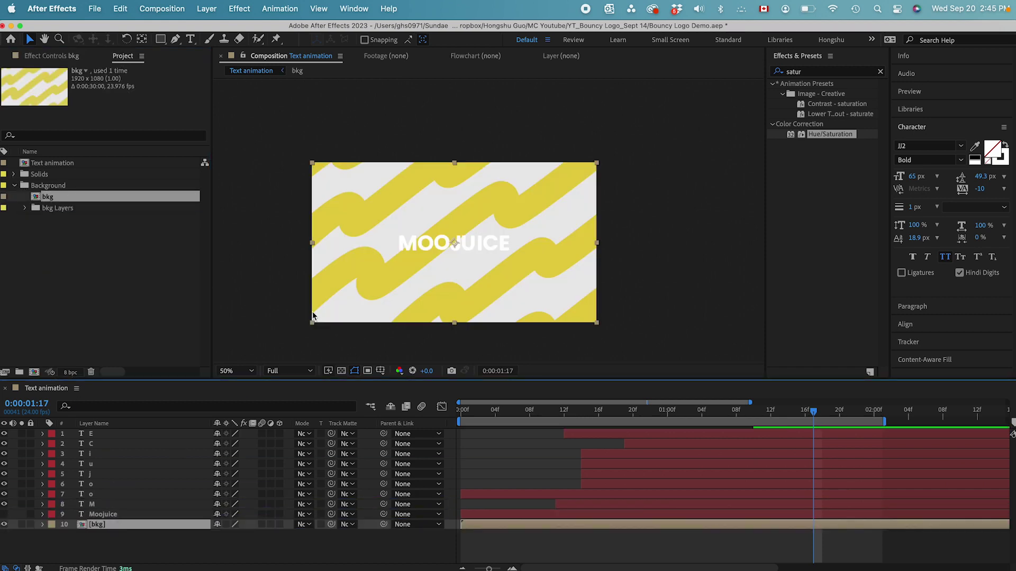
Pre-compose the eight letter layers, E through M, into a new composition named Logo Animation.
left_click(96, 505)
left_click(94, 435, "shift")
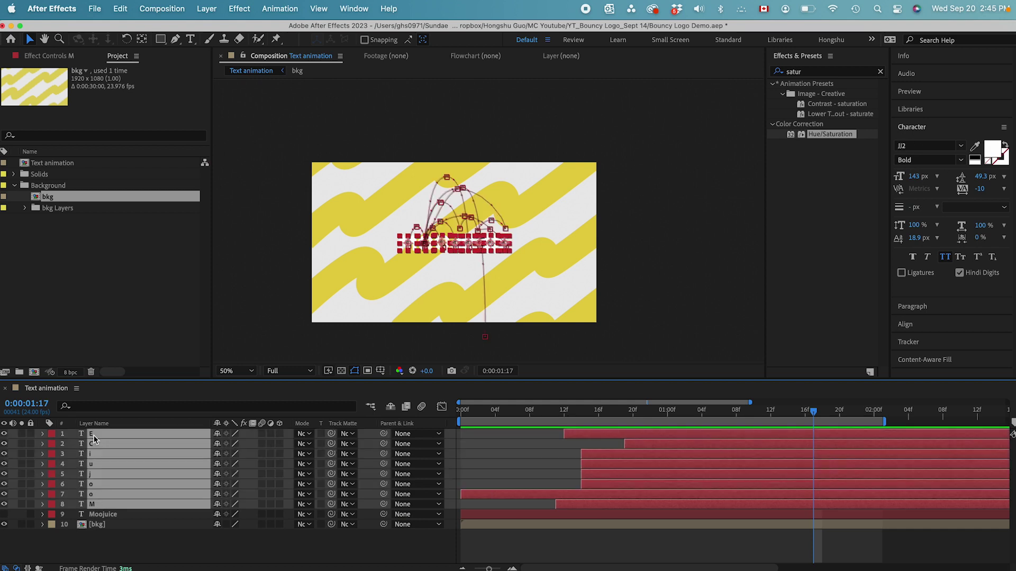
key("super+shift+c")
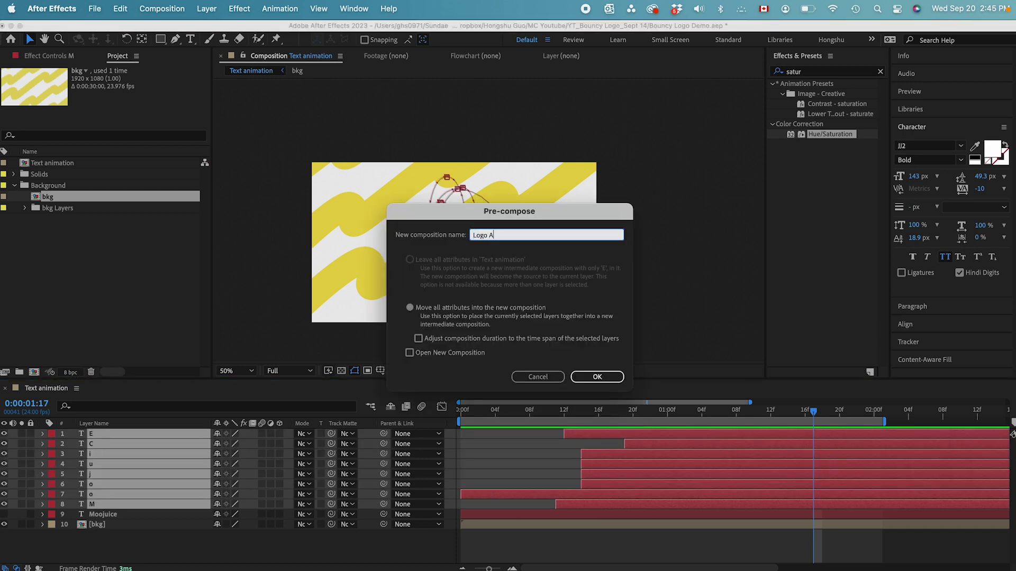
type("Logo Animation")
key("Return")
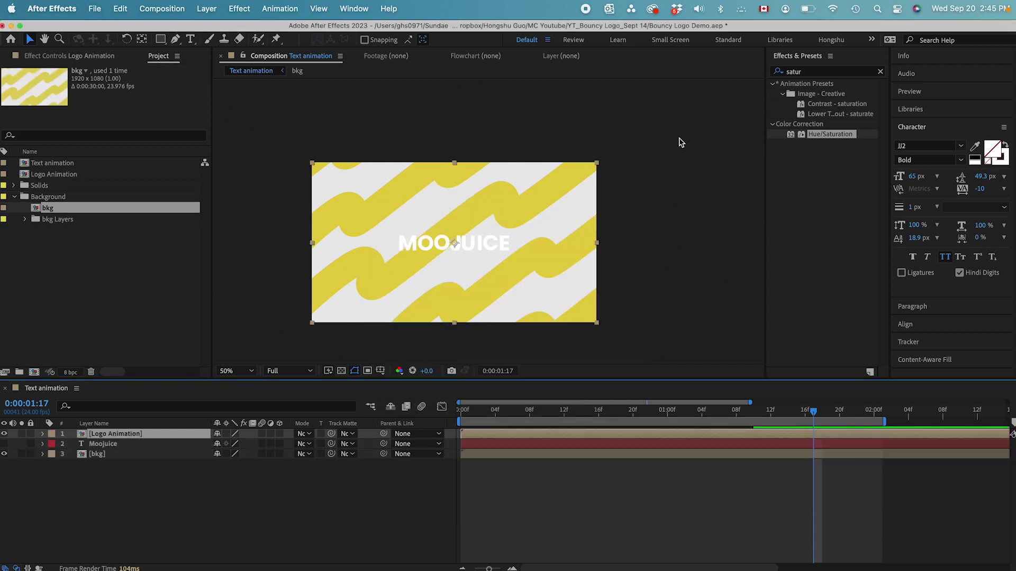
Apply the Fill effect to the Logo Animation layer with dark grey color 232323 and preview the result.
left_click(779, 73)
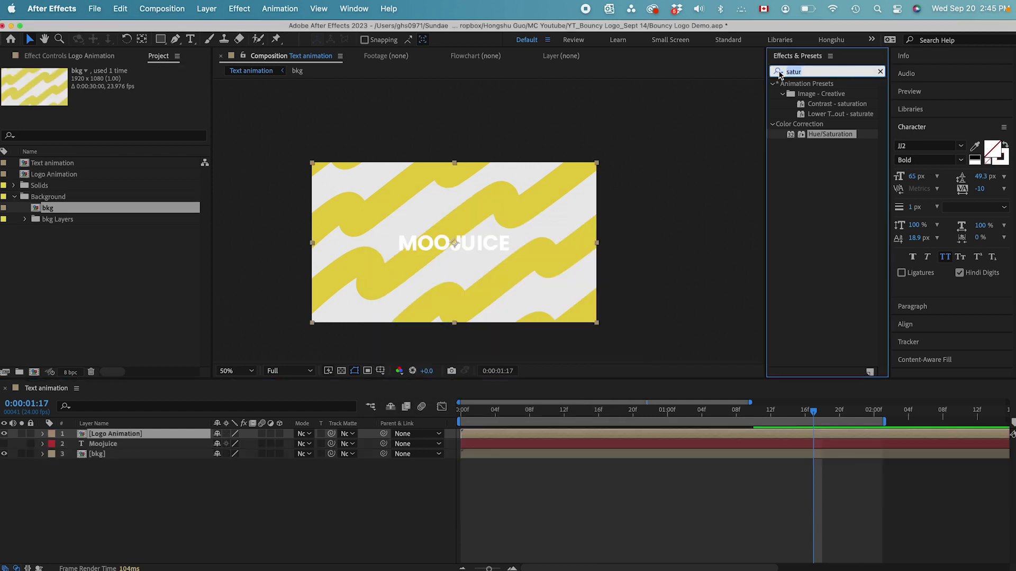
type("fill")
double_click(813, 144)
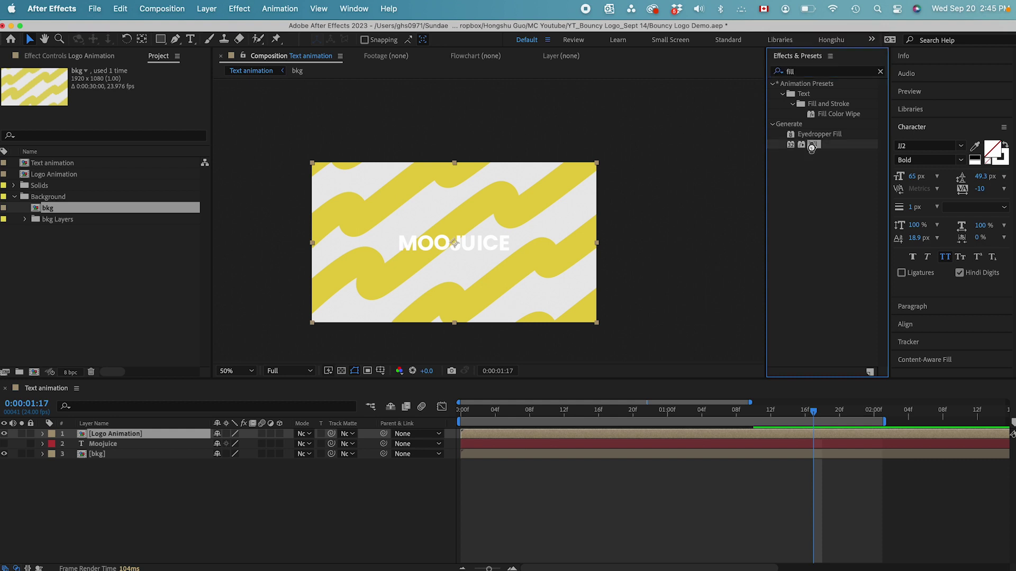
left_click(119, 111)
mouse_move(141, 512)
left_mouse_down()
mouse_move(70, 483)
mouse_move(55, 502)
left_mouse_up()
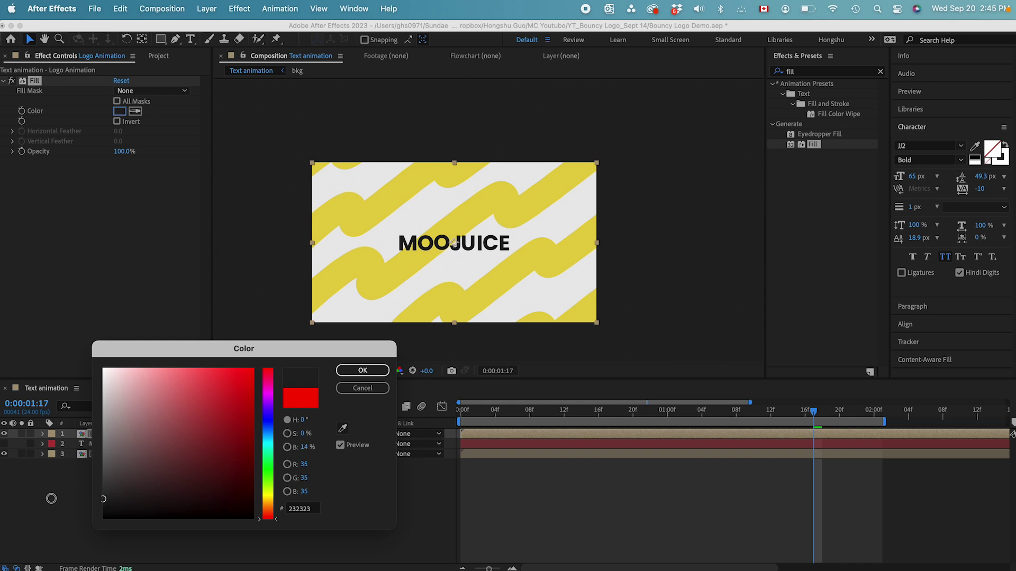
key("Return")
key("space")
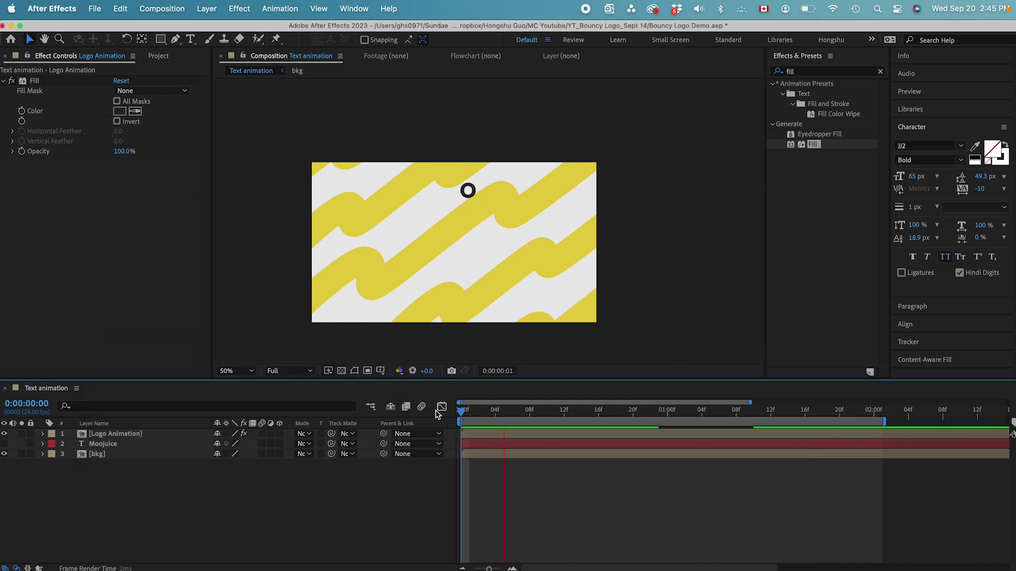